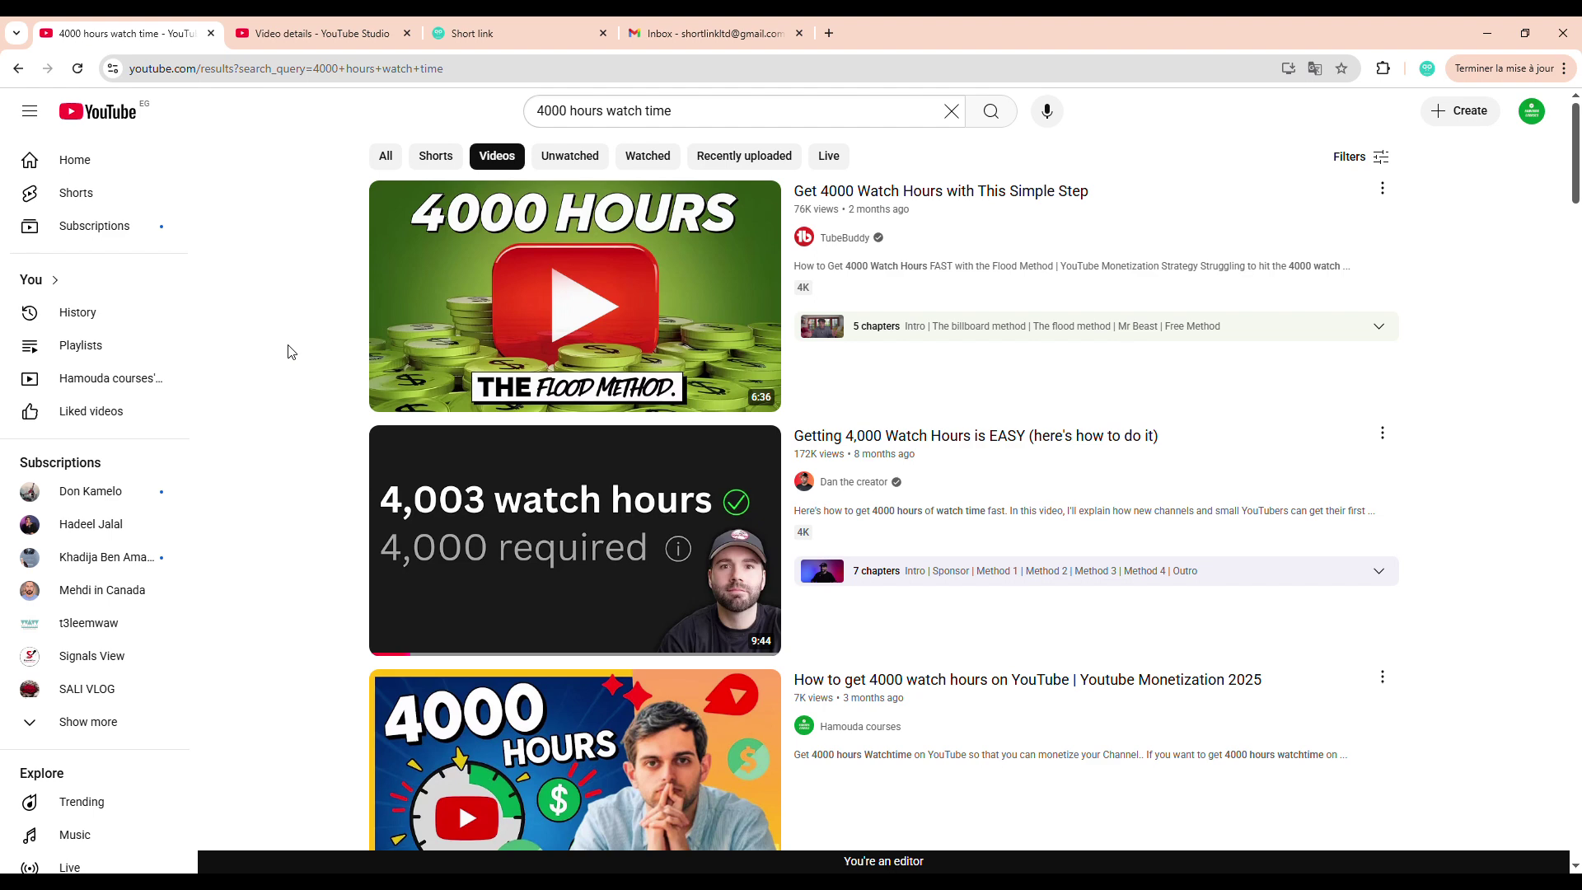
Open the YouTube Studio details page for 'How to get 4000 watch hours on YouTube'
{"action": "scroll", "coordinate": [289, 353], "scroll_direction": "down", "scroll_amount": 5}
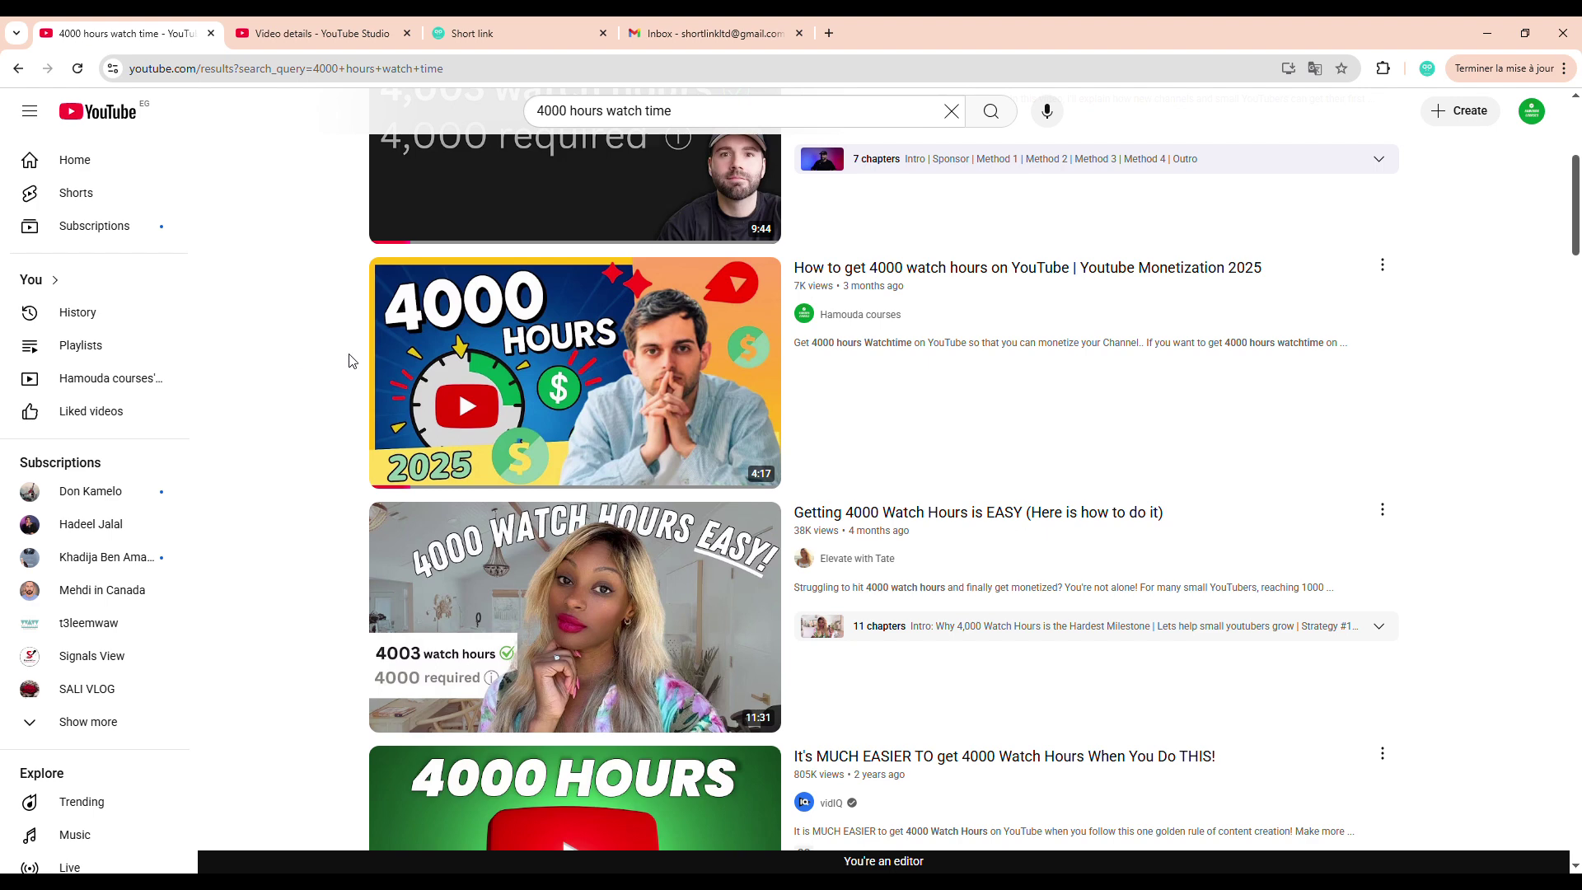
{"action": "mouse_move", "coordinate": [432, 391]}
{"action": "left_click", "coordinate": [293, 36]}
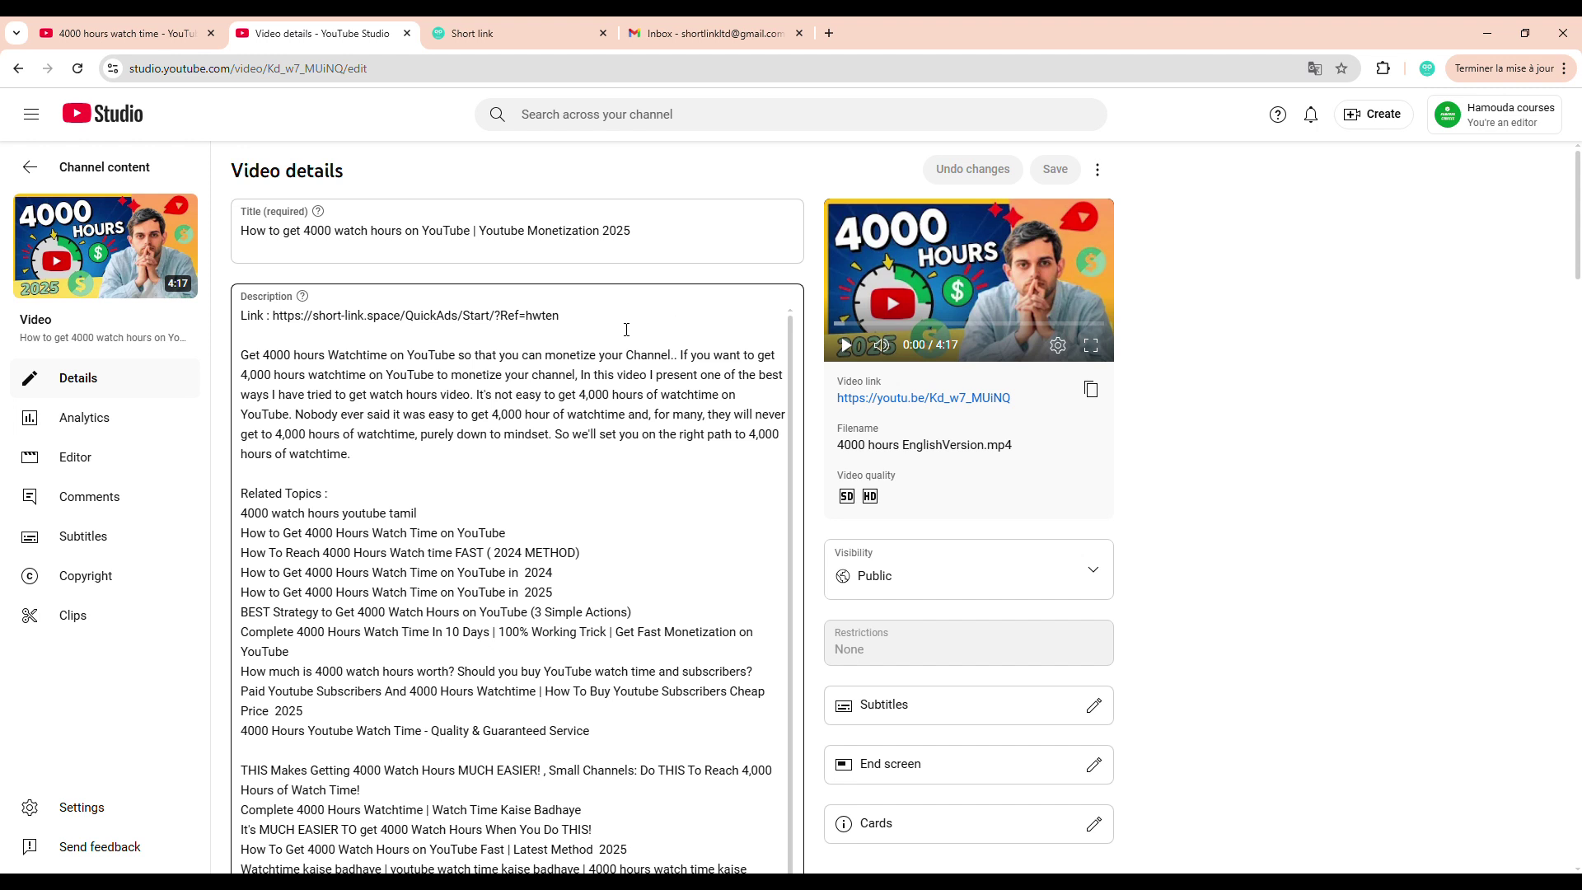
Highlight 'How to get 4000 watch hours' and 'Youtube Monetization 2025' in the title, leaving it unchanged
{"action": "left_click_drag", "start_coordinate": [457, 231], "coordinate": [250, 237]}
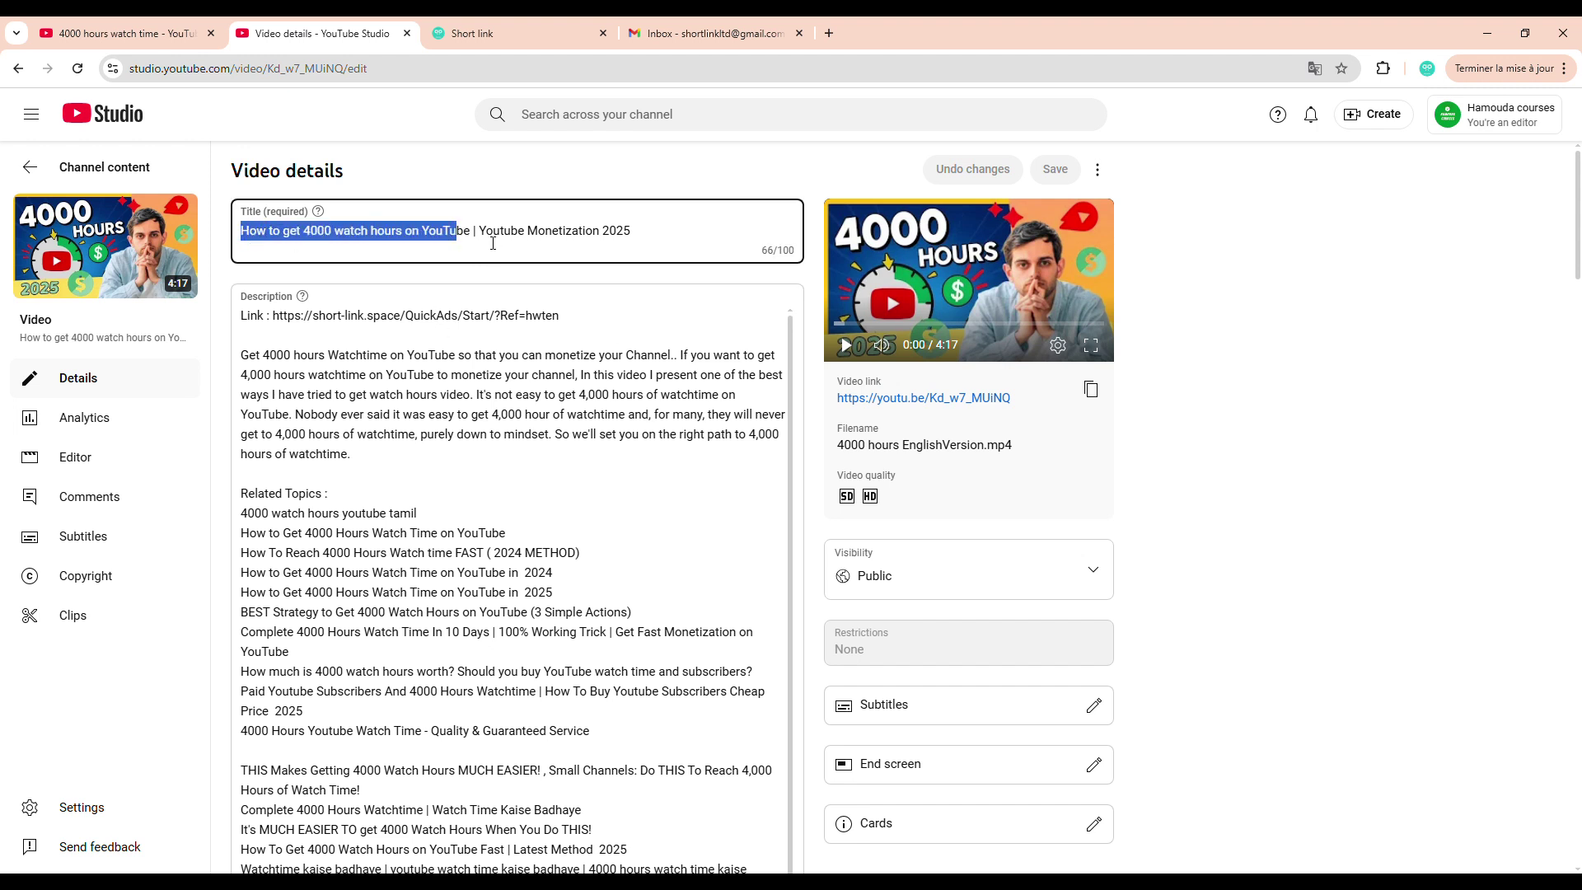
{"action": "left_click", "coordinate": [484, 243]}
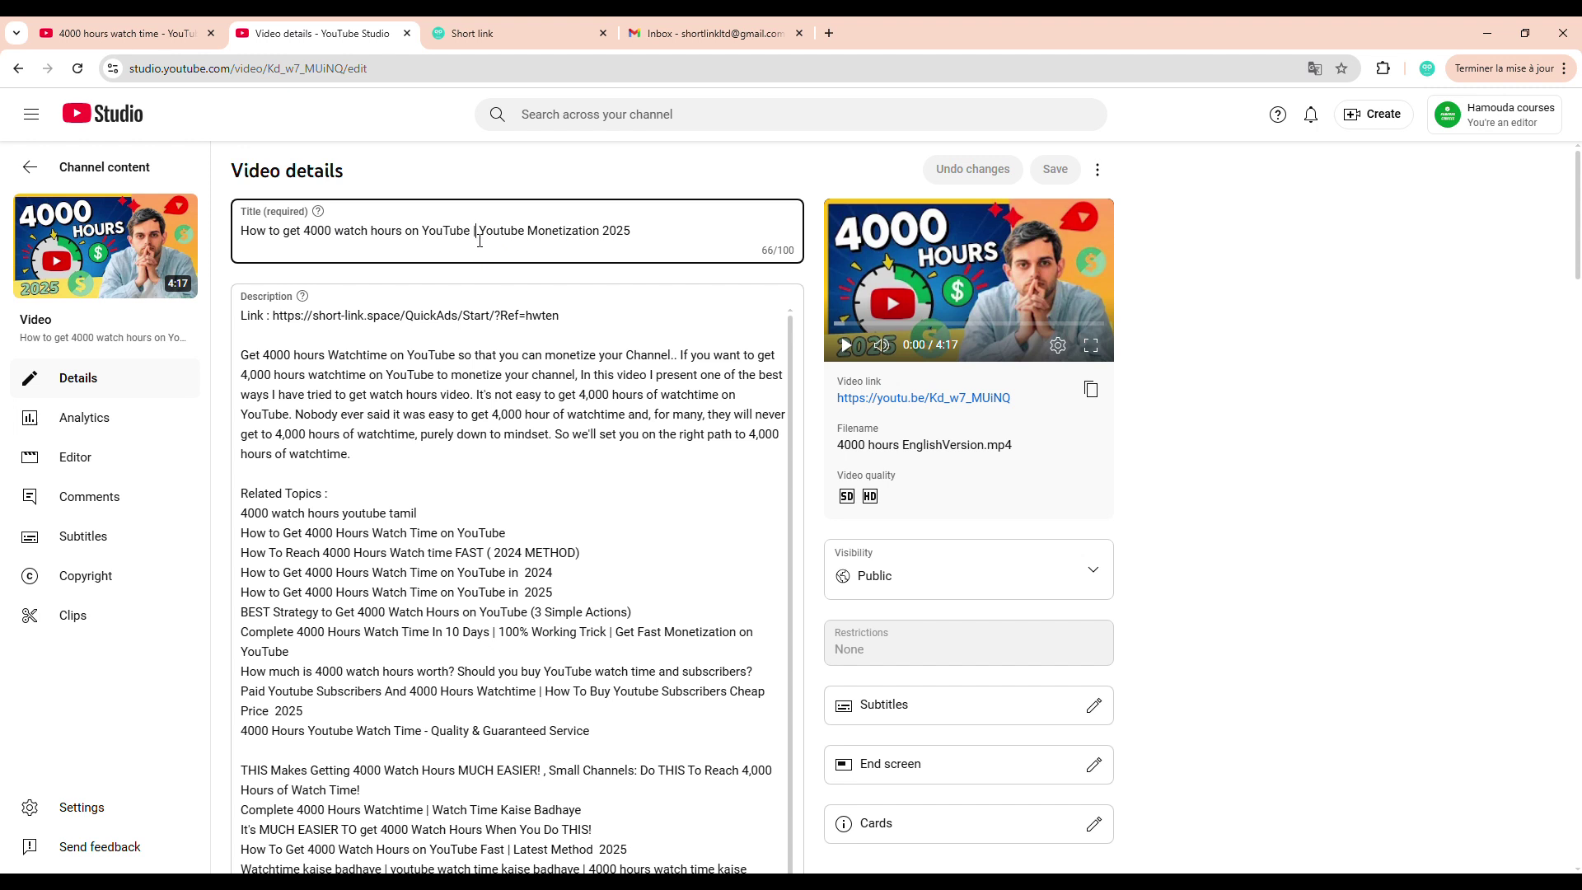
{"action": "left_click_drag", "start_coordinate": [480, 233], "coordinate": [633, 234]}
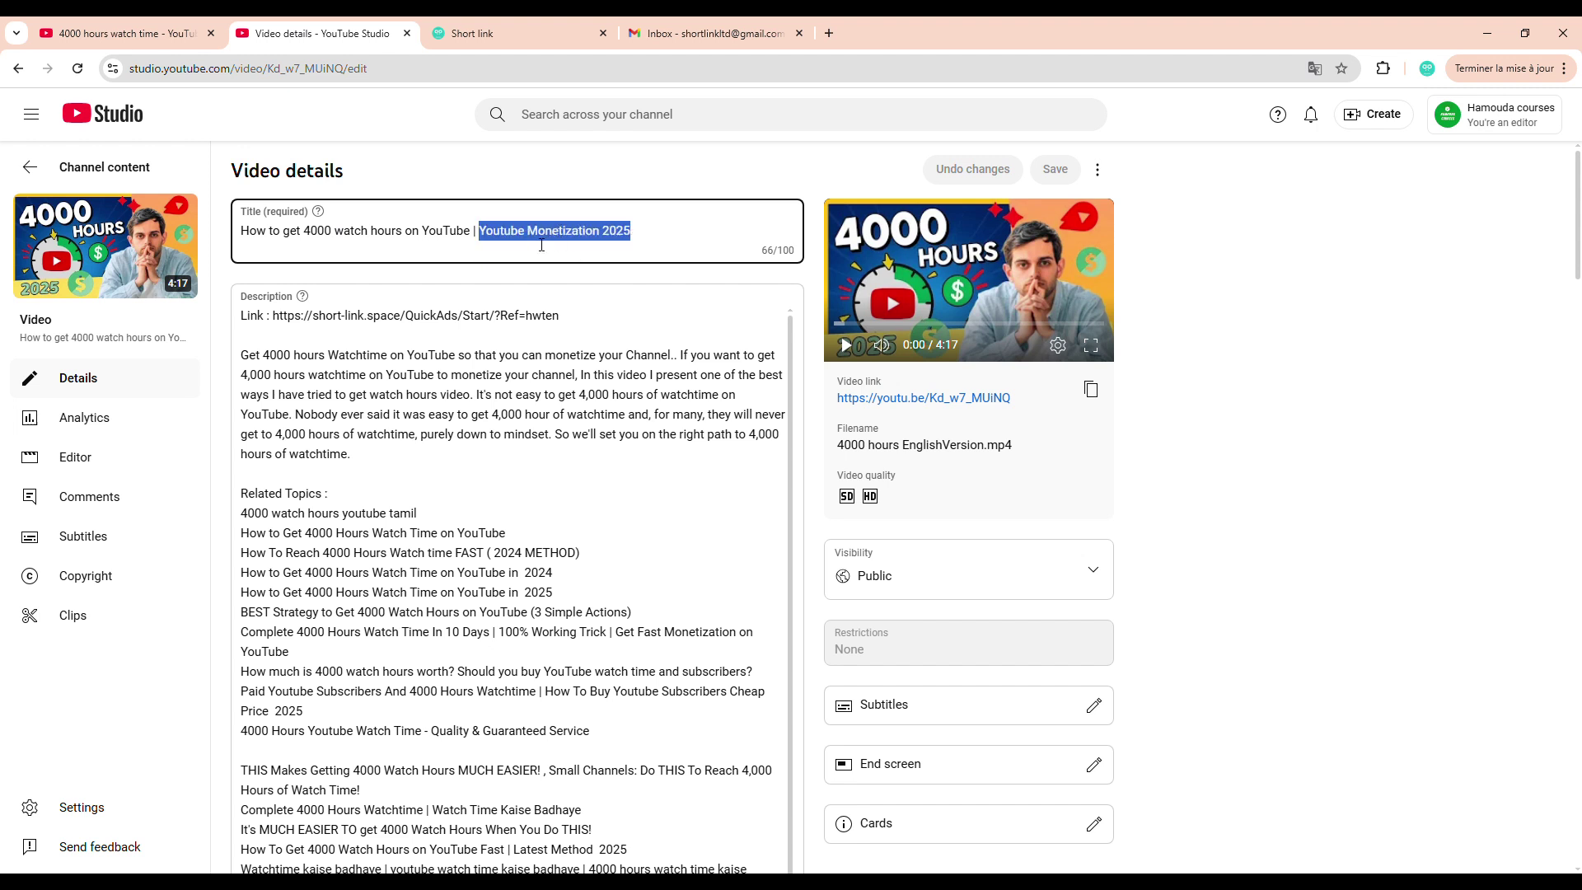
{"action": "left_click", "coordinate": [542, 245]}
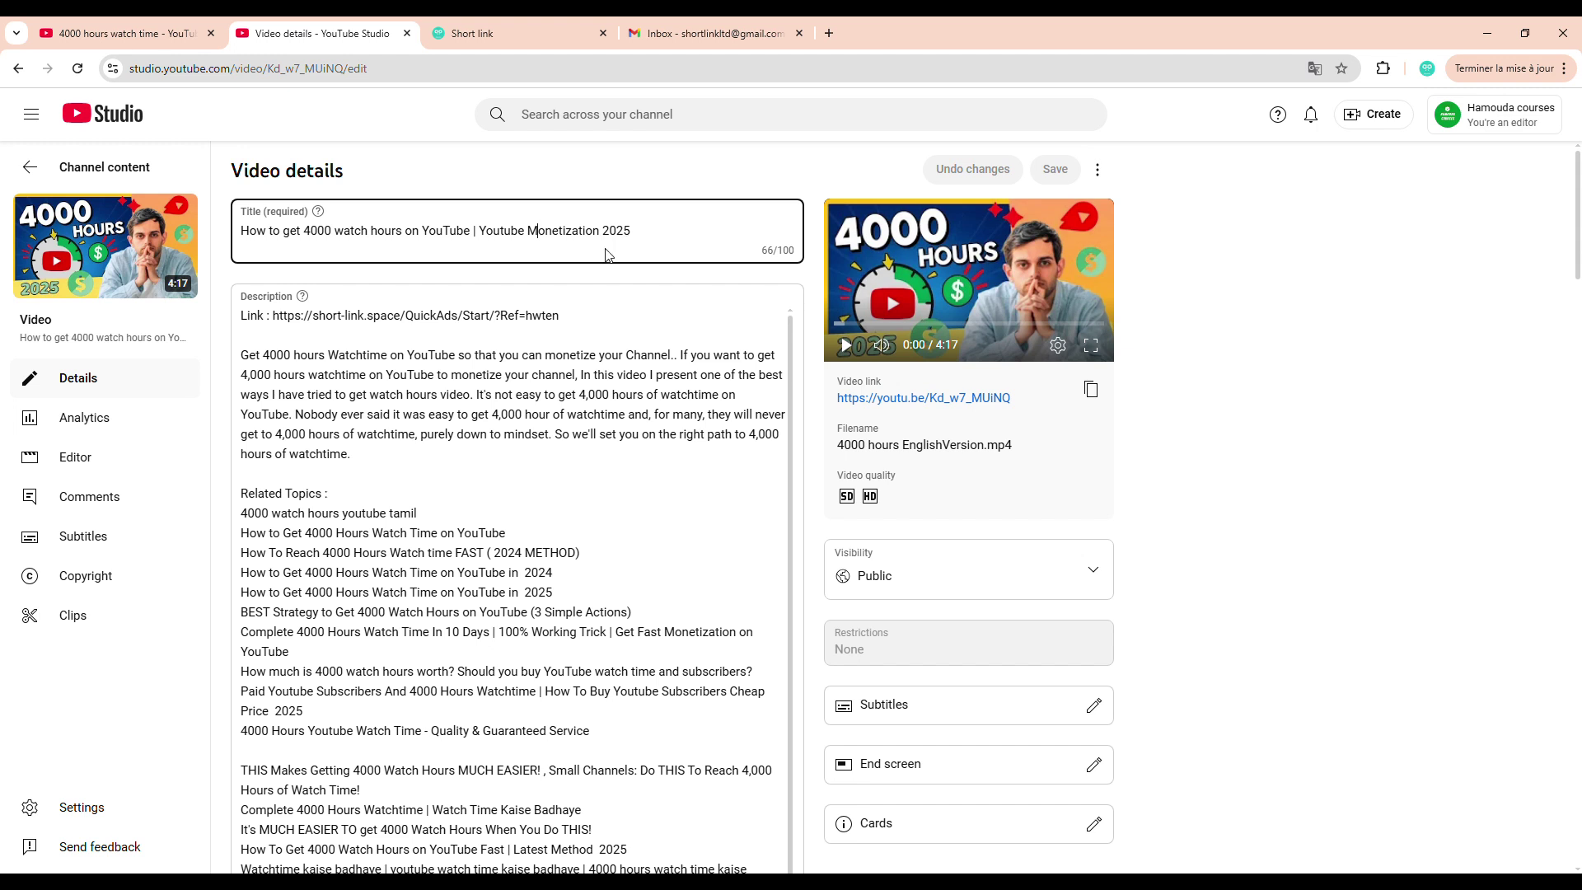
{"action": "left_click", "coordinate": [532, 282]}
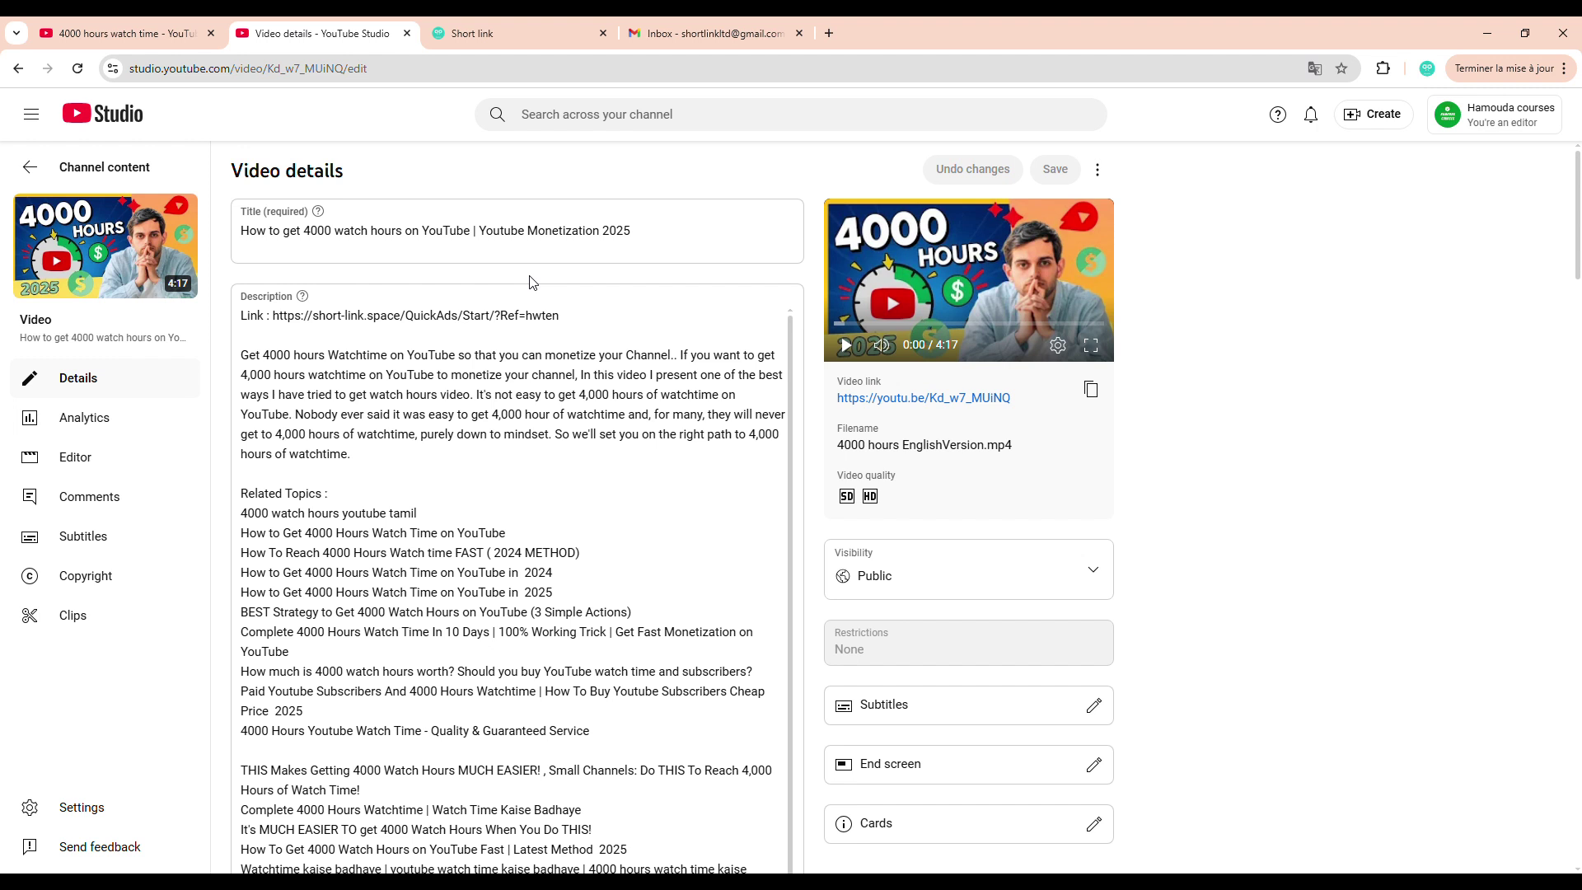
{"action": "left_click", "coordinate": [240, 360]}
{"action": "triple_click", "coordinate": [333, 447]}
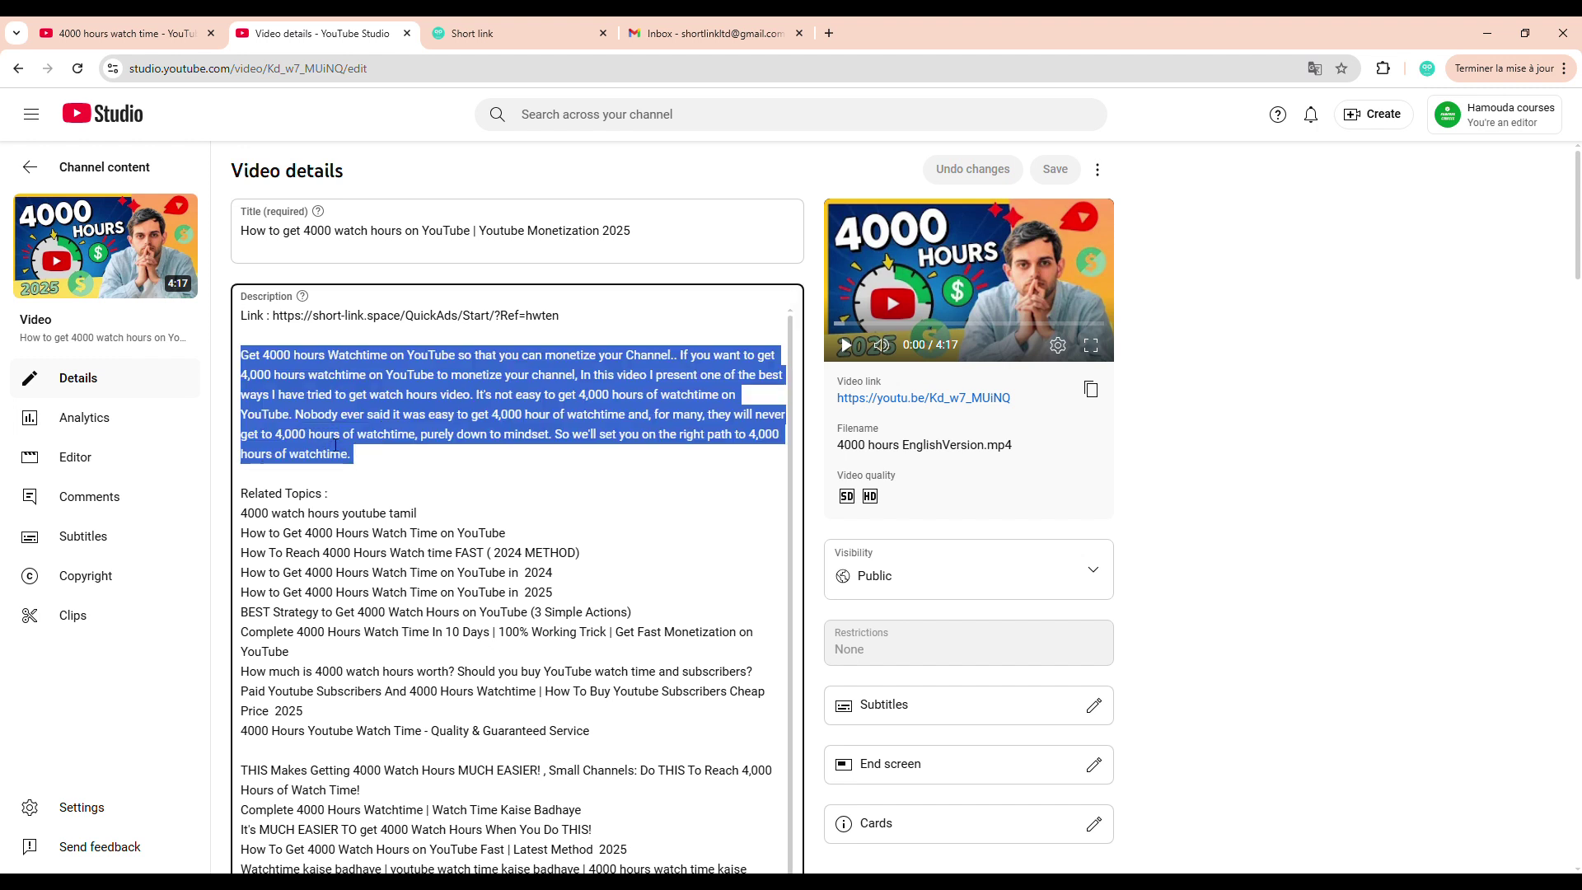
{"action": "left_click", "coordinate": [363, 482]}
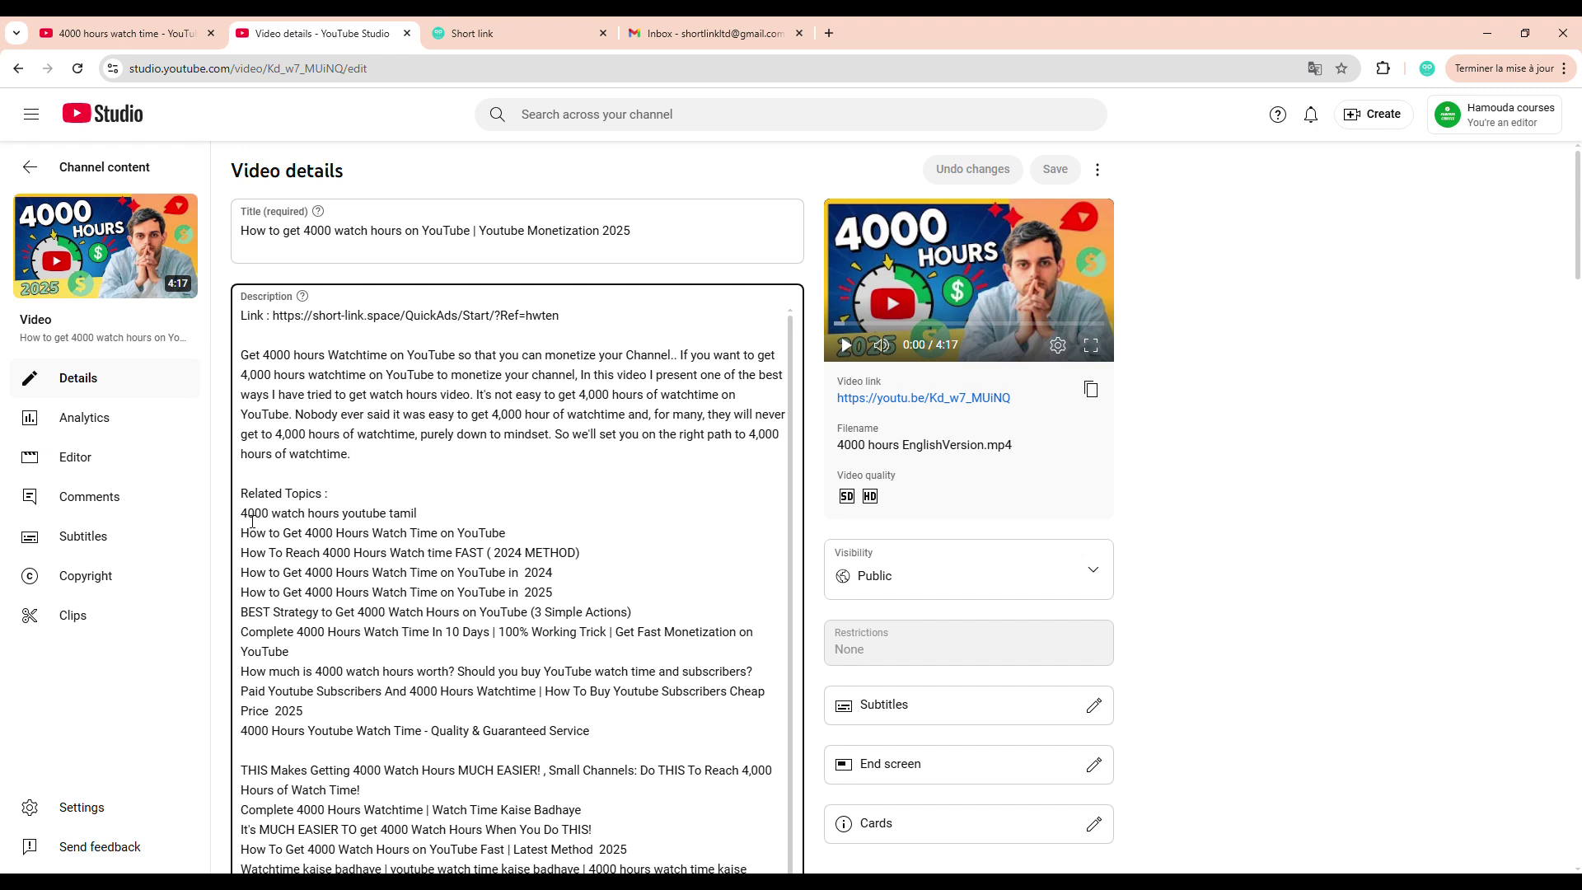
{"action": "left_click_drag", "start_coordinate": [242, 515], "coordinate": [610, 833]}
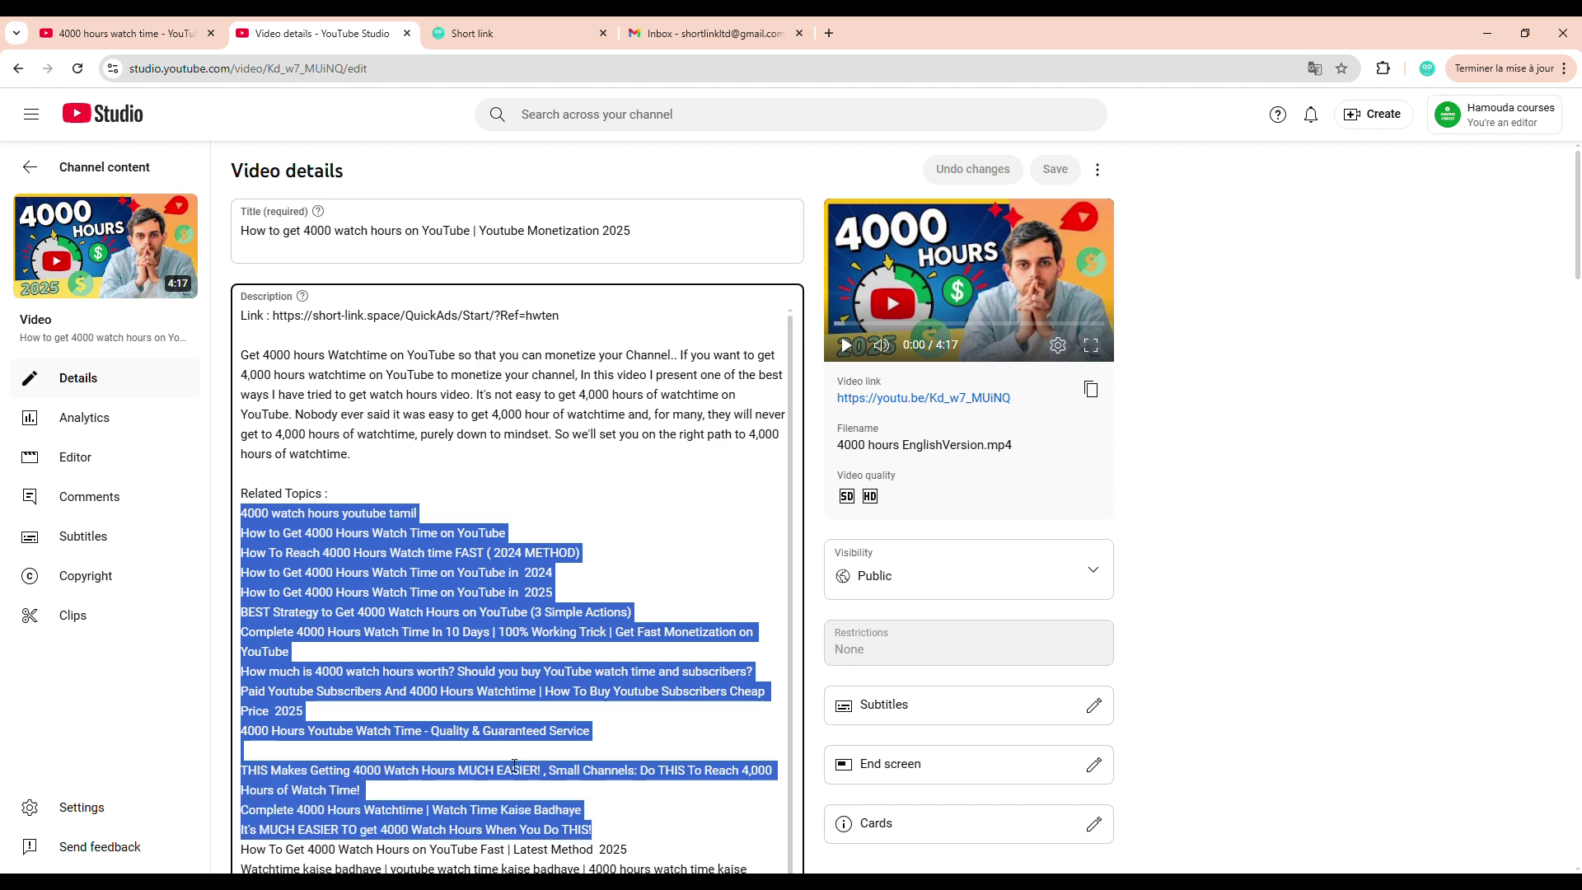
{"action": "left_click", "coordinate": [514, 765]}
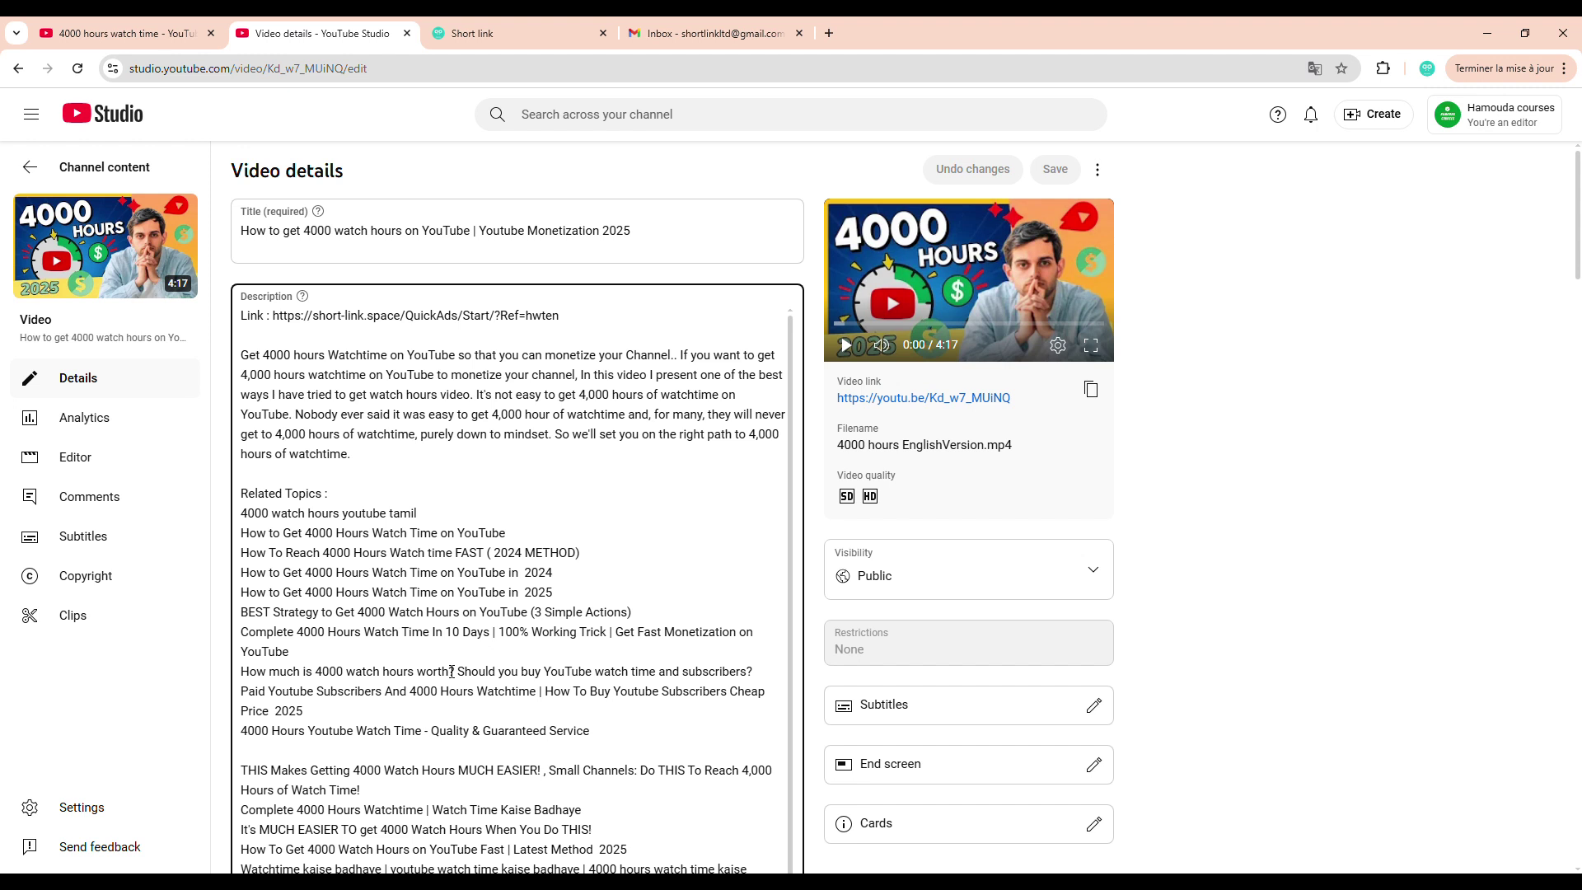
{"action": "left_click_drag", "start_coordinate": [445, 671], "coordinate": [361, 672]}
{"action": "left_click", "coordinate": [398, 739]}
Scroll down to the video's Tags section, then switch to the short-link.space site
{"action": "scroll", "coordinate": [433, 725], "scroll_direction": "down", "scroll_amount": 15}
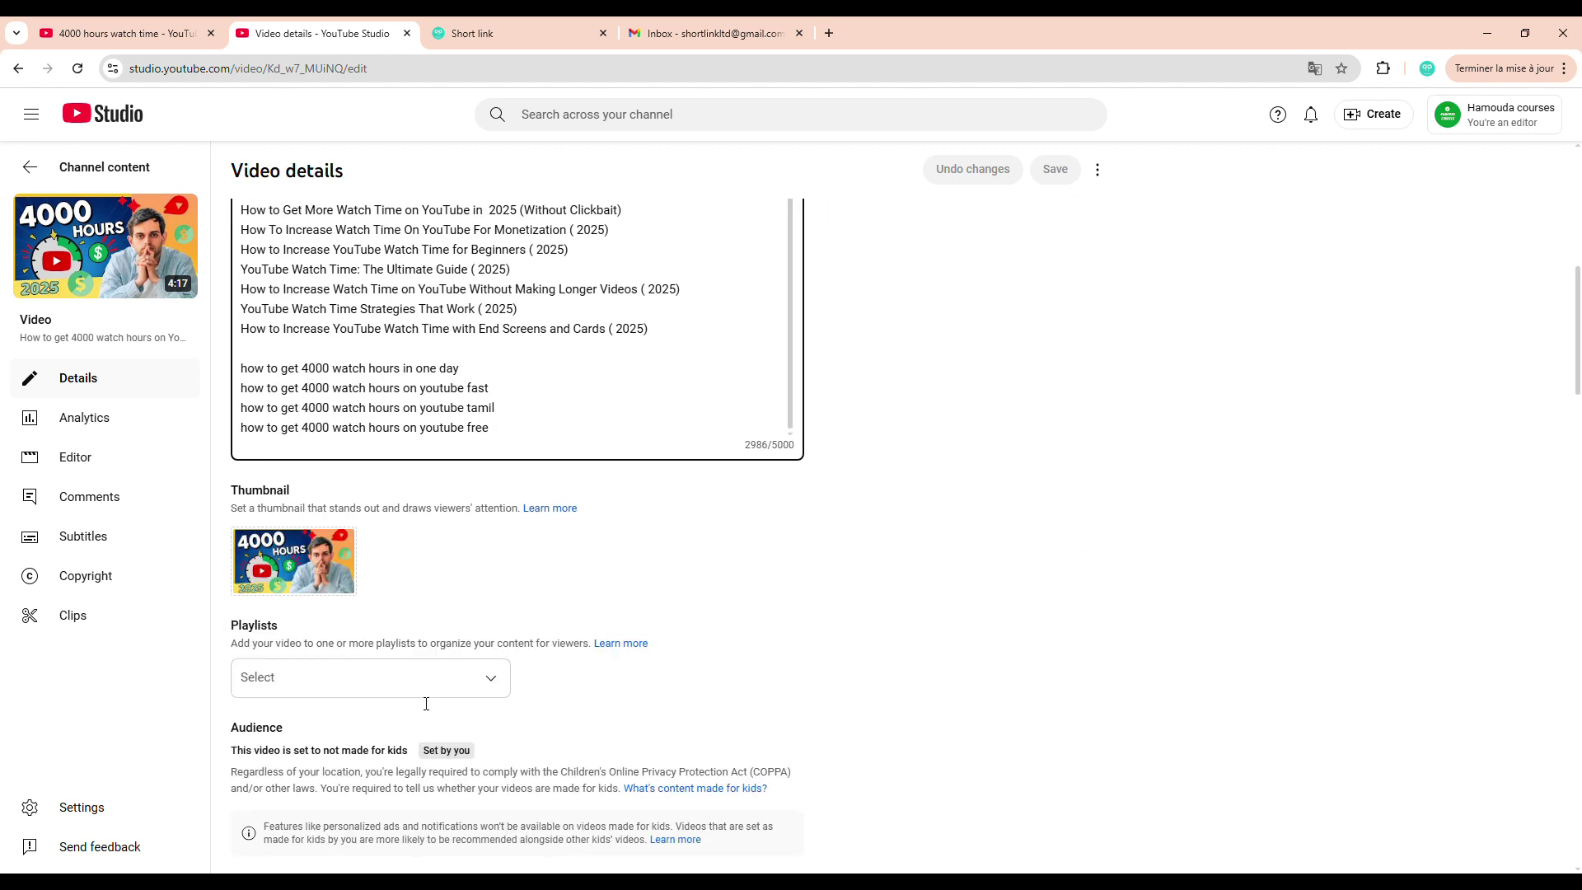
{"action": "scroll", "coordinate": [422, 692], "scroll_direction": "down", "scroll_amount": 8}
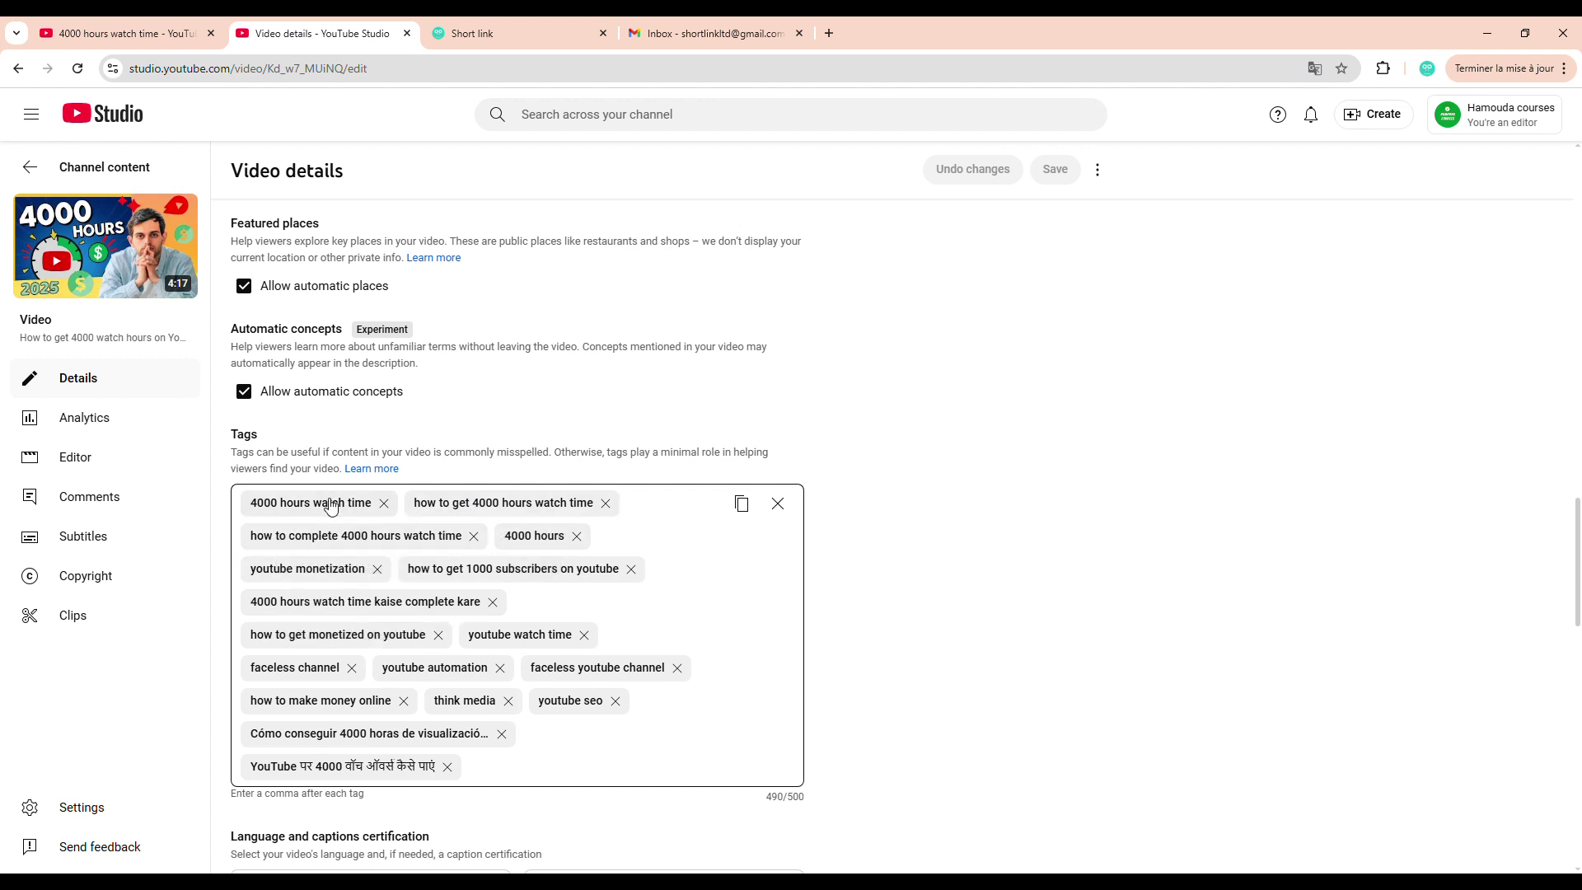
{"action": "mouse_move", "coordinate": [95, 228]}
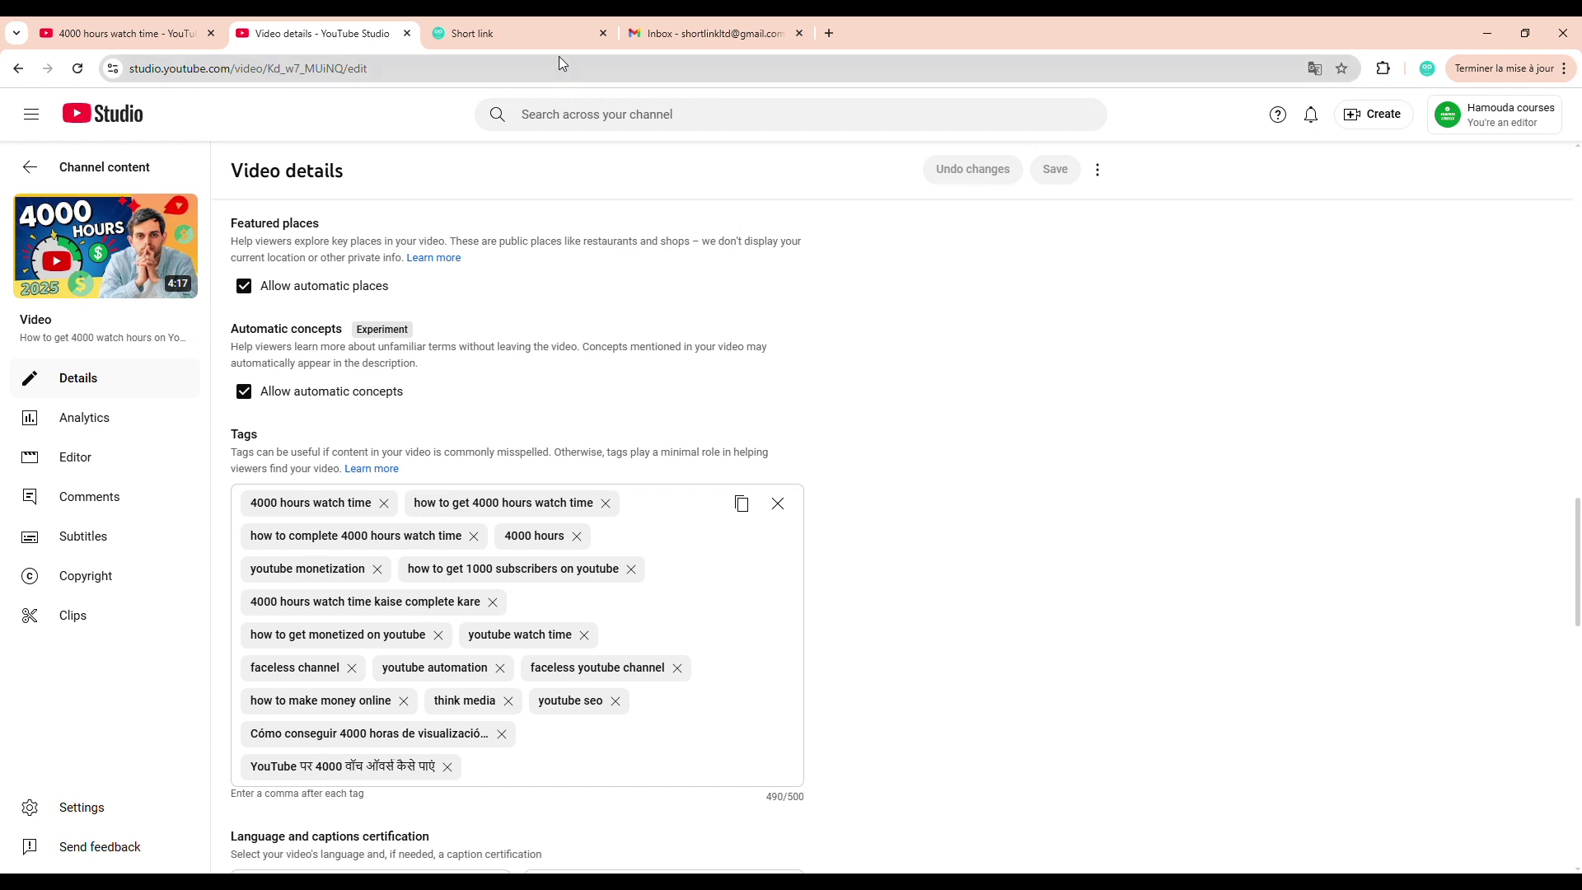
{"action": "left_click", "coordinate": [490, 31]}
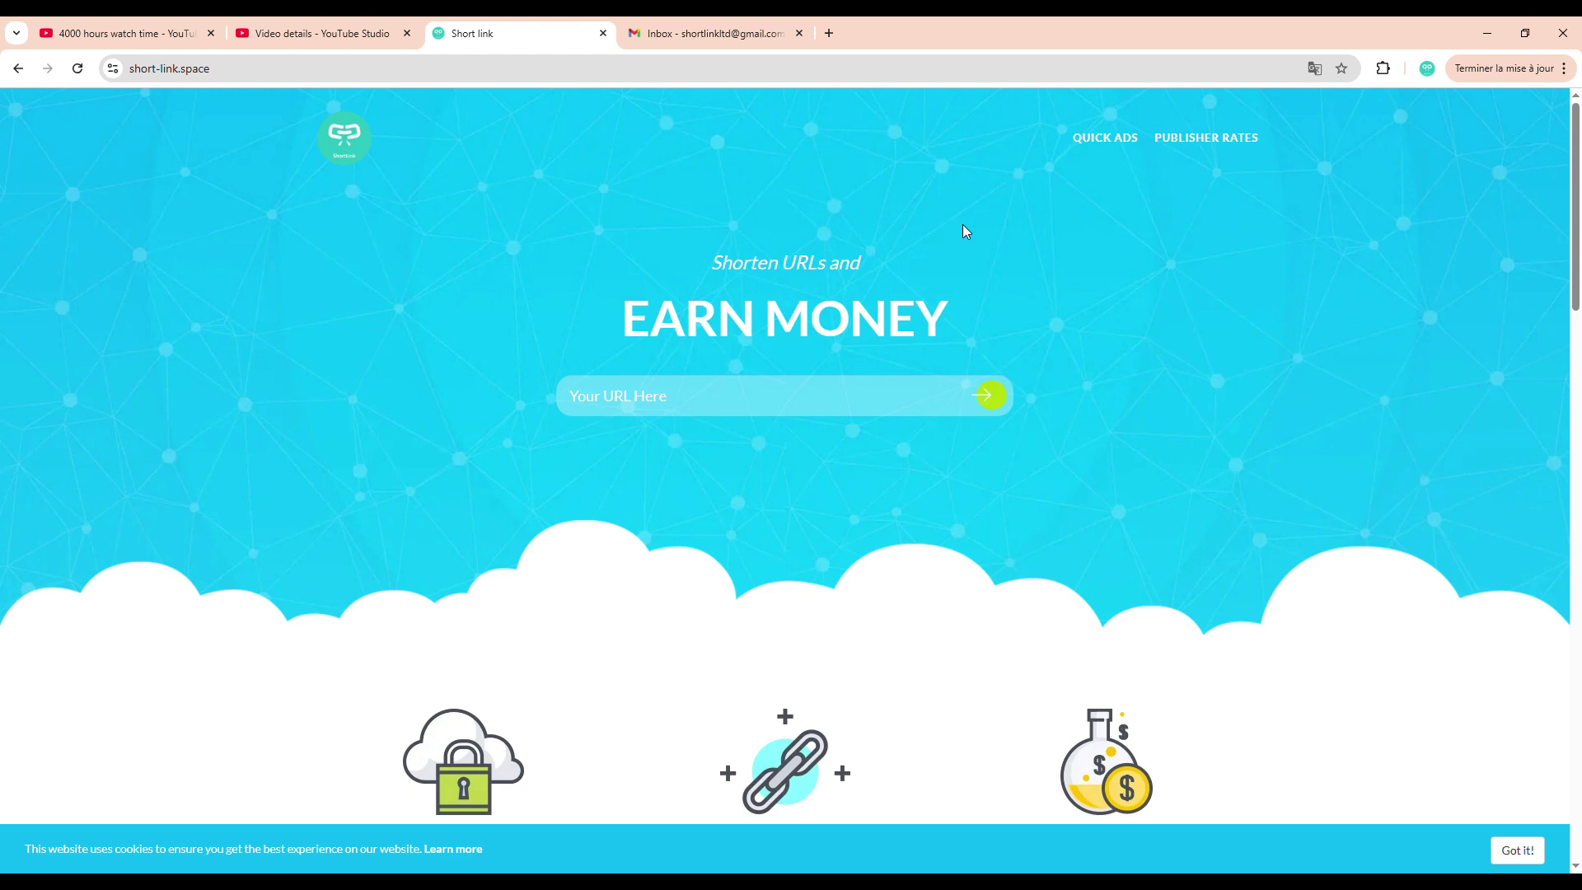
Dismiss the short-link.space cookie notice and highlight the Shorten URLs heading
{"action": "left_click", "coordinate": [1516, 852]}
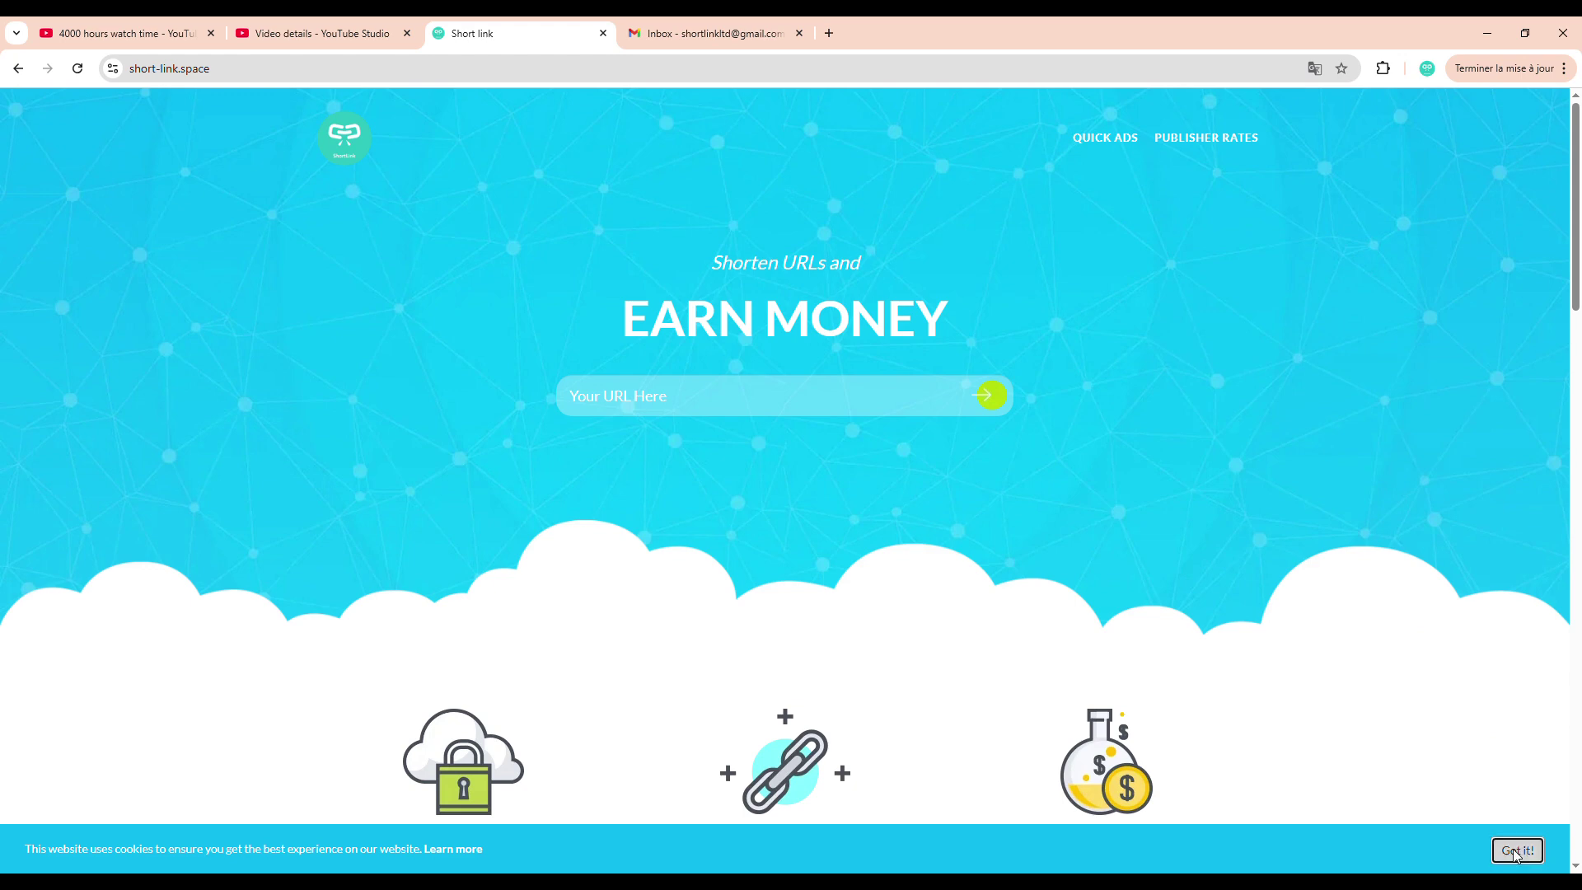
{"action": "left_click_drag", "start_coordinate": [679, 240], "coordinate": [575, 321]}
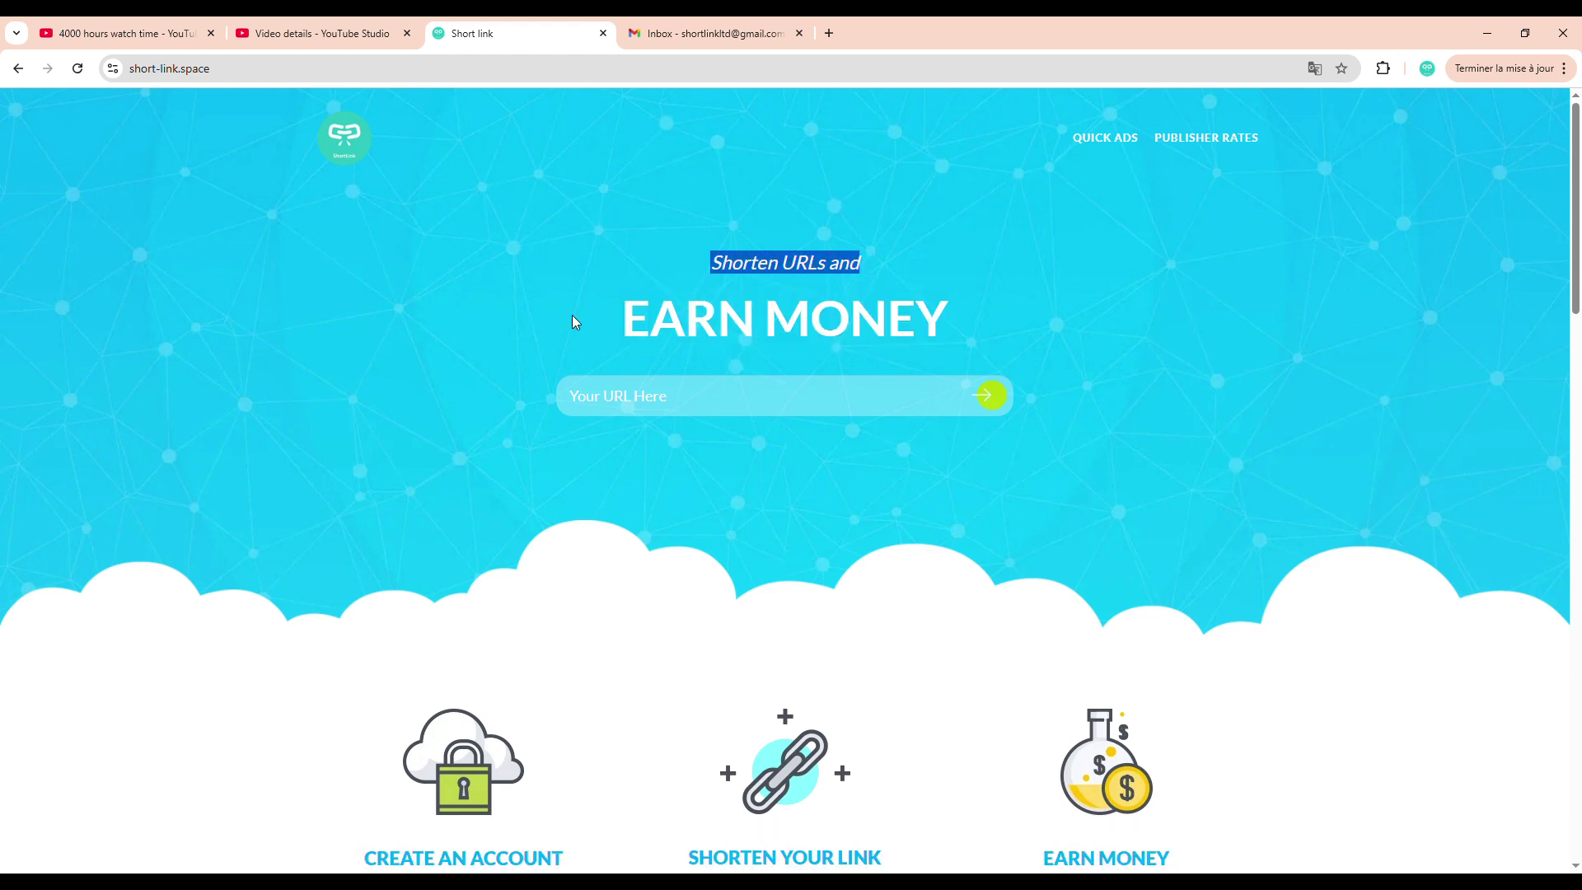
{"action": "left_click", "coordinate": [619, 218]}
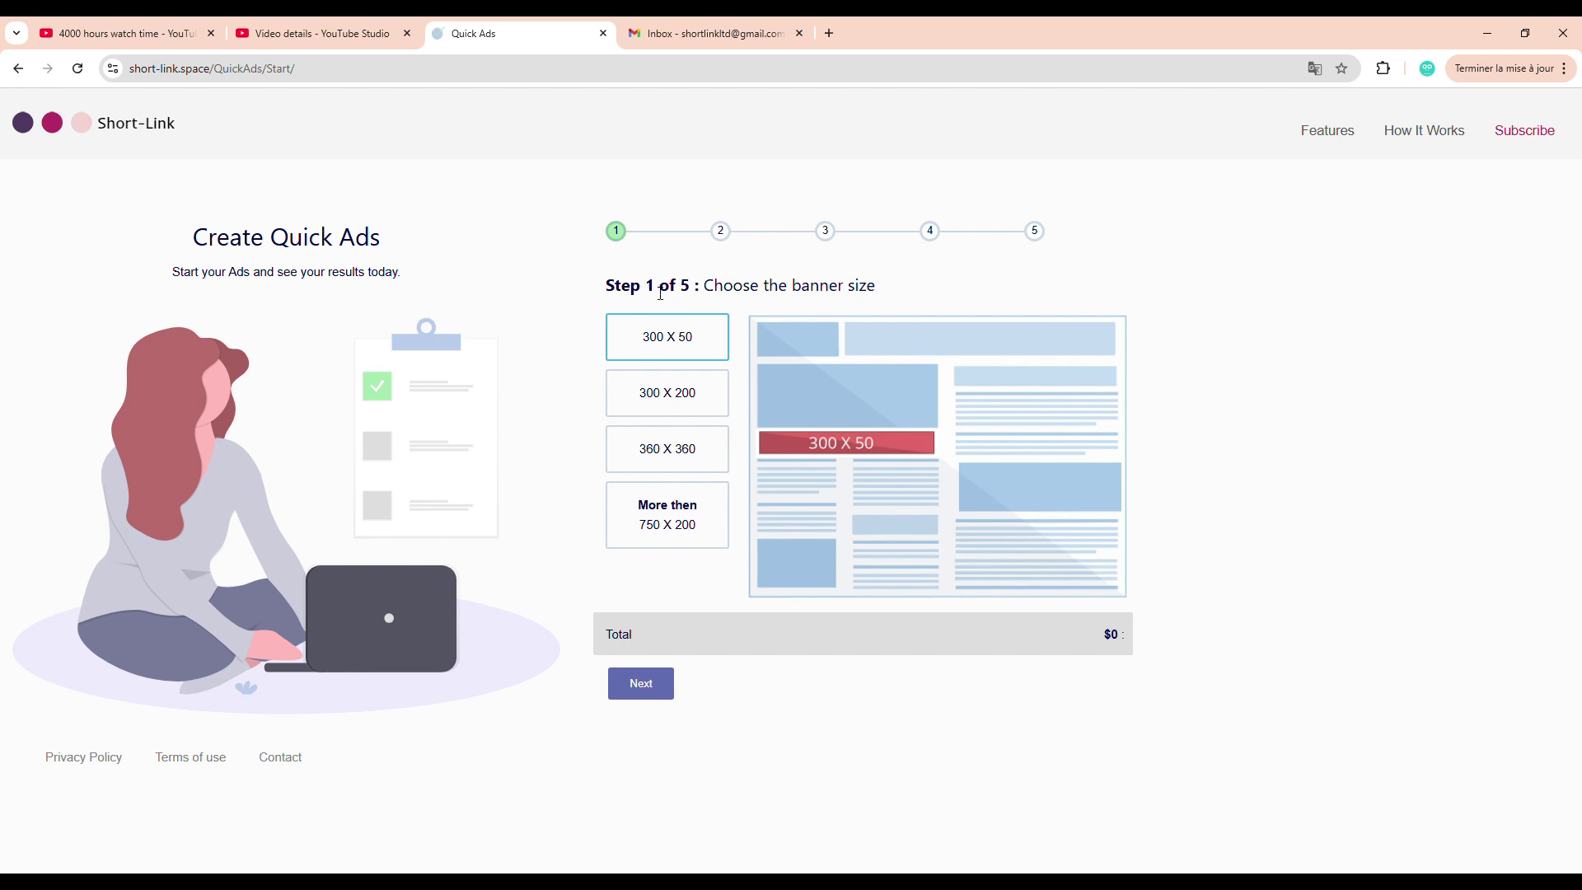
Choose the 300 X 200 banner size and the Pay Per Interaction (SmartSEO) campaign type
{"action": "left_click_drag", "start_coordinate": [660, 286], "coordinate": [758, 286]}
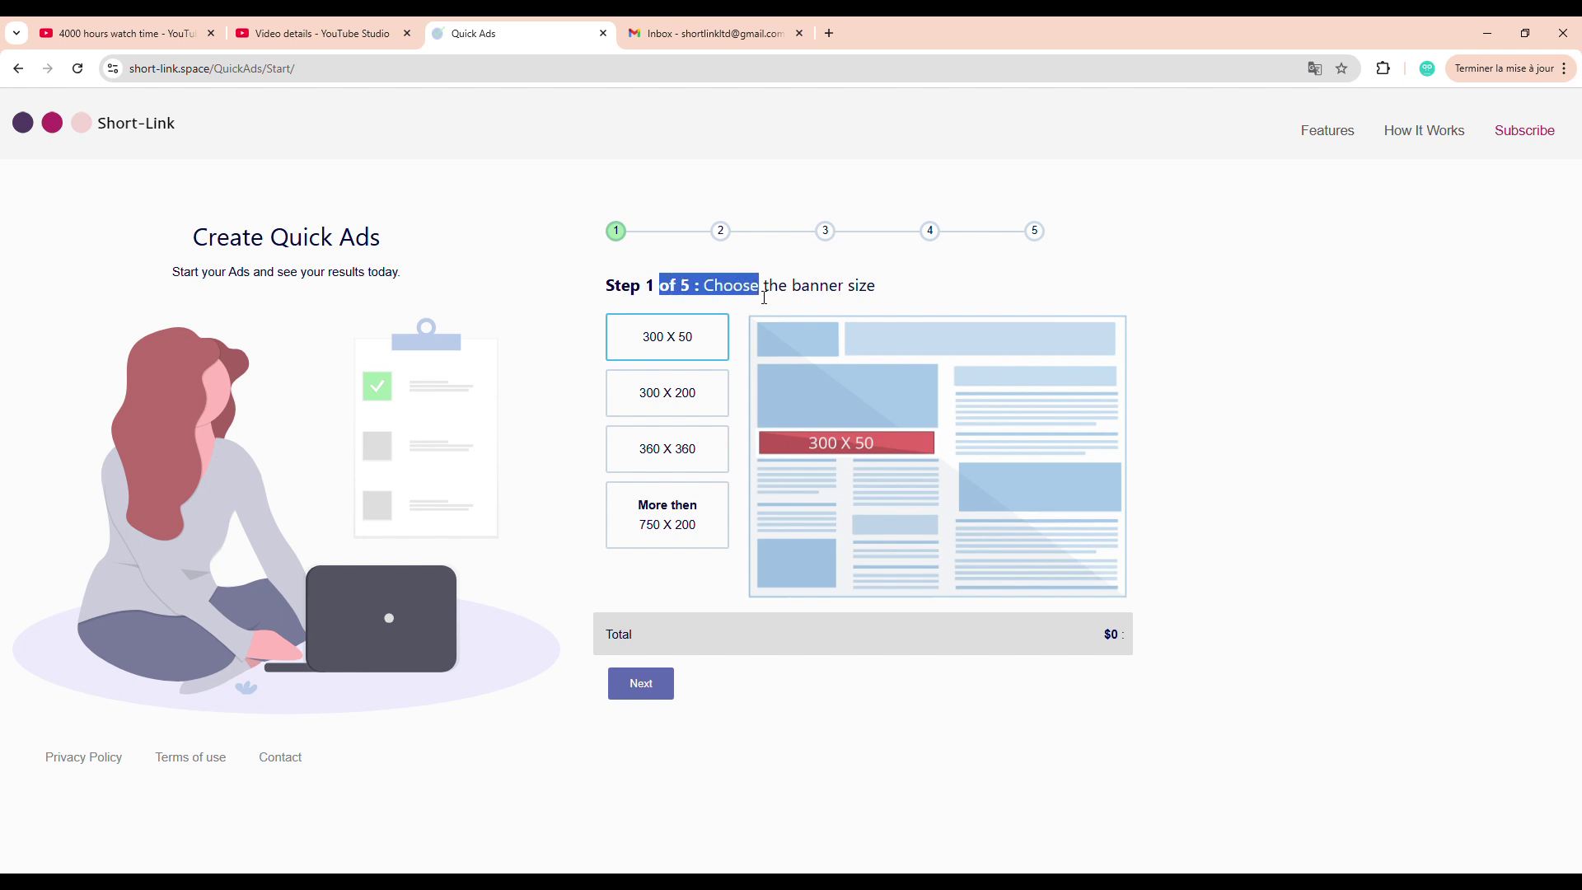
{"action": "left_click", "coordinate": [632, 403]}
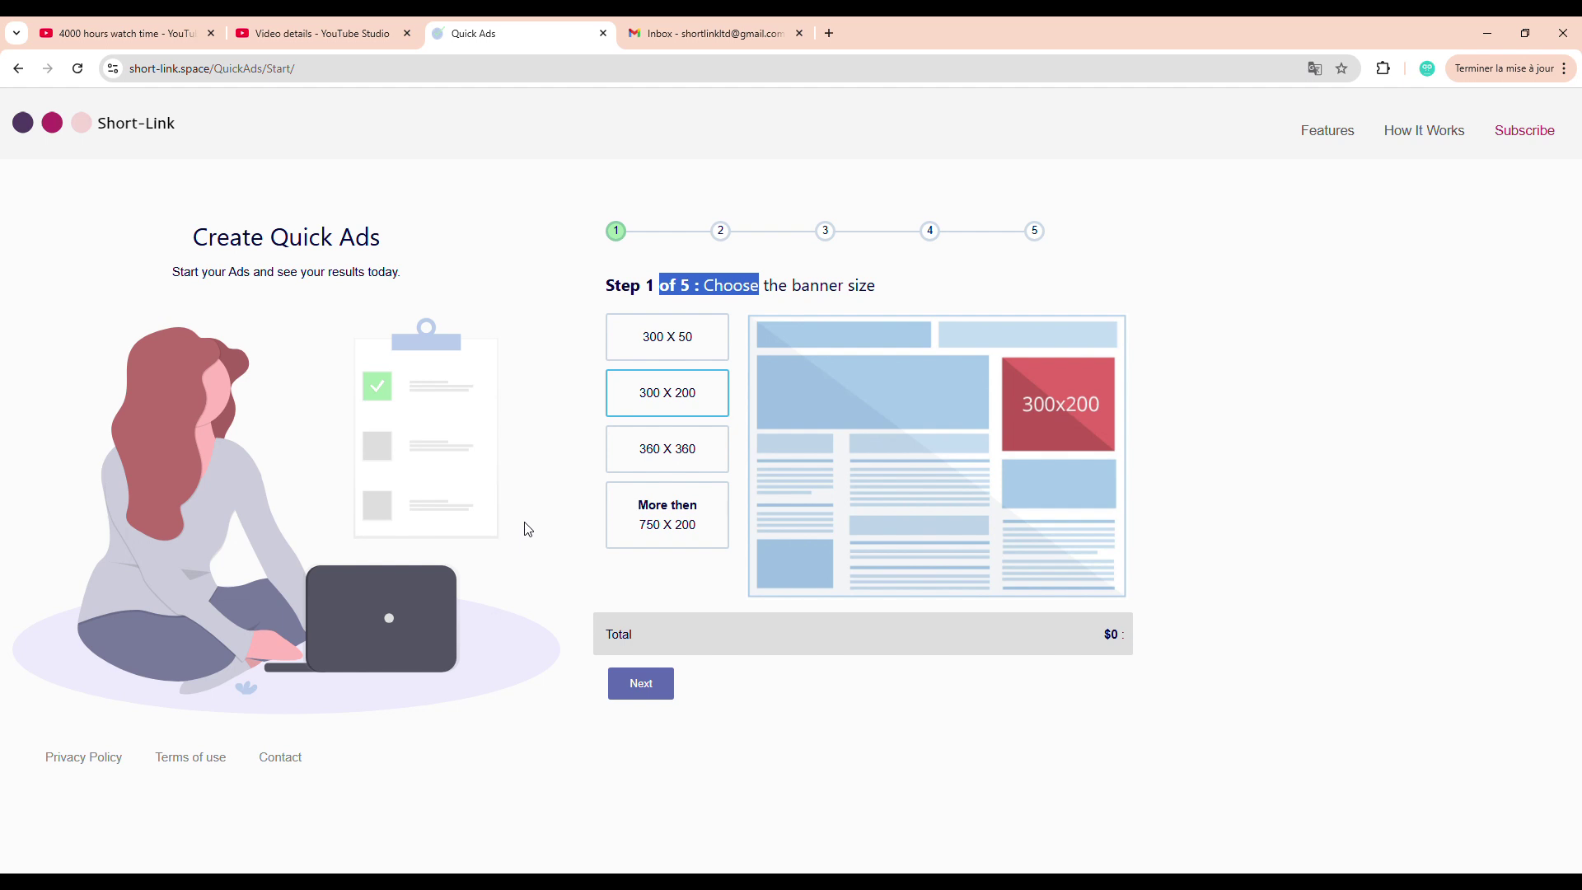
{"action": "left_click", "coordinate": [569, 561]}
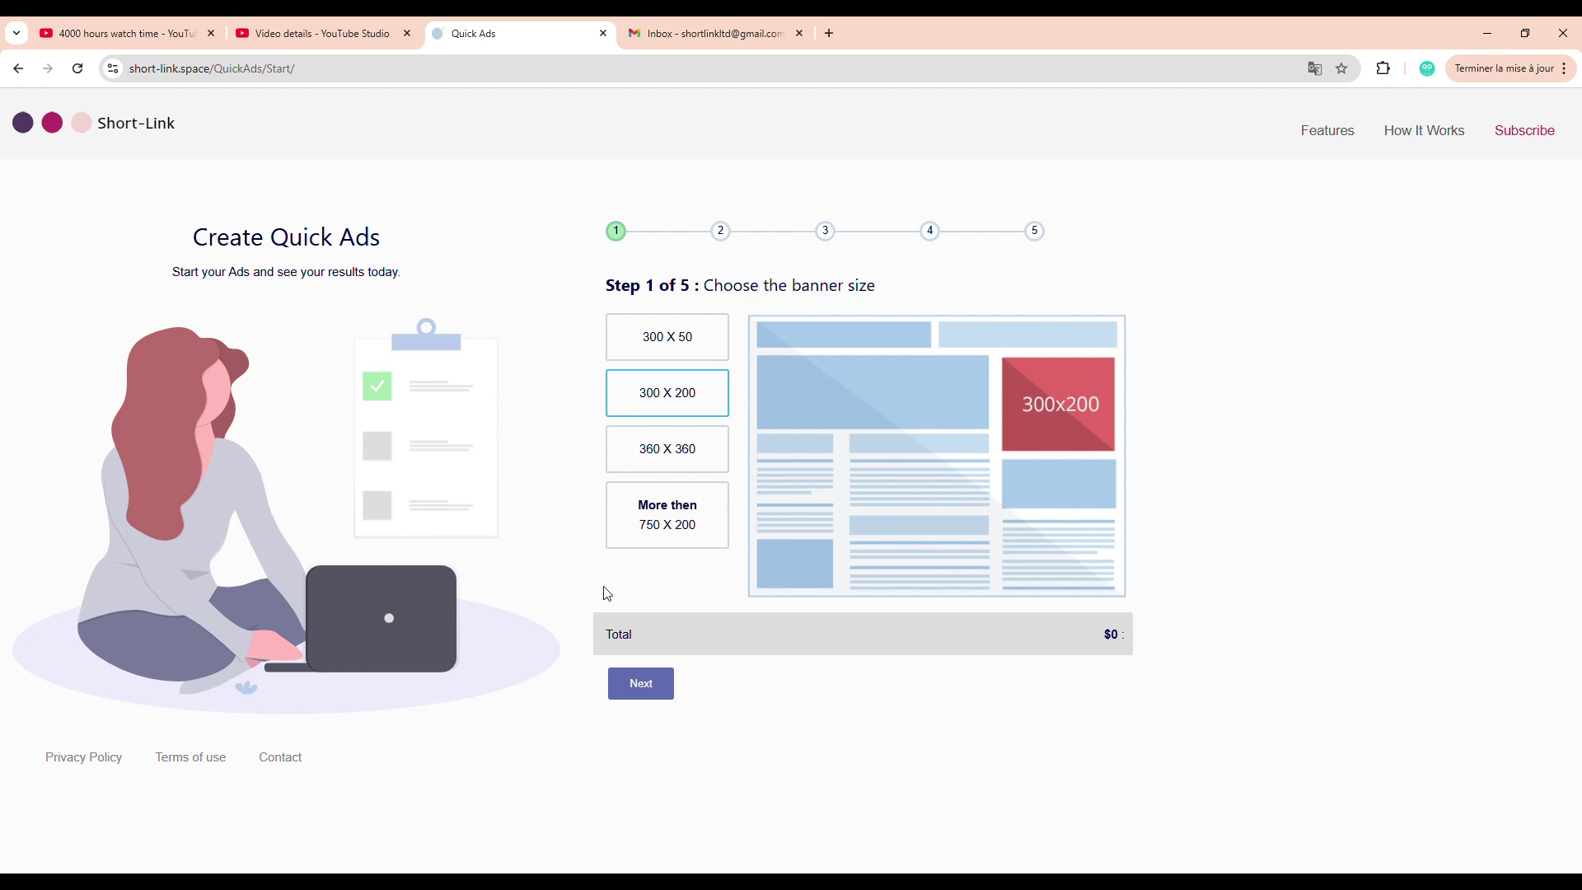
{"action": "left_click", "coordinate": [655, 690]}
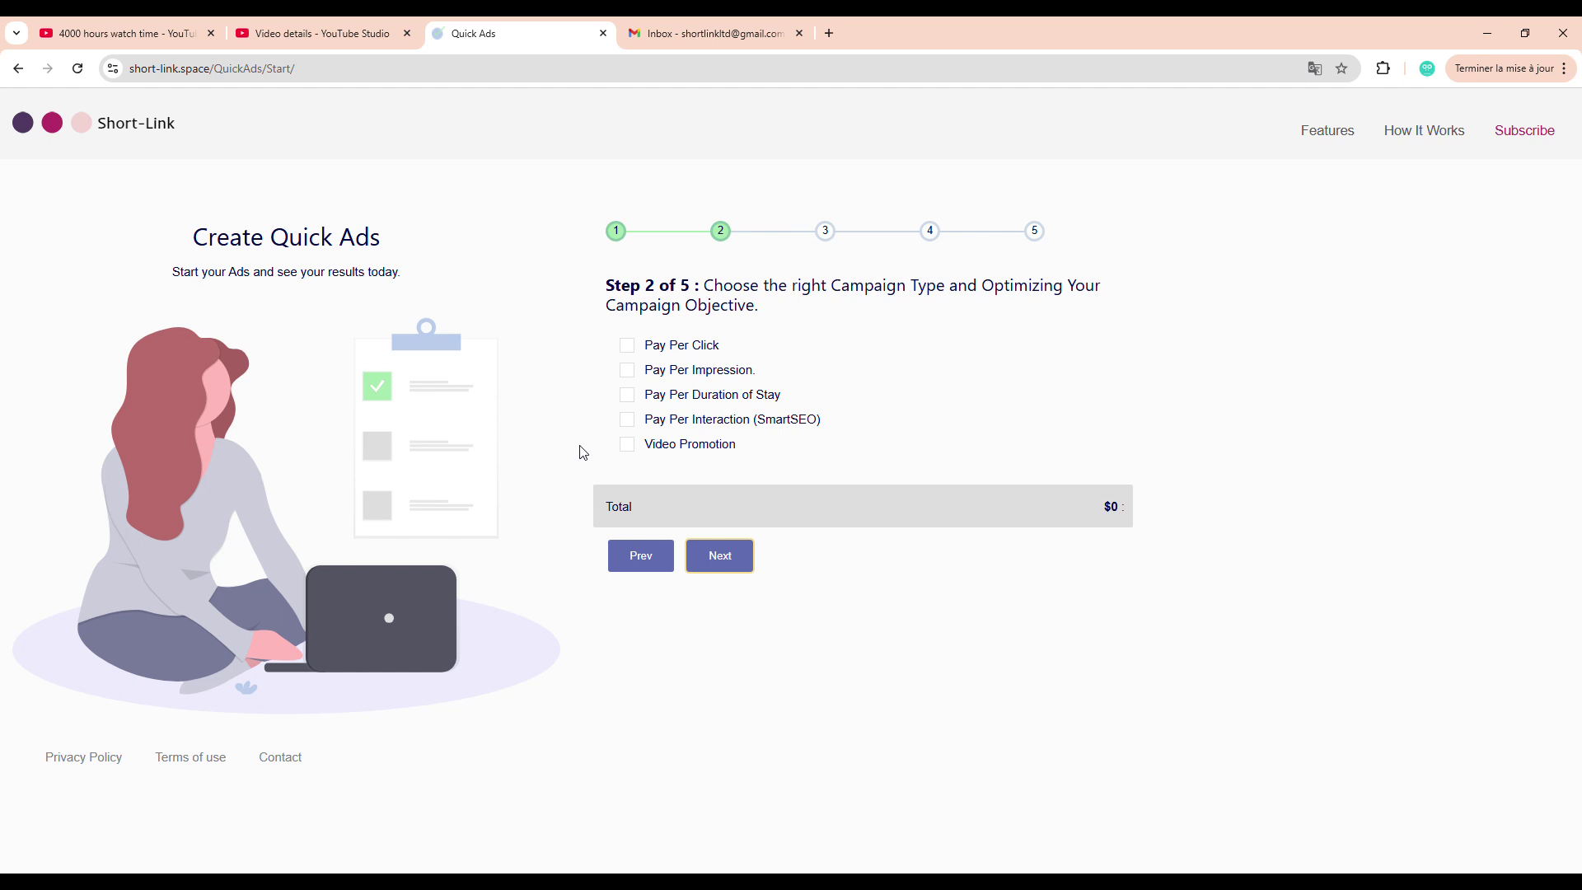
{"action": "left_click", "coordinate": [644, 420]}
{"action": "left_click", "coordinate": [723, 557]}
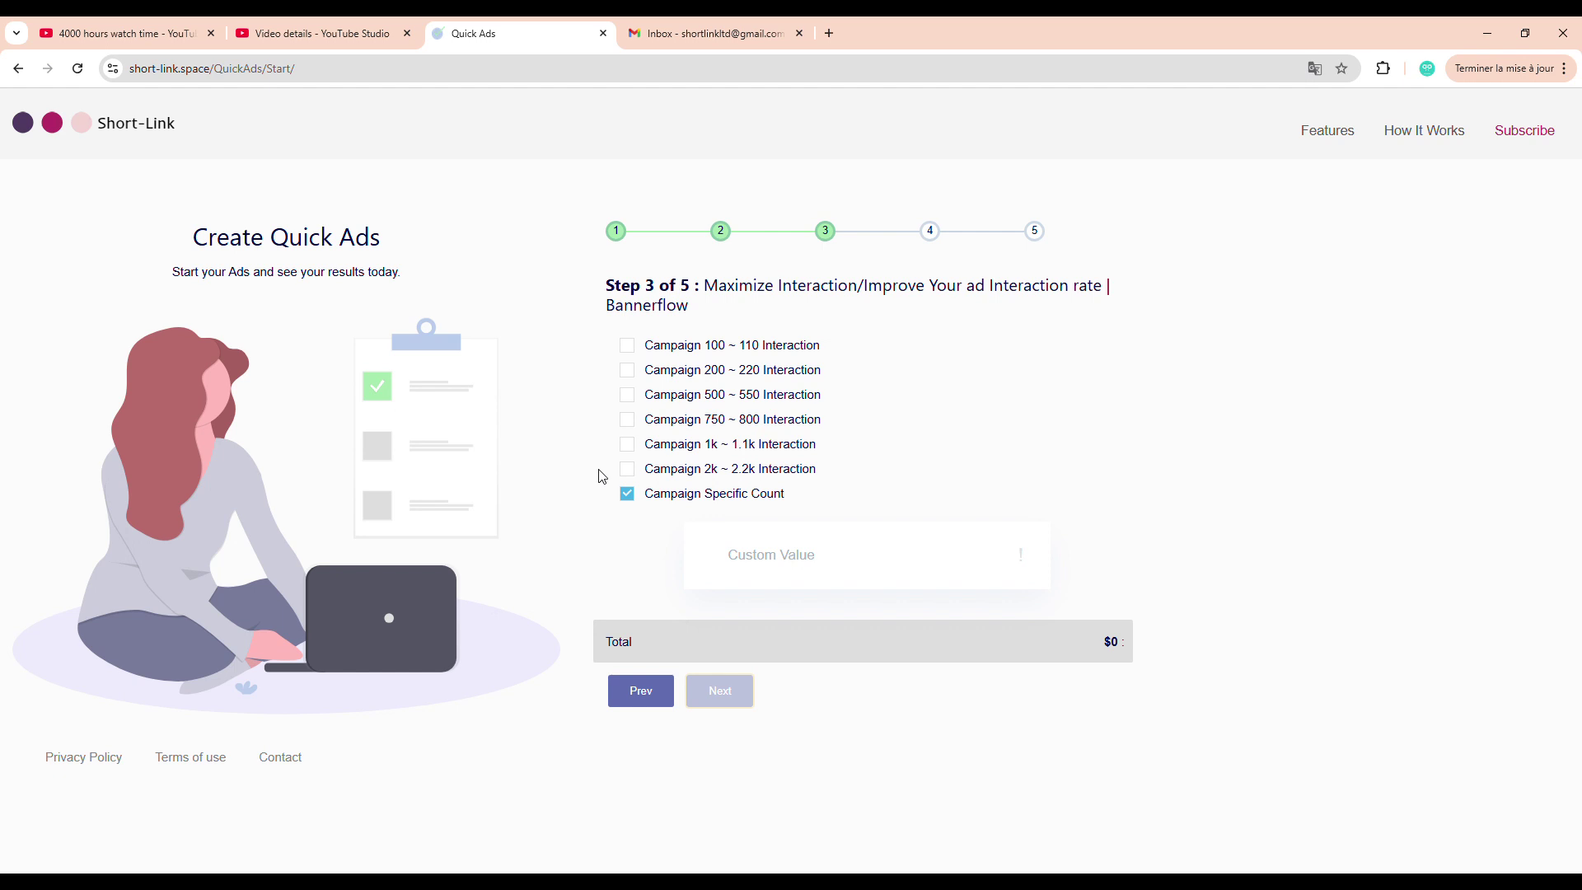
Select the Campaign 1k ~ 1.1k Interaction package ($51) and advance to the audience step
{"action": "left_click", "coordinate": [628, 373]}
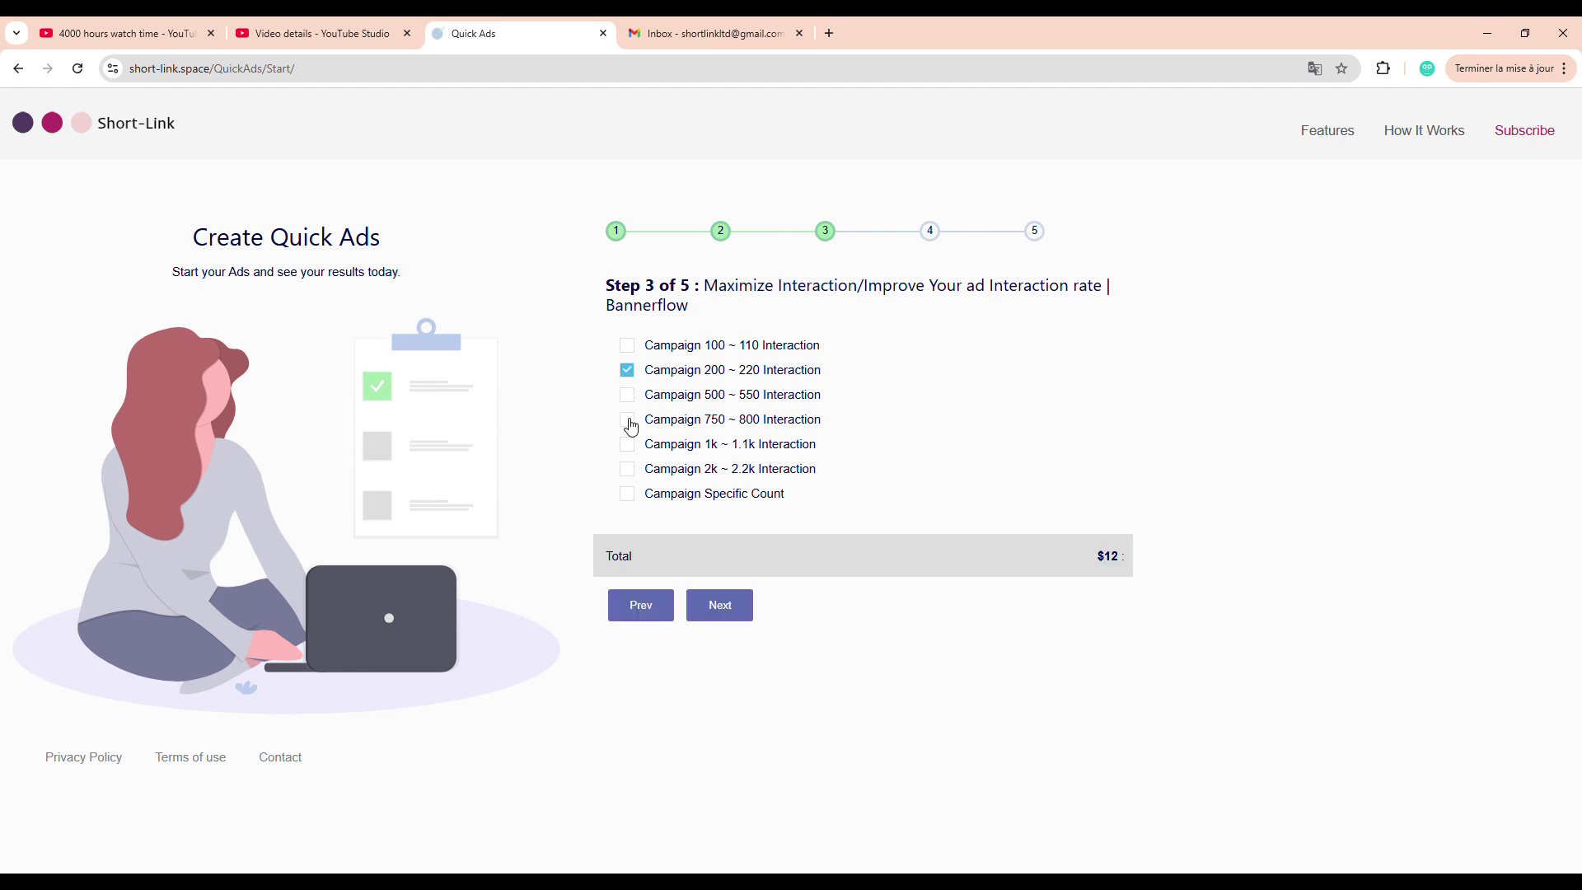
{"action": "left_click", "coordinate": [629, 421]}
{"action": "left_click", "coordinate": [629, 446]}
{"action": "left_click", "coordinate": [745, 620]}
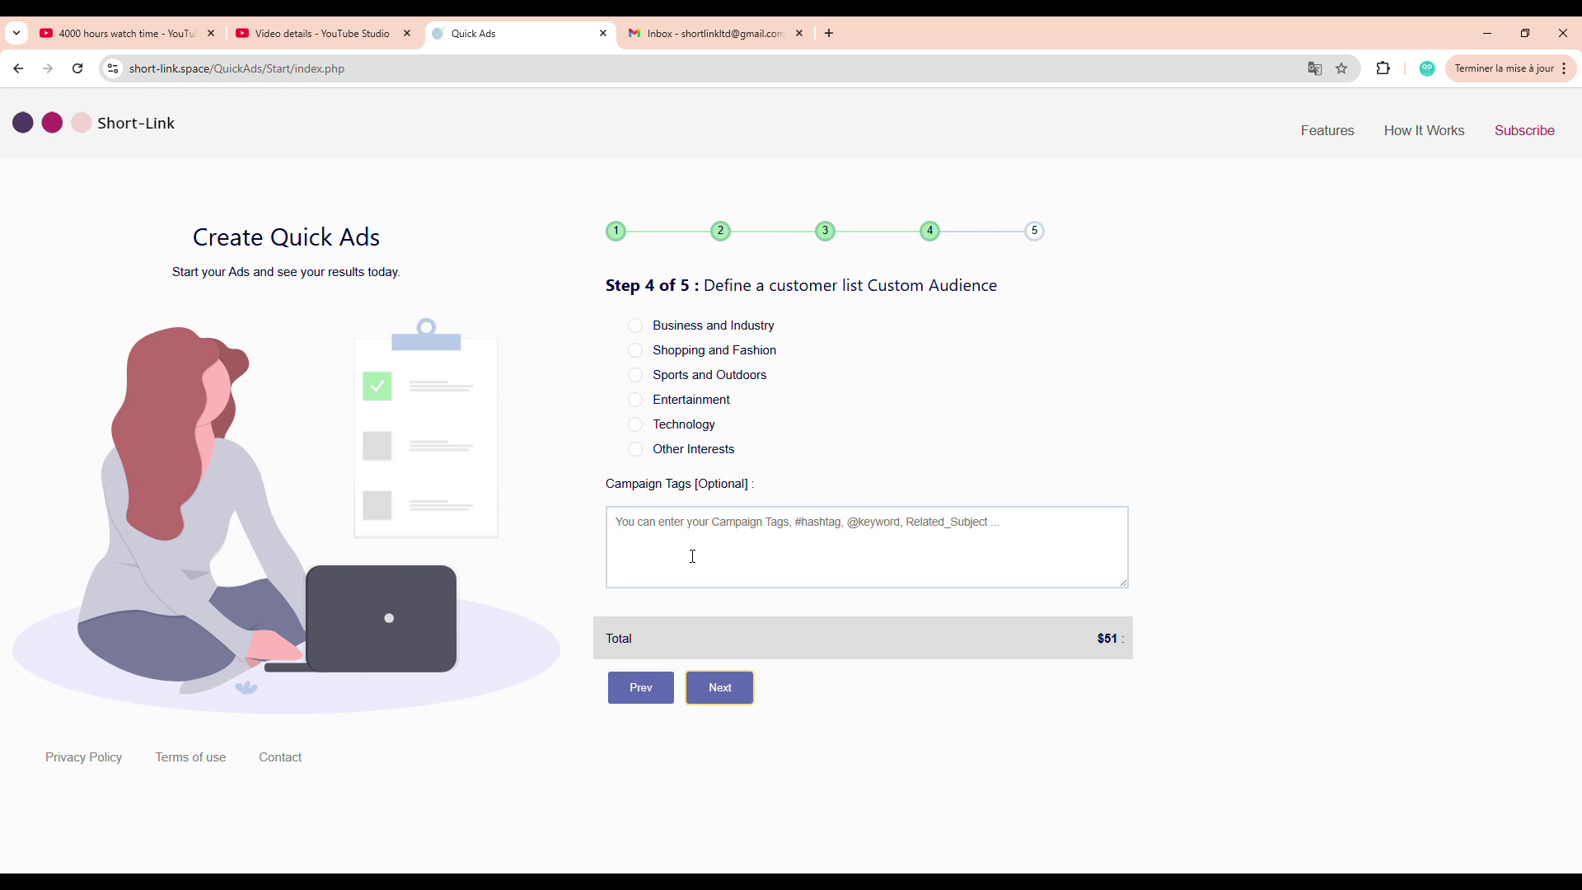
Target Other Interests, paste the WordPress hosting tag list into Campaign Tags, and continue to step 5
{"action": "left_click", "coordinate": [639, 452]}
{"action": "left_click", "coordinate": [678, 530]}
{"action": "key", "text": "ctrl+v"}
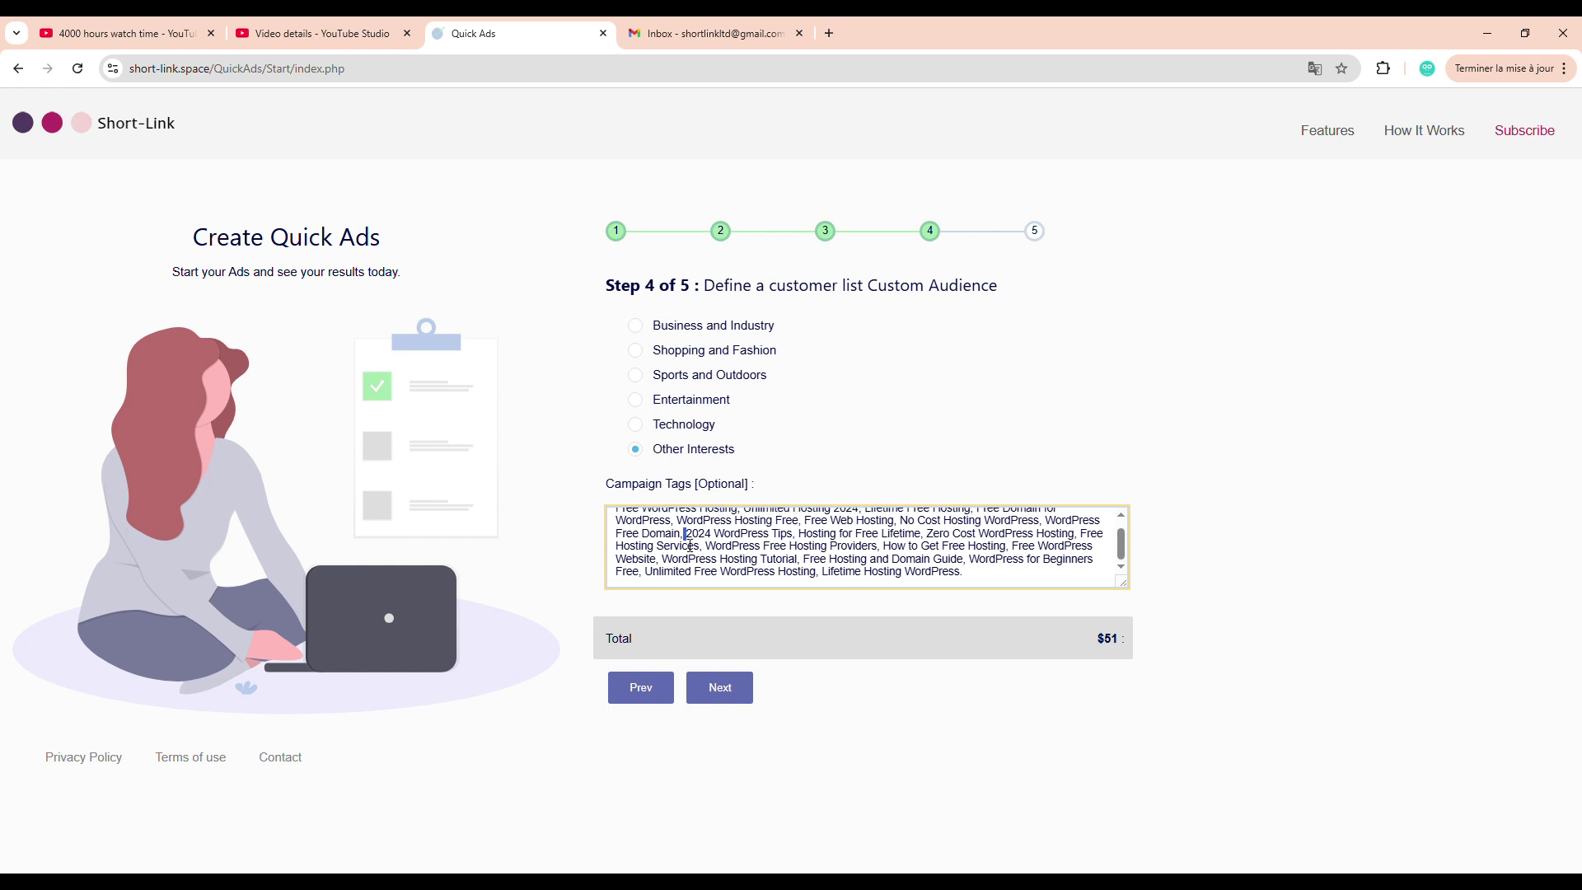
{"action": "key", "text": "ctrl+a"}
{"action": "key", "text": "ctrl+c"}
{"action": "key", "text": "BackSpace"}
{"action": "key", "text": "ctrl+v"}
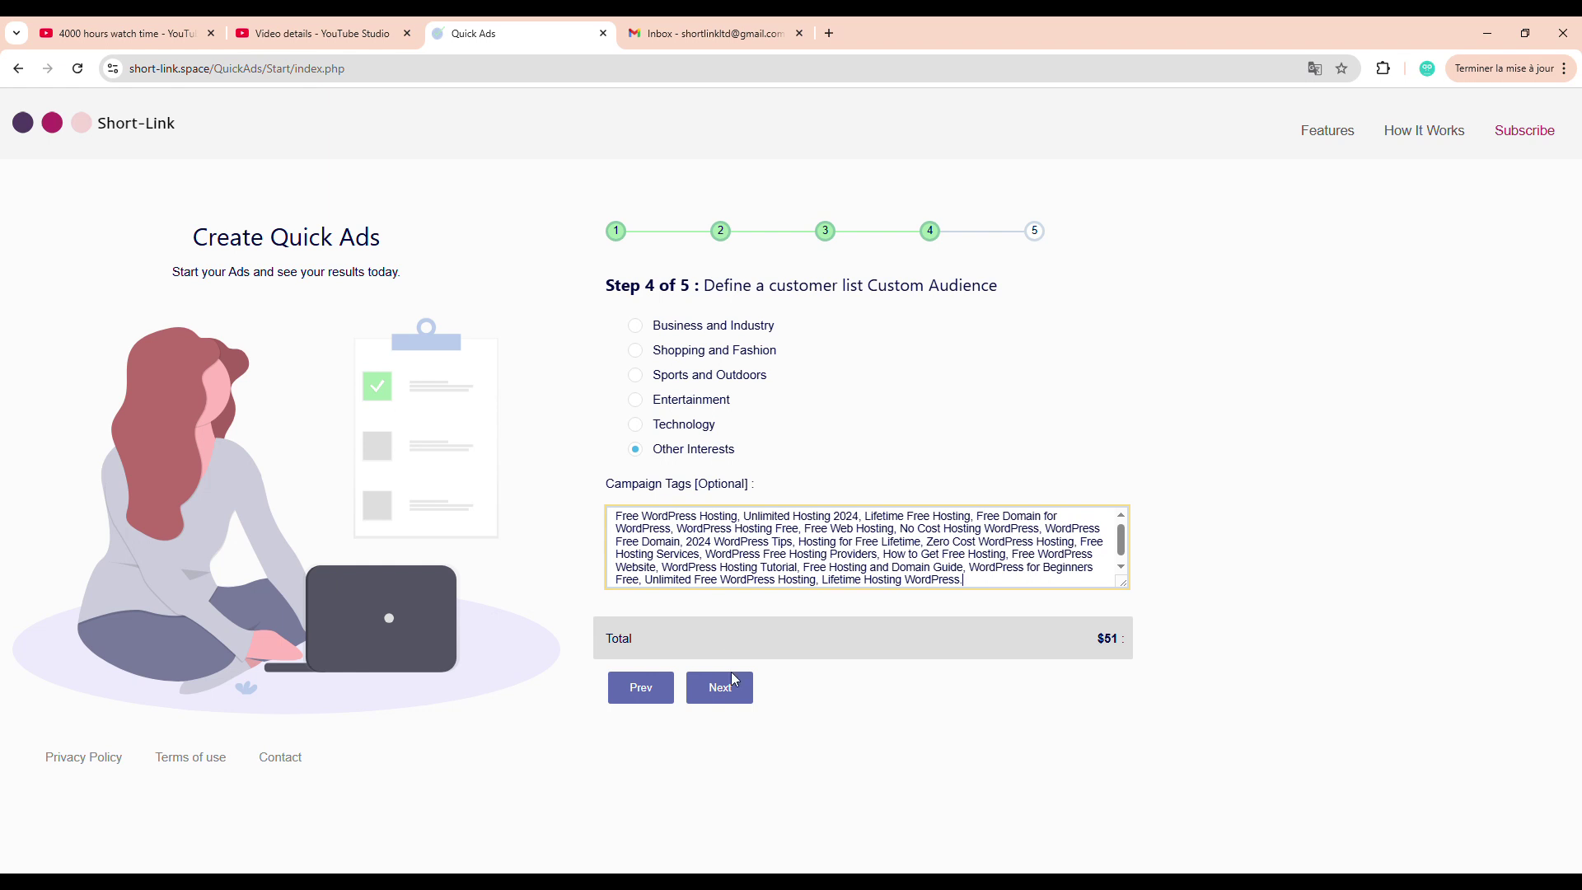
{"action": "left_click", "coordinate": [735, 680]}
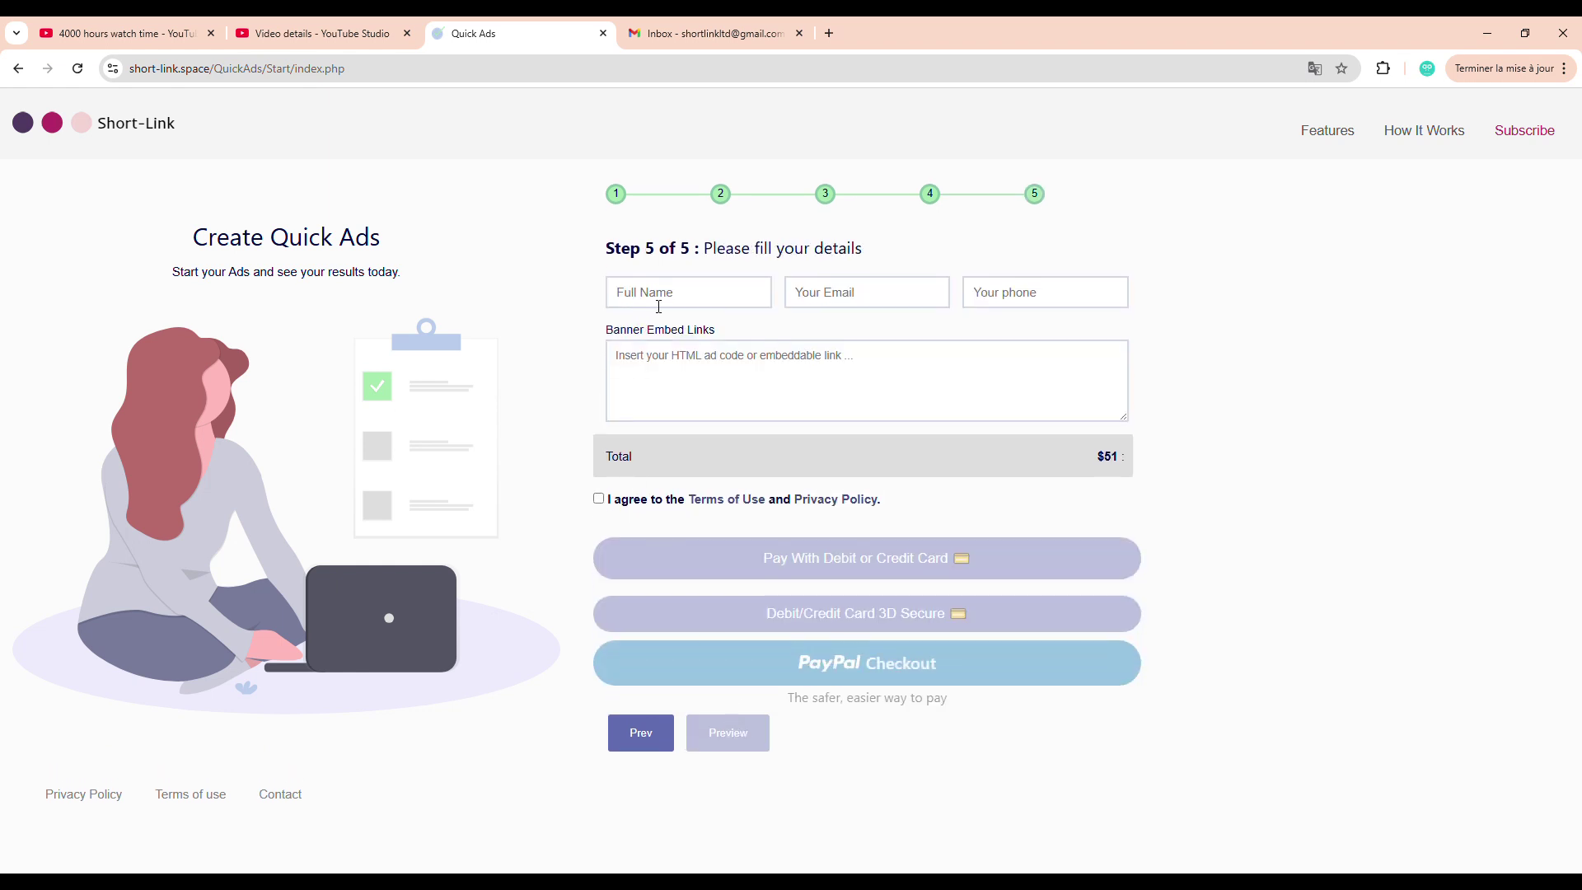
Enter the full name and fill in the phone and email contact fields
{"action": "left_click", "coordinate": [659, 307]}
{"action": "type", "text": "Ami"}
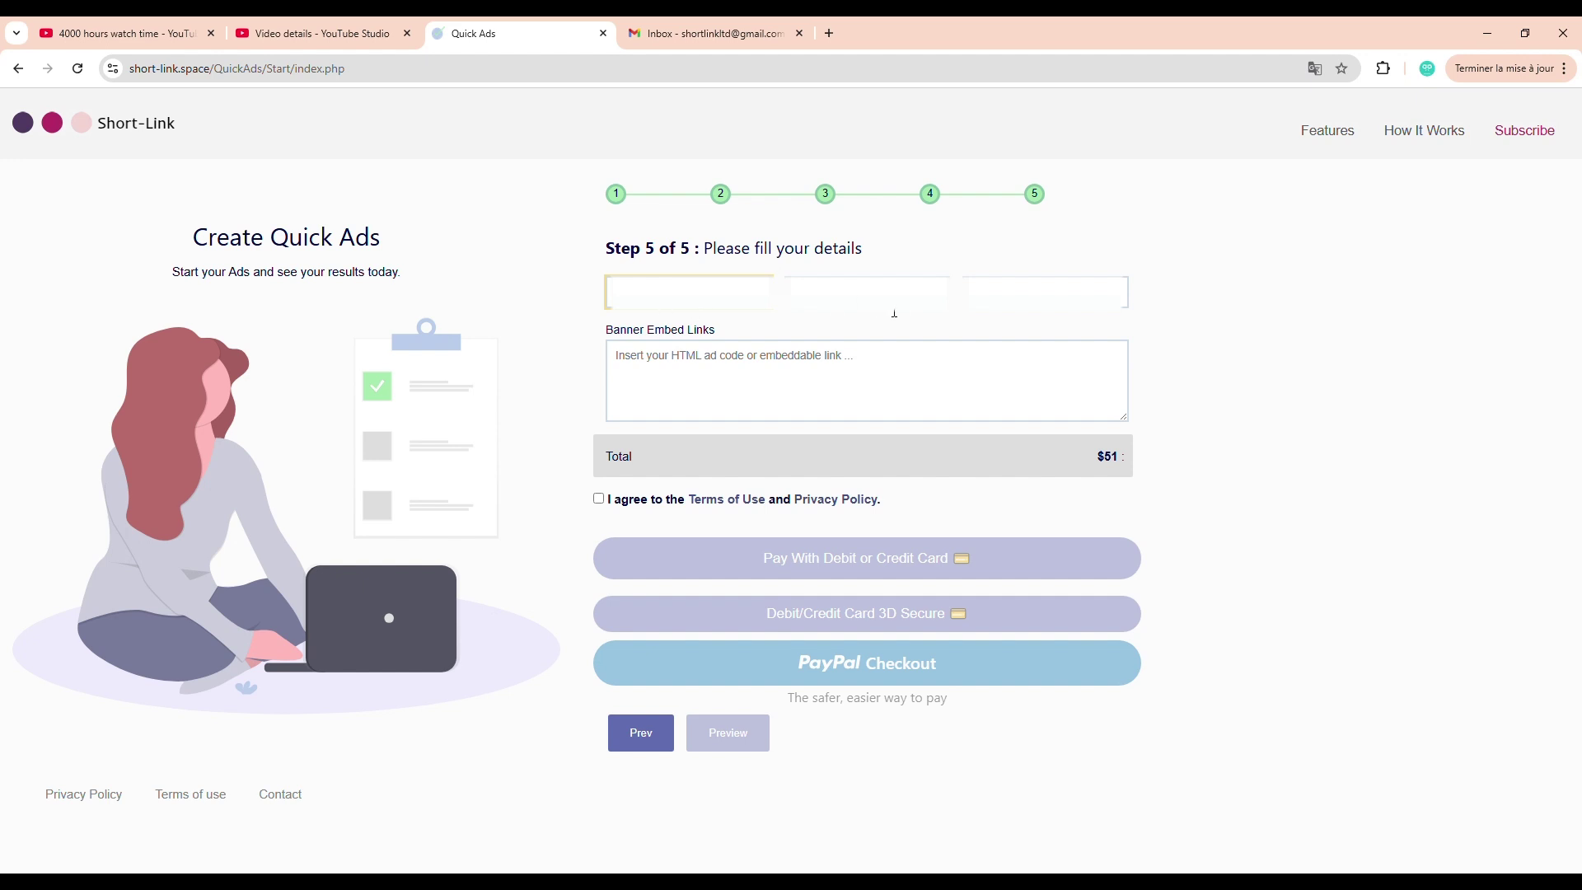
{"action": "left_click", "coordinate": [998, 311]}
{"action": "left_click", "coordinate": [834, 311]}
Paste the YouTube video URL into Banner Embed Links and preview the banner ad
{"action": "left_click", "coordinate": [660, 371]}
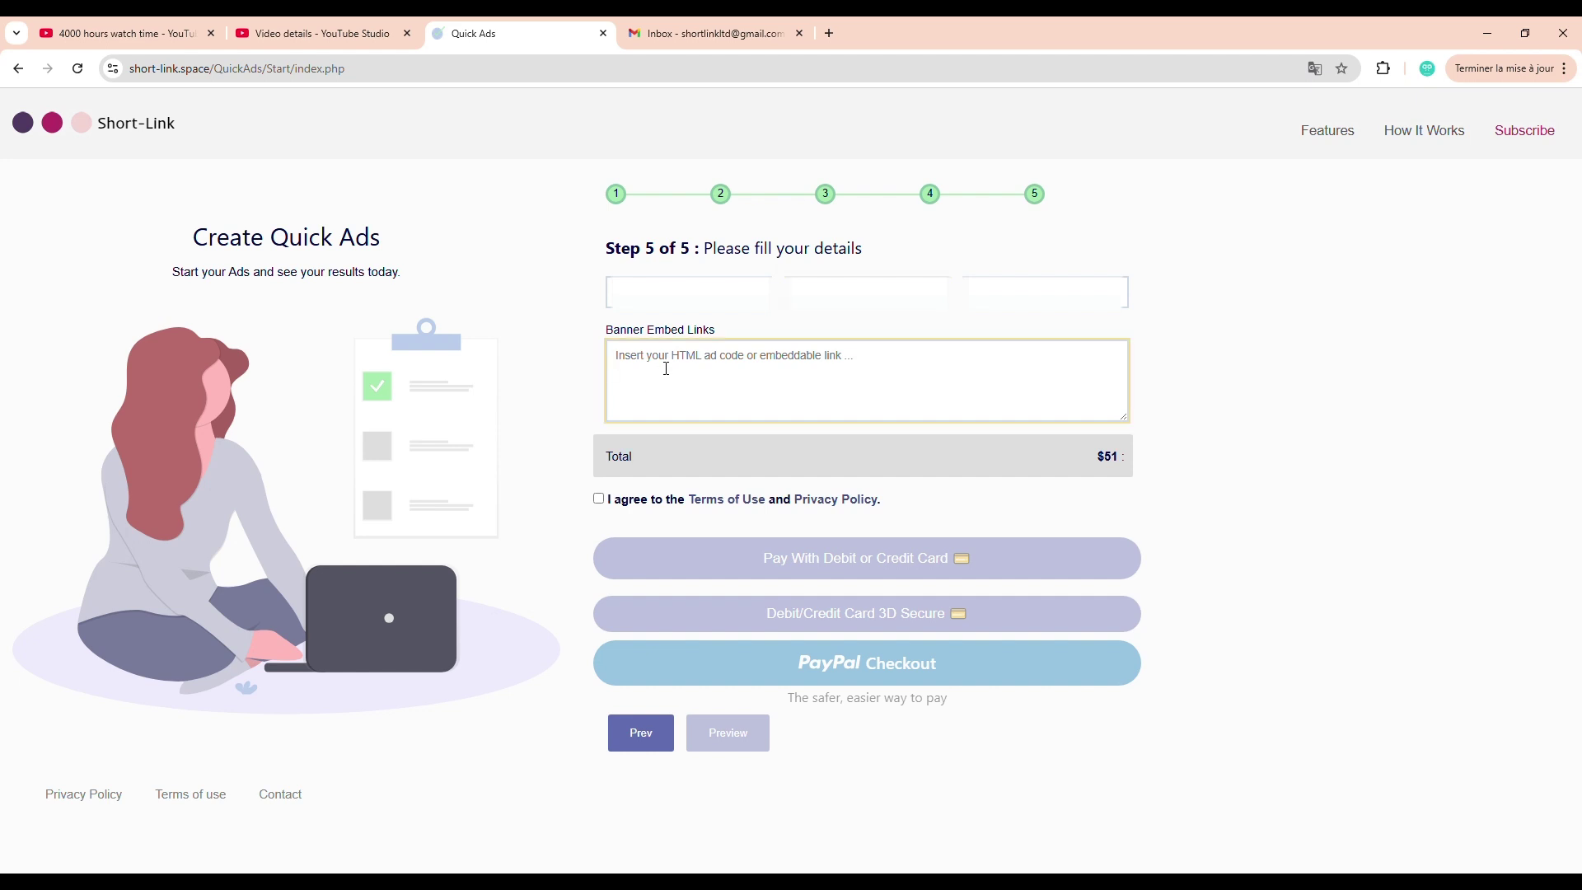
{"action": "type", "text": "https://www.youtube.com/watch?v=JCq4xyx6bRQ"}
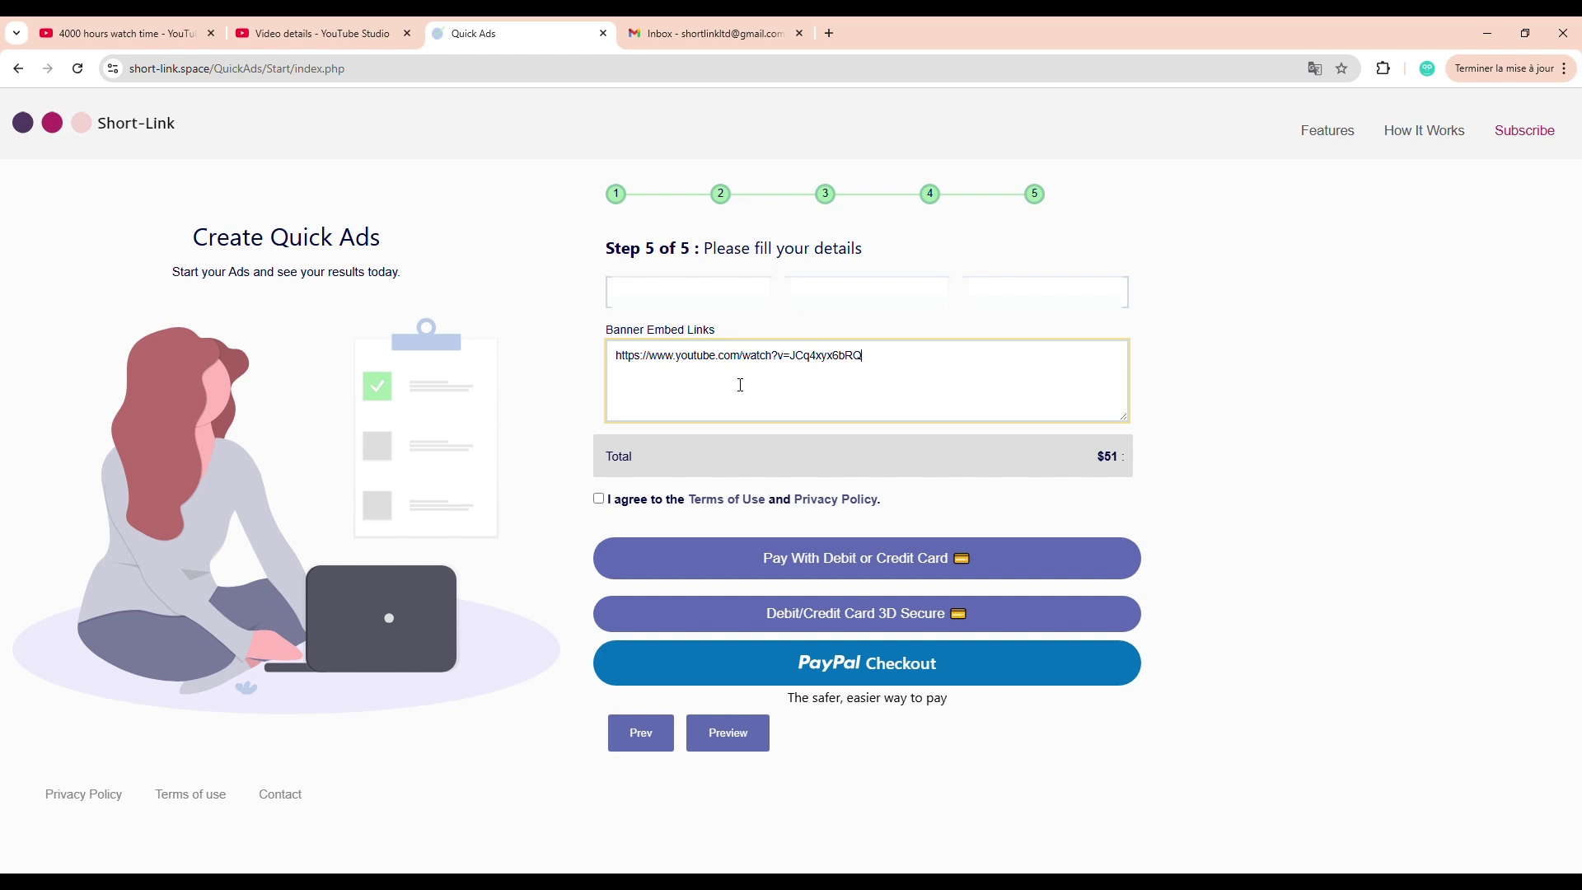
{"action": "left_click", "coordinate": [750, 744]}
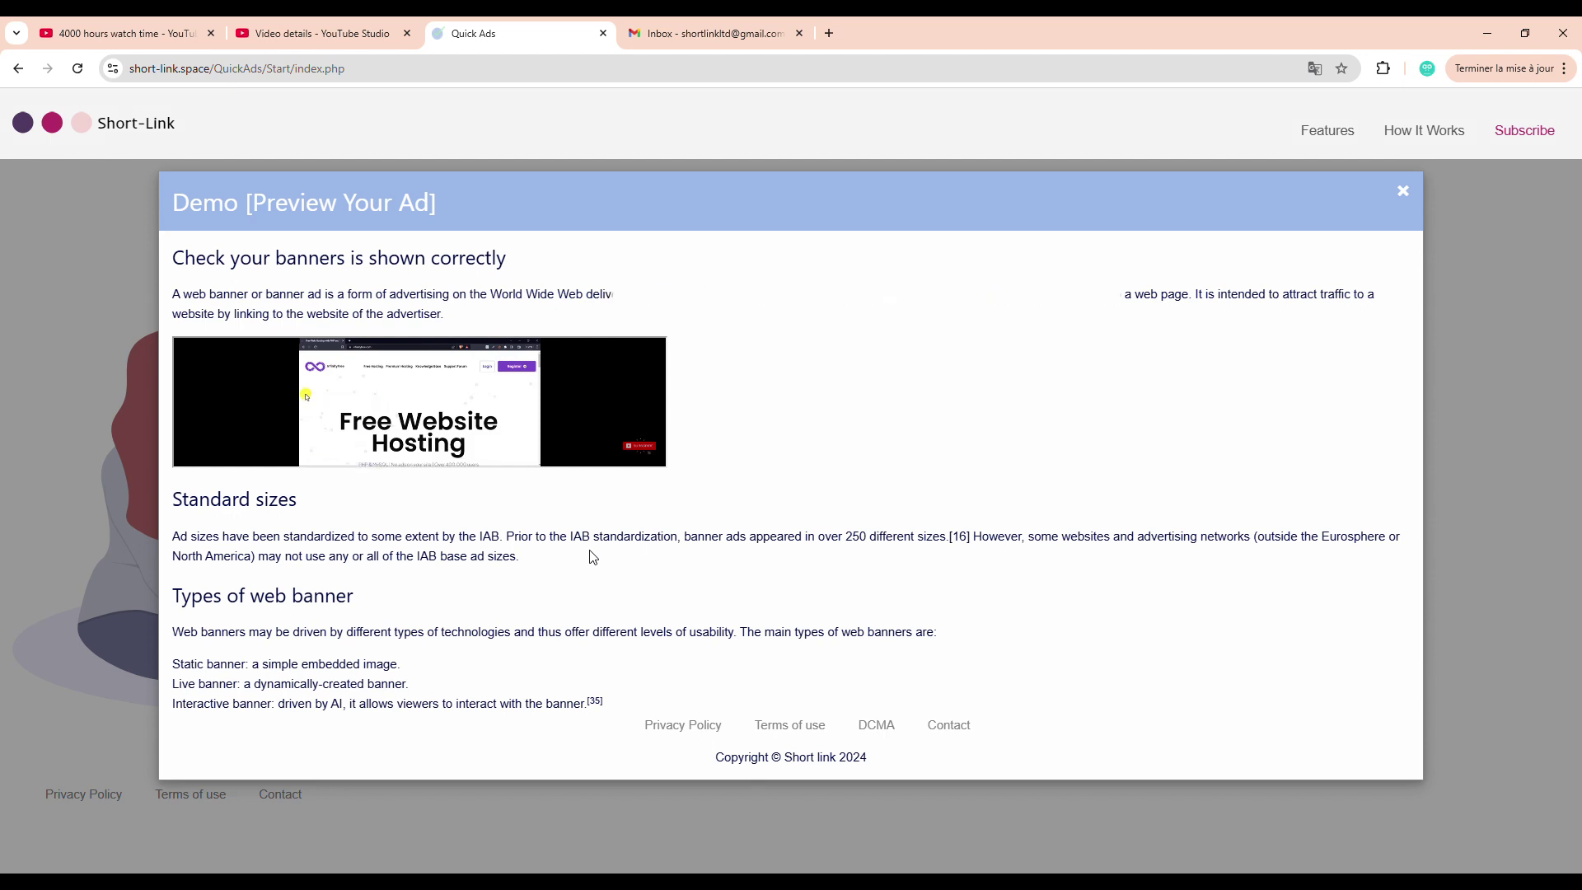
{"action": "left_click", "coordinate": [1404, 193]}
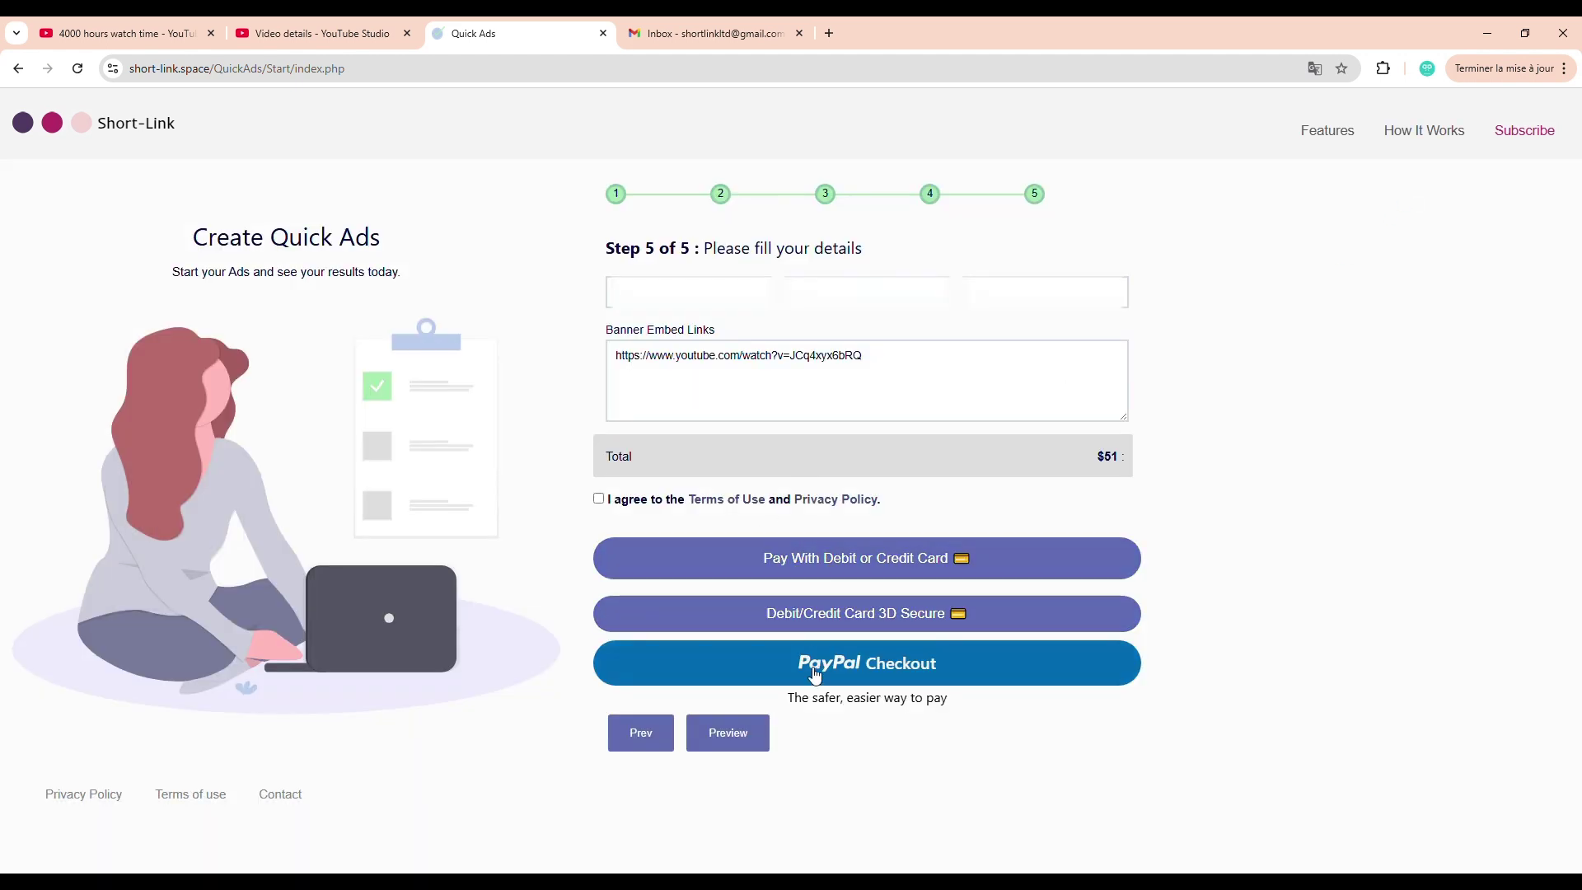
{"action": "left_click", "coordinate": [814, 572]}
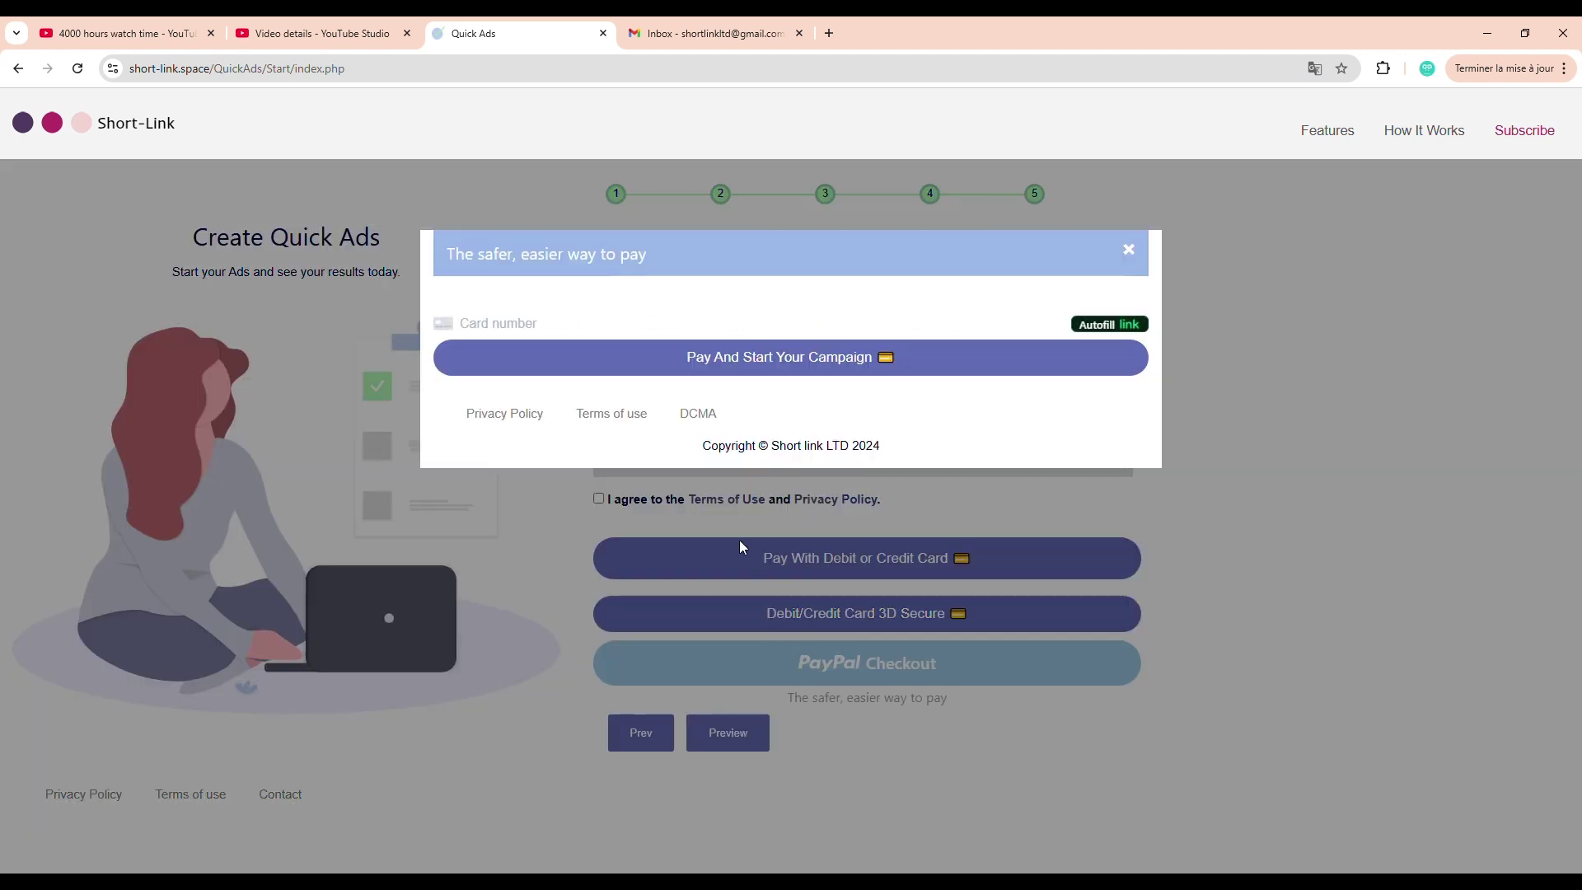
Enter the card number and pay to start the campaign
{"action": "left_click", "coordinate": [520, 333]}
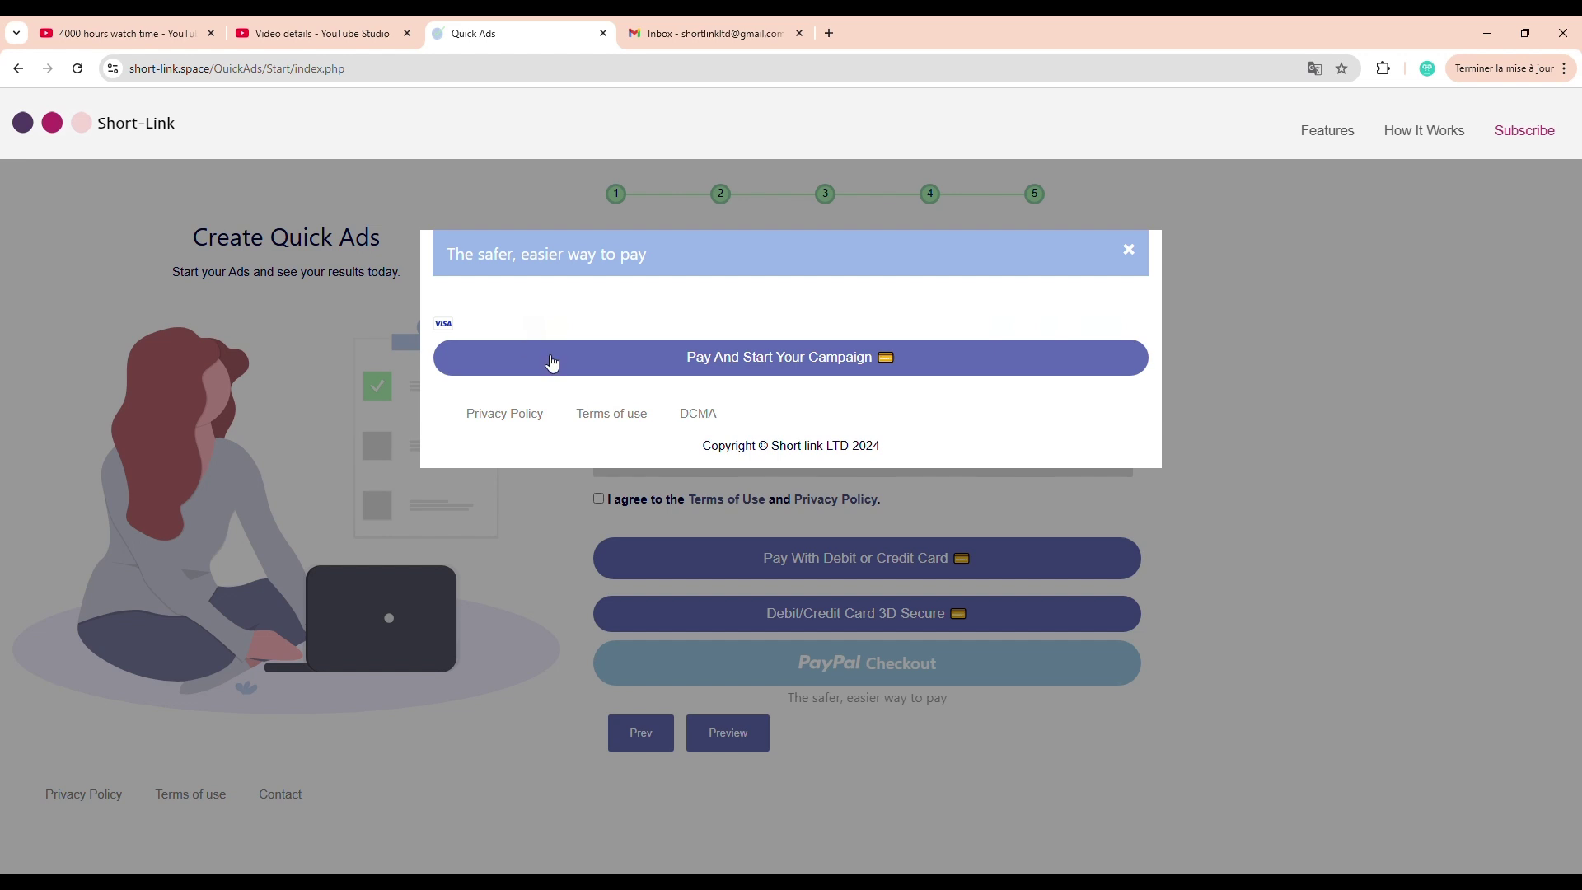
{"action": "left_click", "coordinate": [553, 363]}
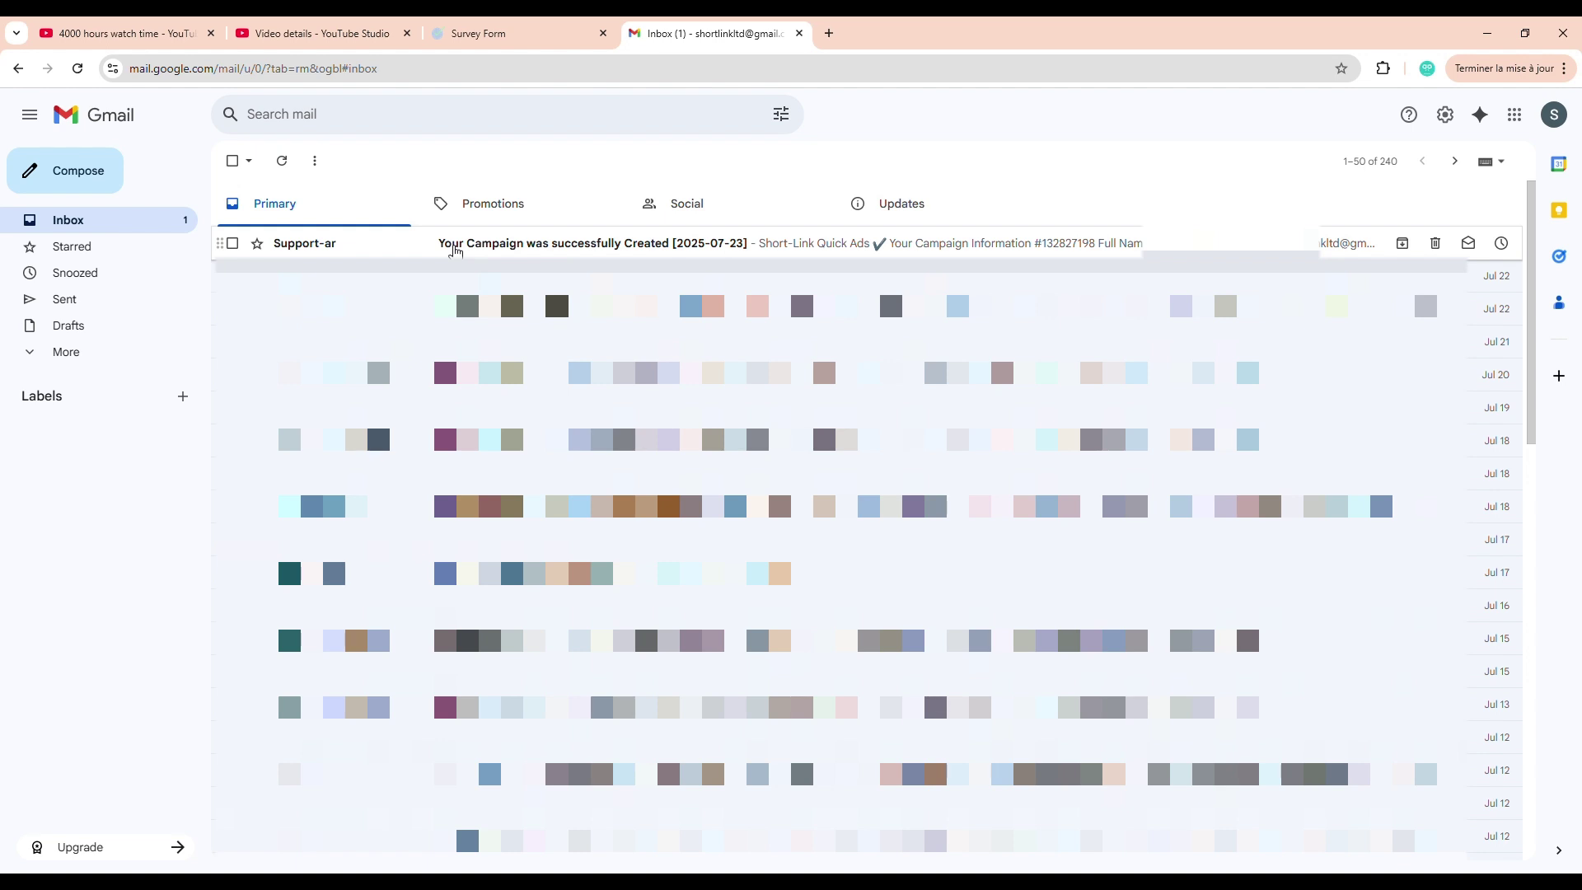
Open the 'Your Campaign was successfully Created' email from Short-Link Quick Ads
{"action": "left_click", "coordinate": [455, 250]}
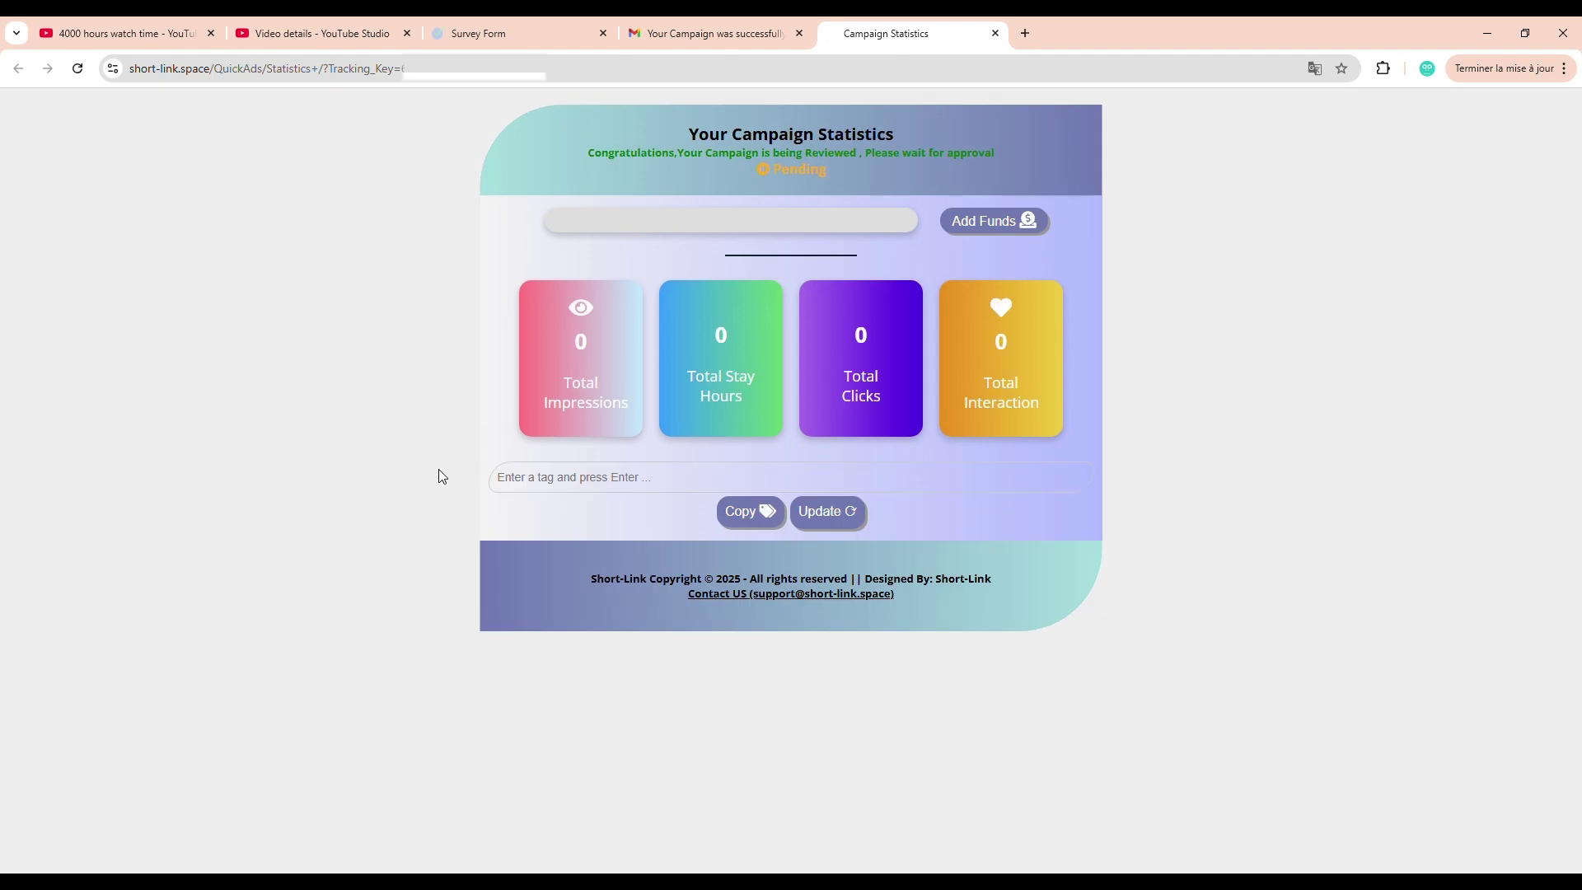
Add 'test' and 'test2' as tags on the Campaign Statistics page, then remove both
{"action": "left_click", "coordinate": [521, 487]}
{"action": "type", "text": "test"}
{"action": "key", "text": "Return"}
{"action": "type", "text": "test2"}
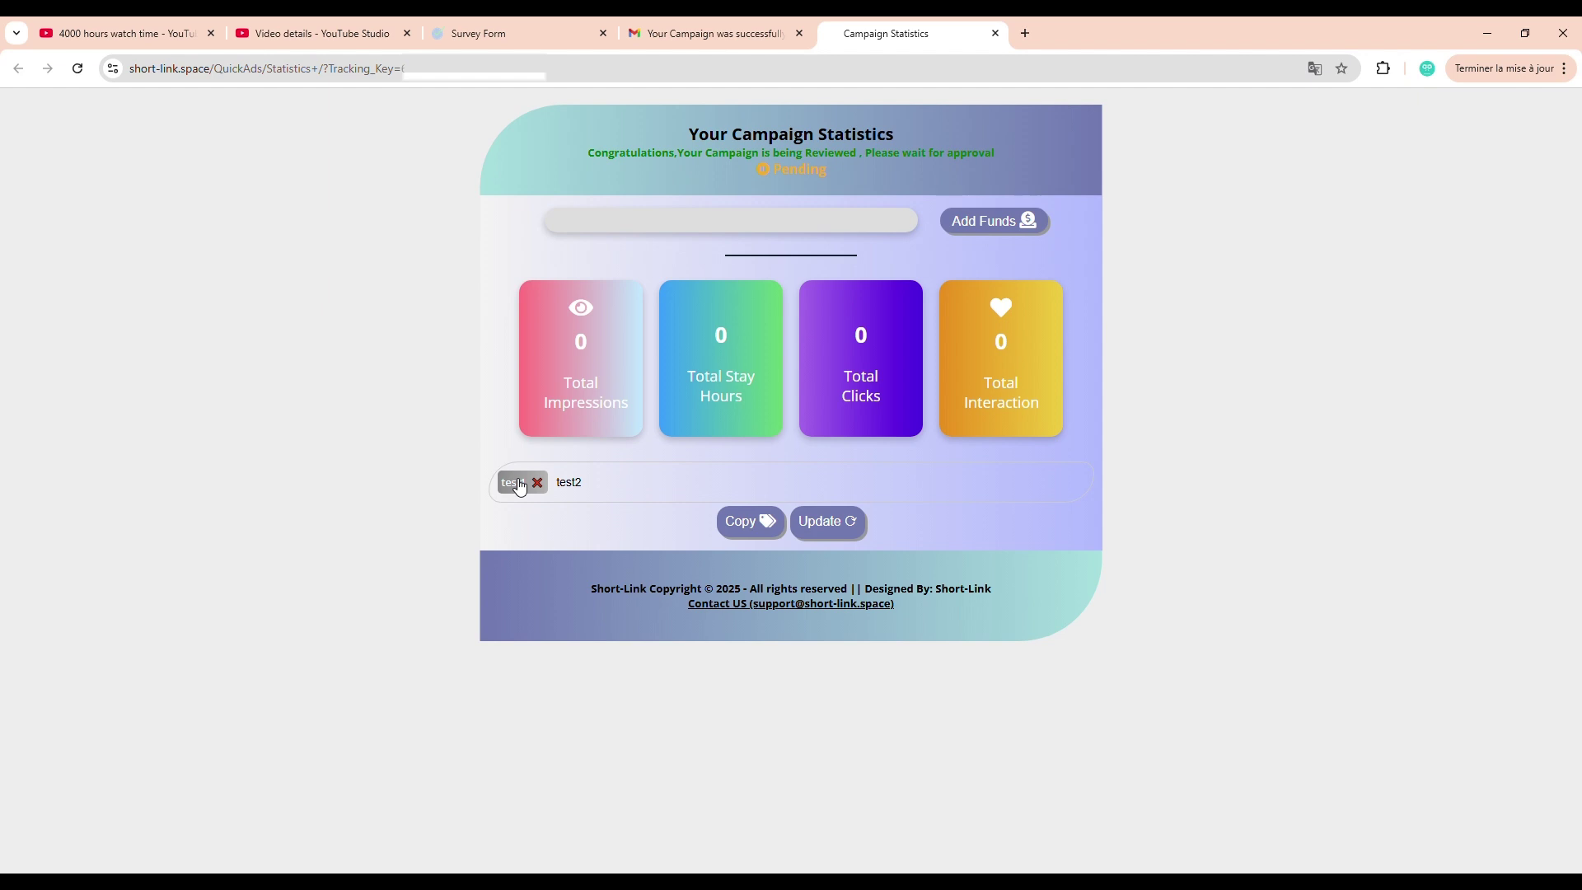
{"action": "key", "text": "Return"}
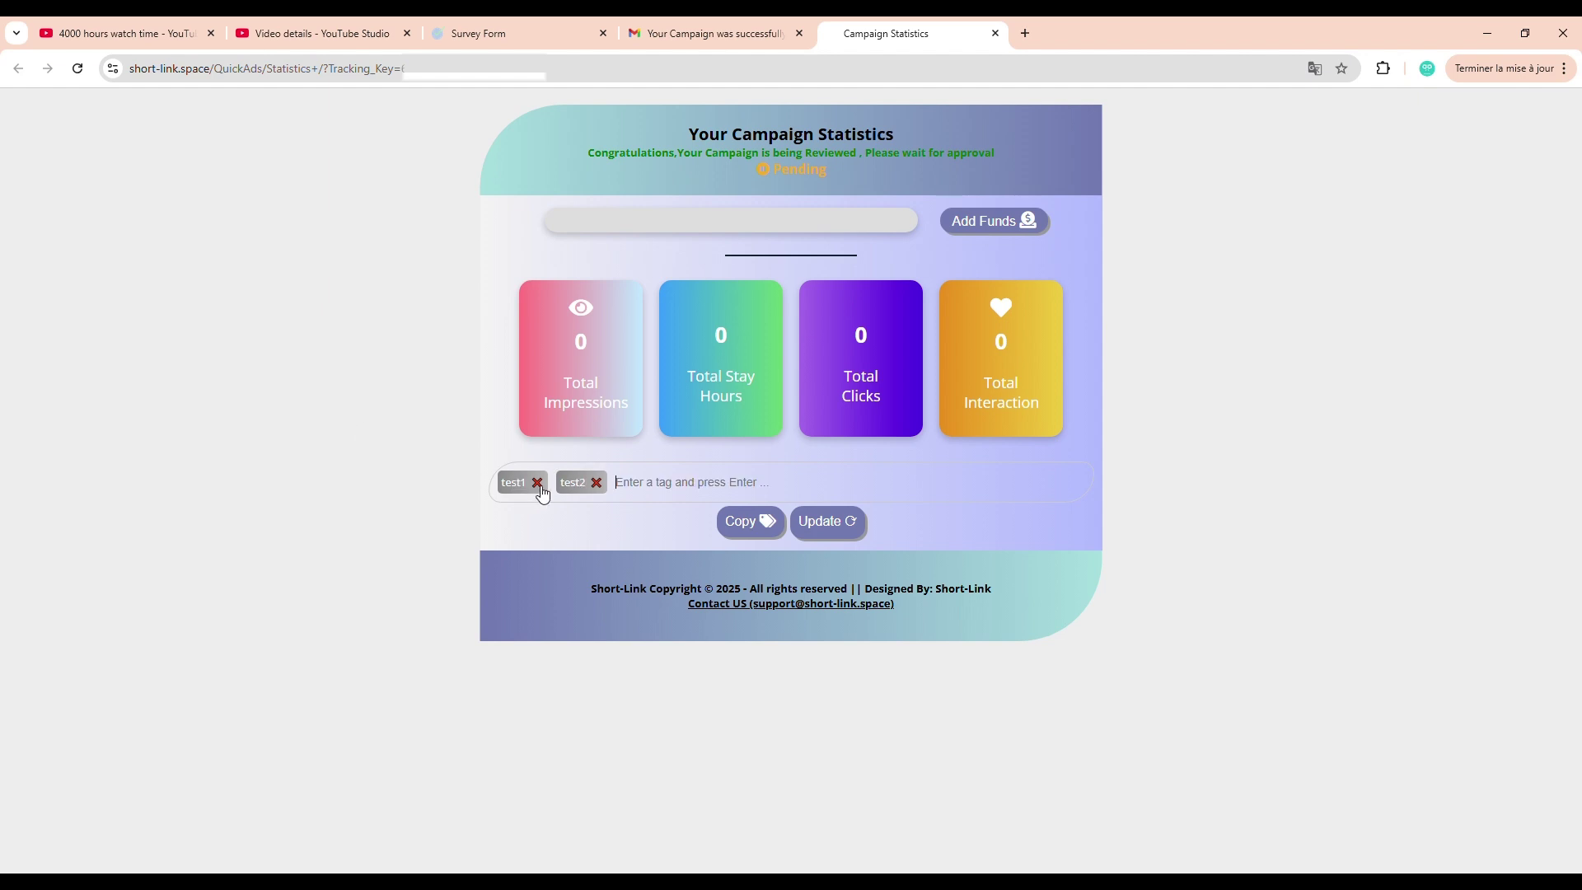
{"action": "left_click", "coordinate": [536, 484]}
{"action": "left_click", "coordinate": [536, 484]}
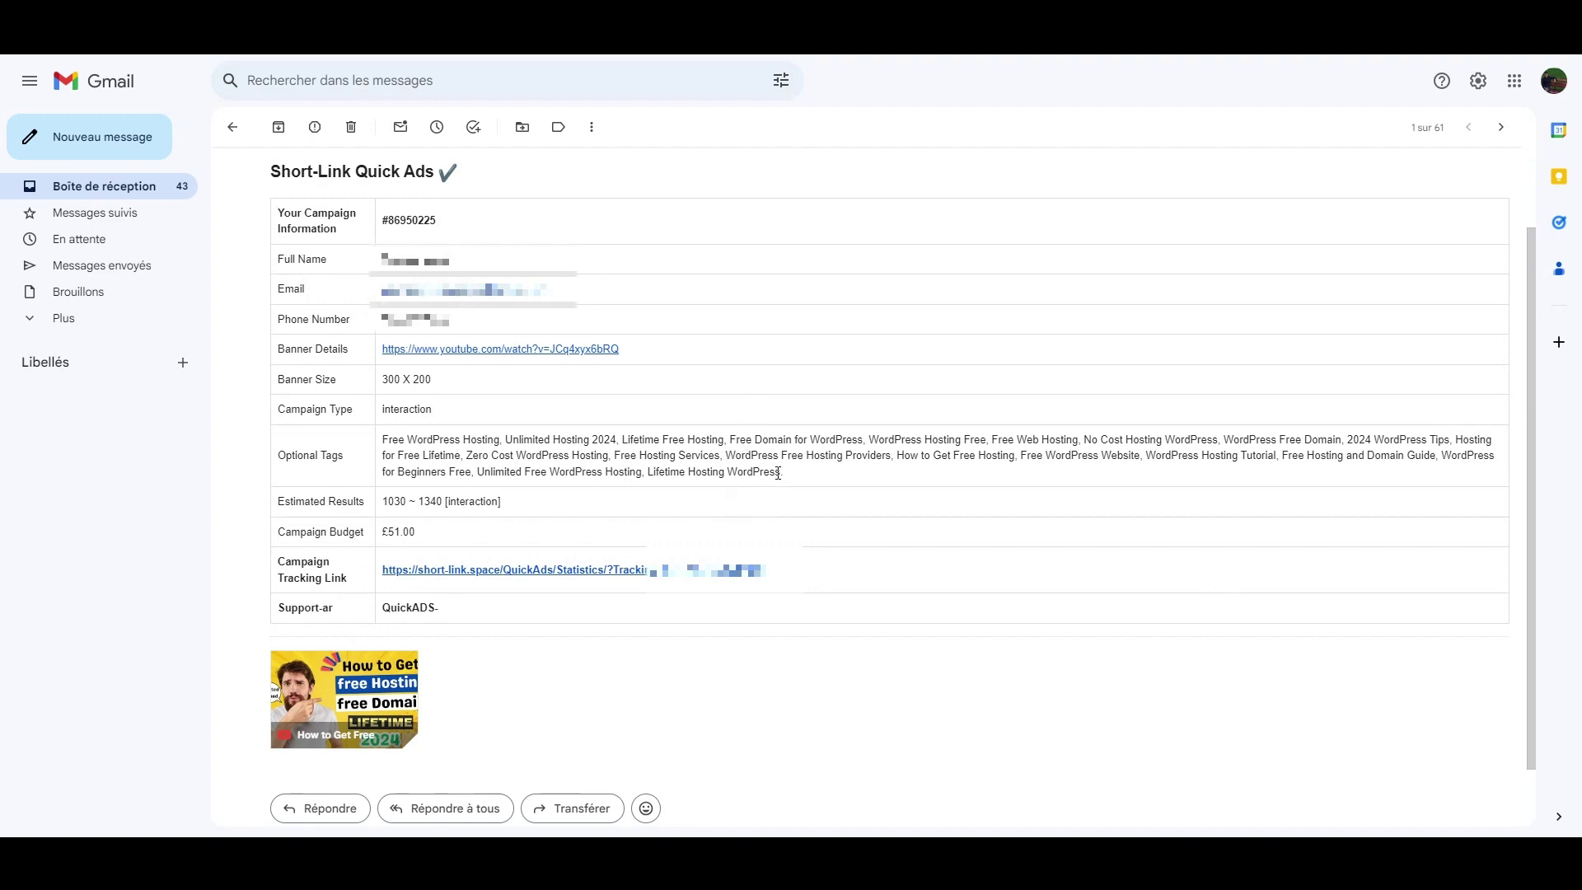
{"action": "left_click_drag", "start_coordinate": [783, 474], "coordinate": [478, 449]}
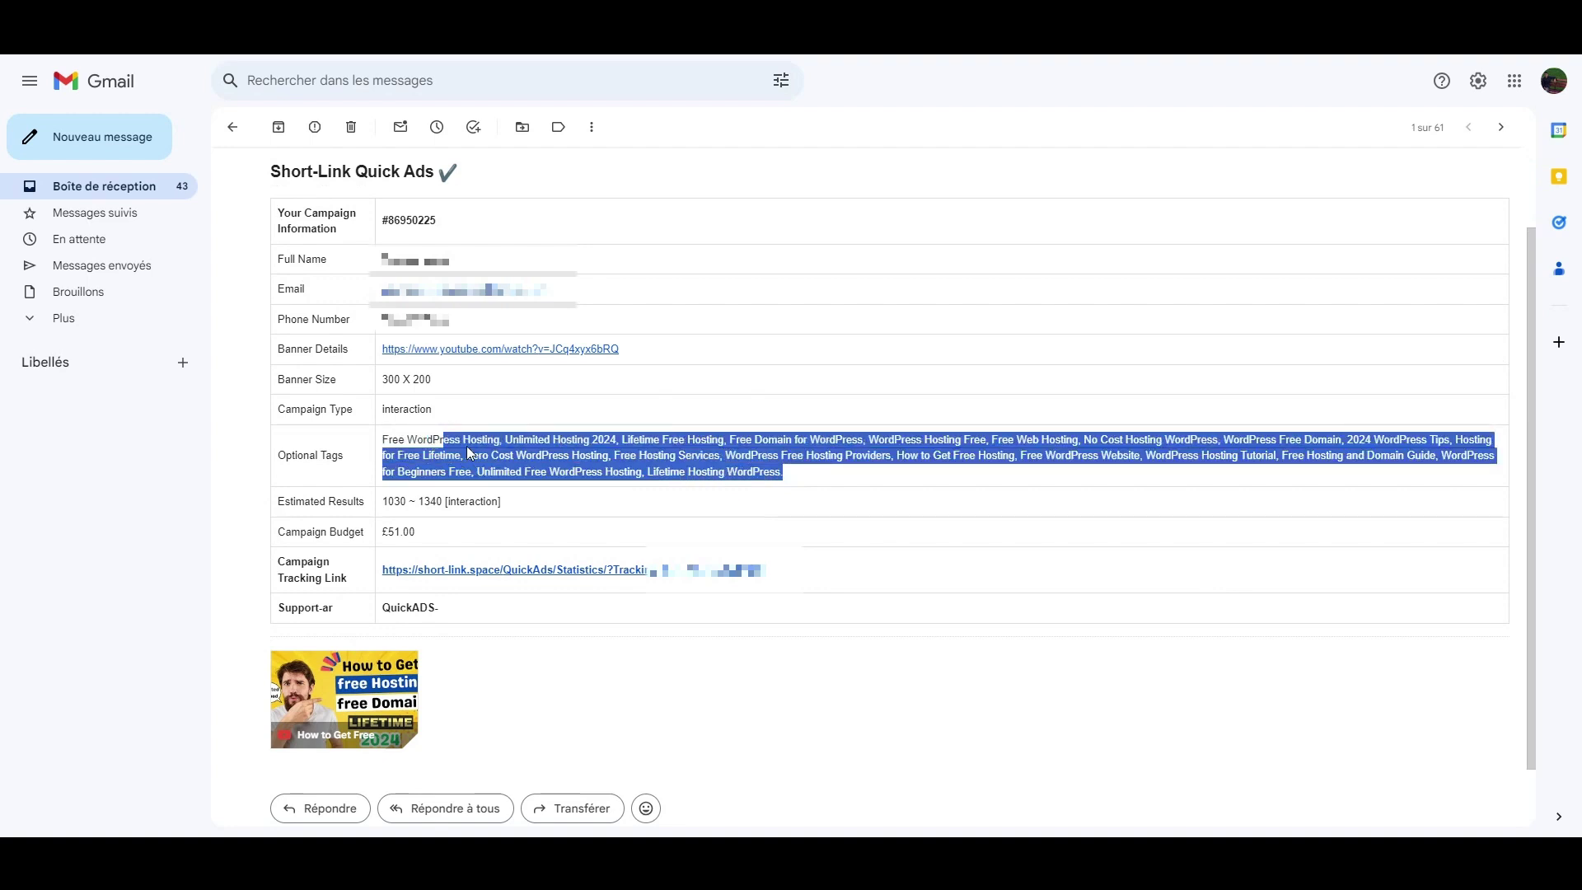
{"action": "left_click", "coordinate": [600, 549]}
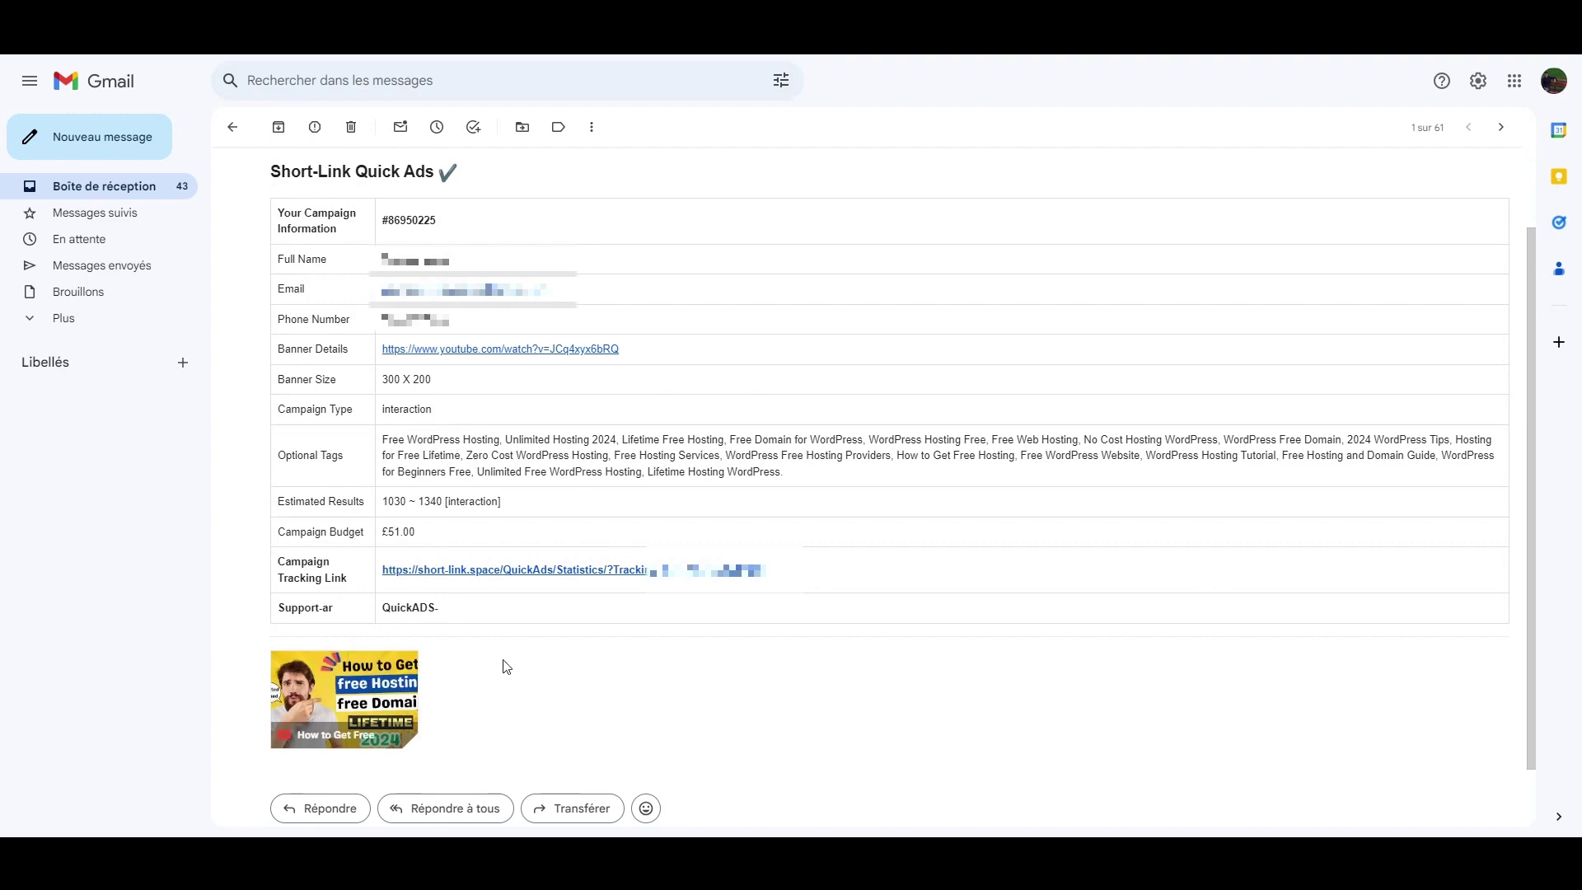
{"action": "left_click", "coordinate": [561, 577]}
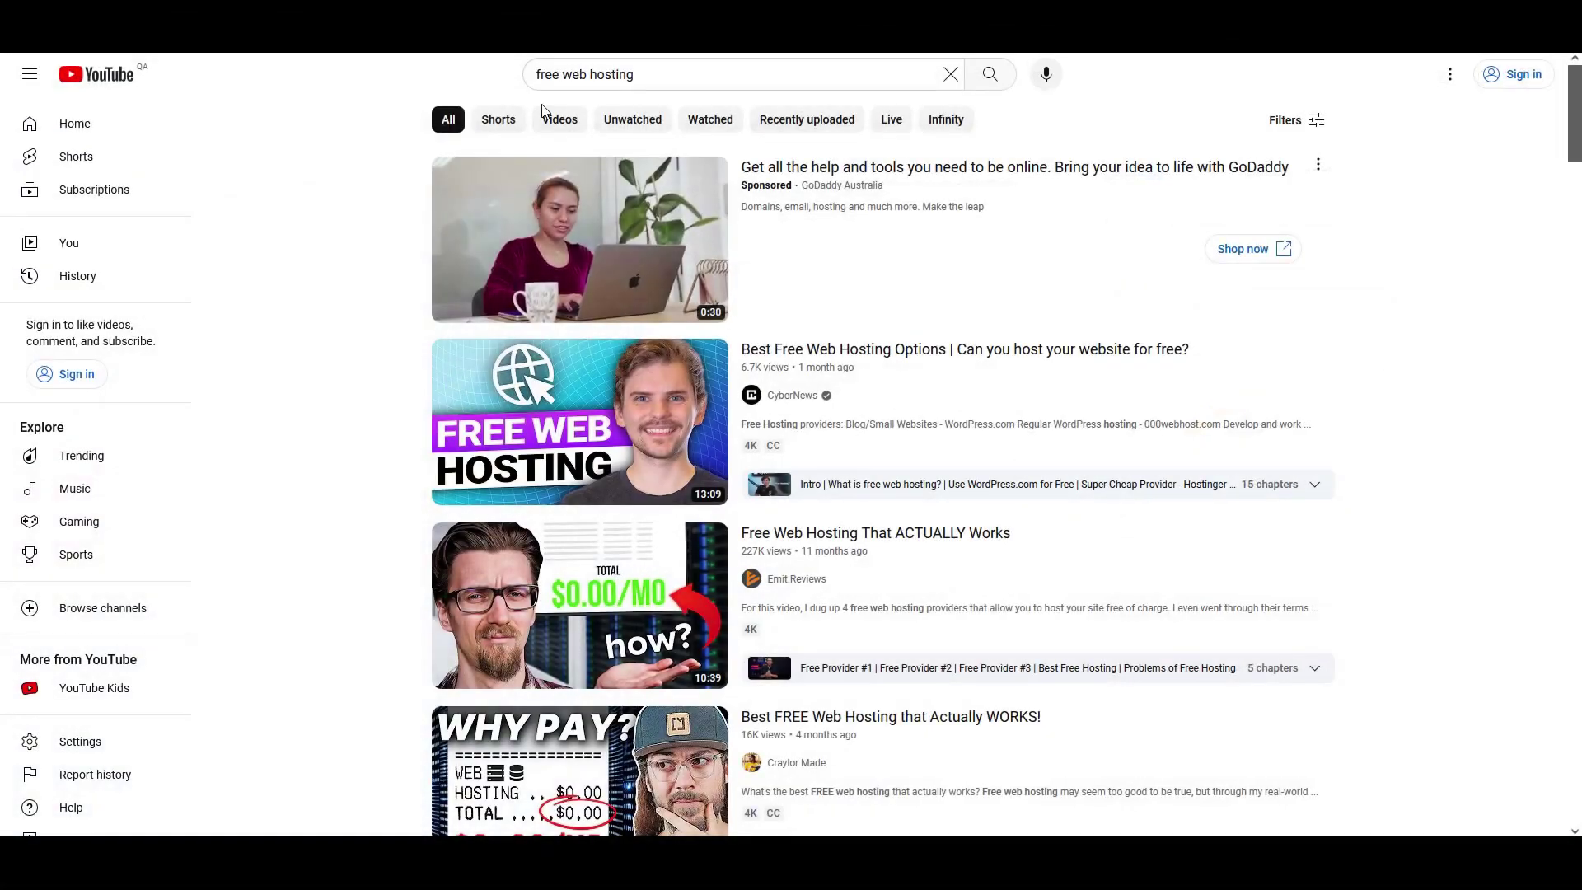
Scroll through the current YouTube results for the free web hosting query
{"action": "left_click", "coordinate": [663, 73]}
{"action": "key", "text": "ctrl+a"}
{"action": "left_click", "coordinate": [408, 139]}
{"action": "scroll", "coordinate": [1171, 412], "scroll_direction": "down", "scroll_amount": 8}
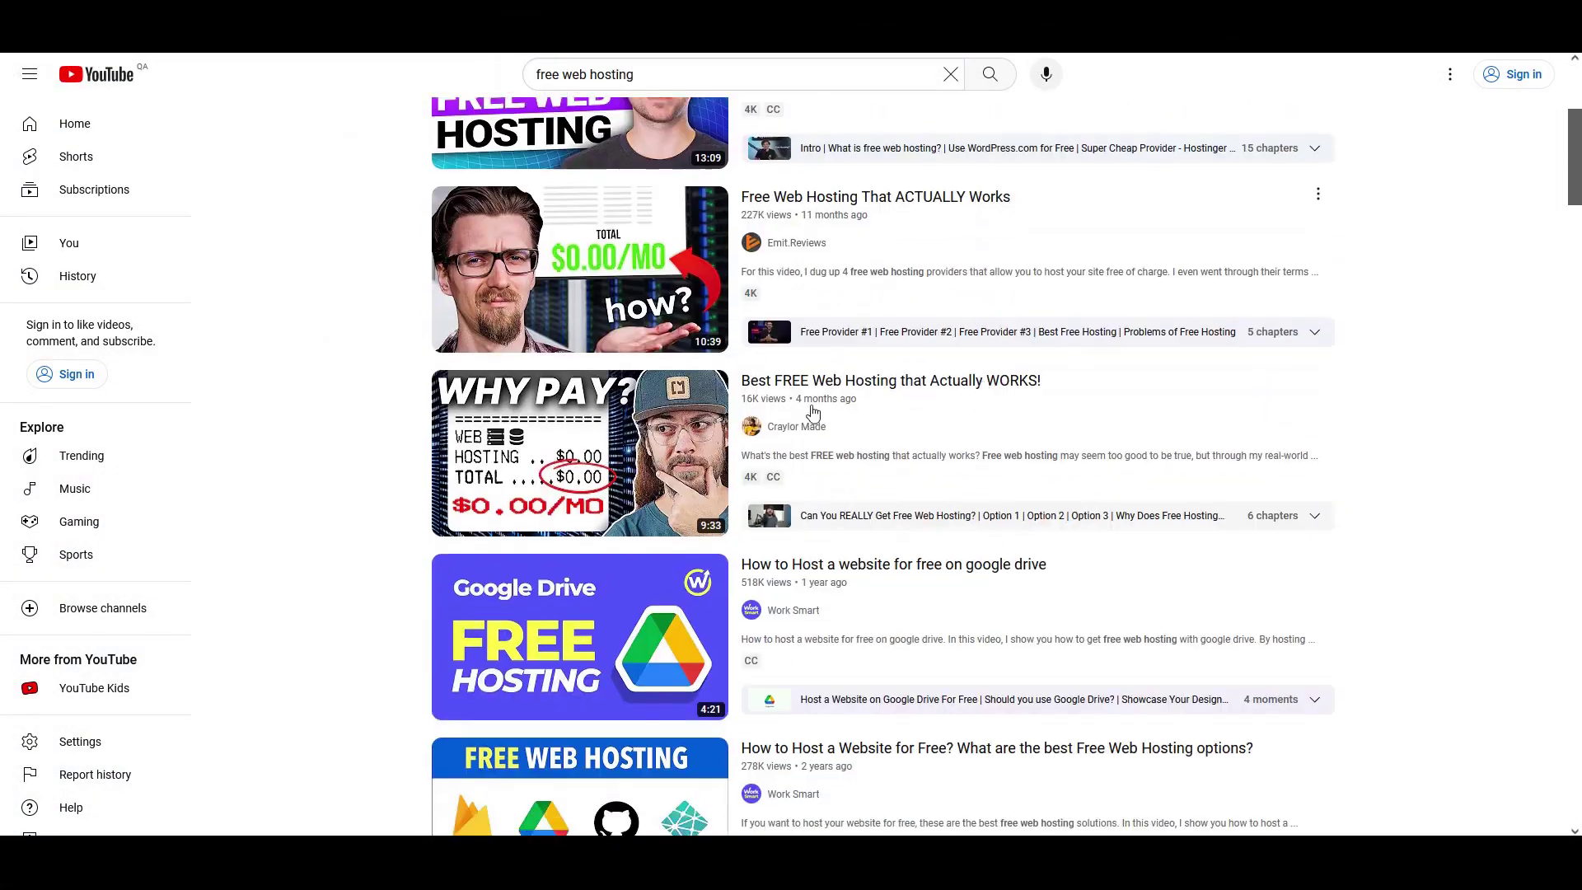
{"action": "scroll", "coordinate": [760, 417], "scroll_direction": "down", "scroll_amount": 8}
{"action": "scroll", "coordinate": [760, 417], "scroll_direction": "up", "scroll_amount": 18}
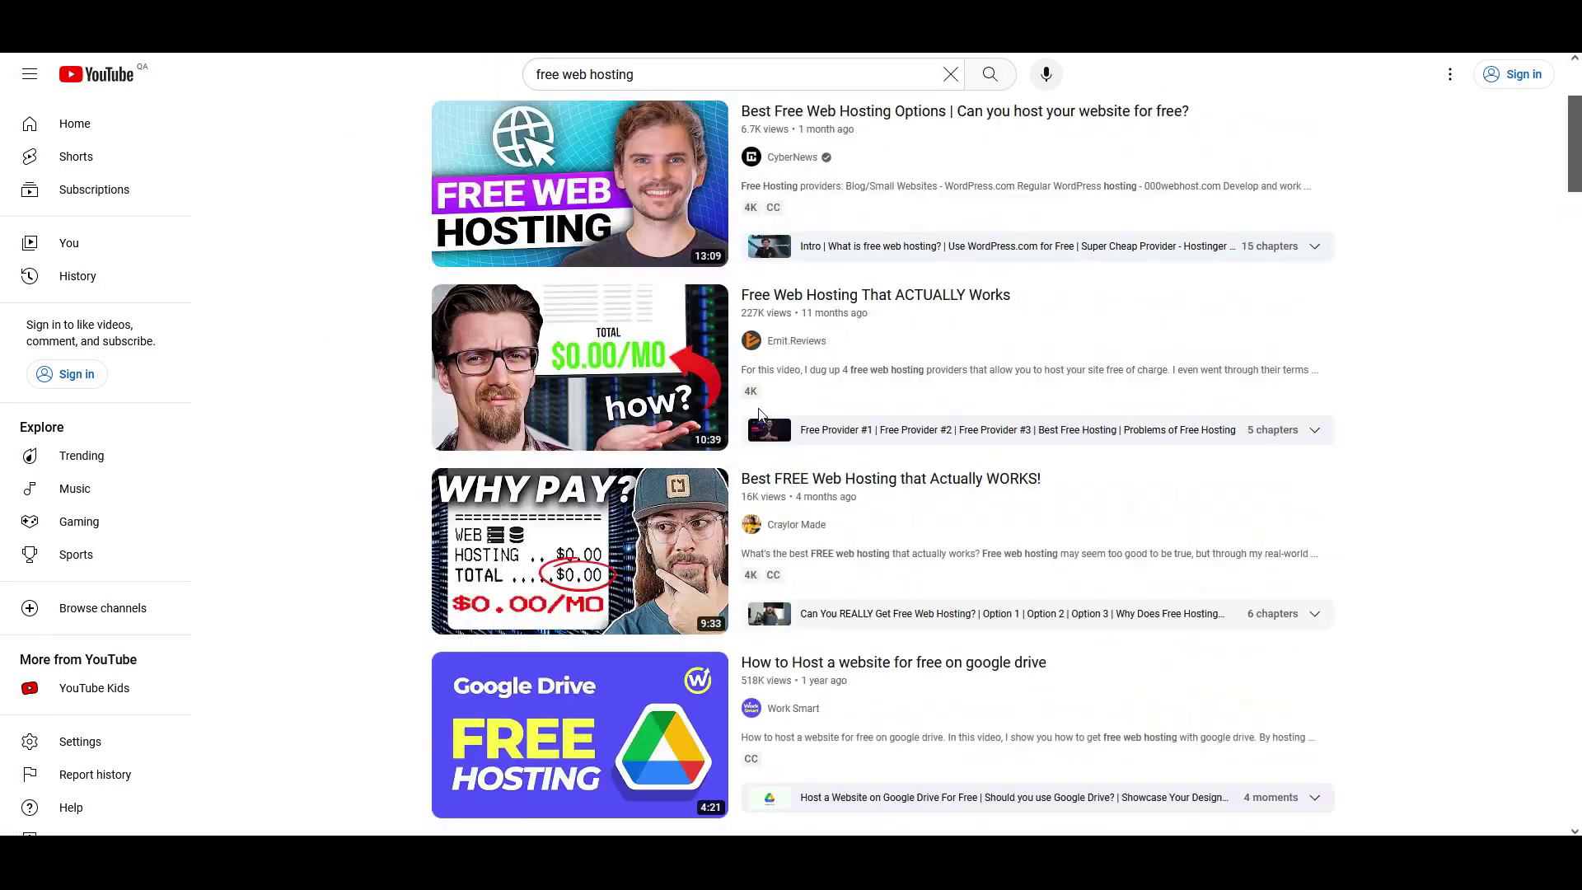
Search YouTube for 'how to get web hosting' and check the results
{"action": "left_click", "coordinate": [663, 73]}
{"action": "key", "text": "ctrl+a"}
{"action": "type", "text": "how"}
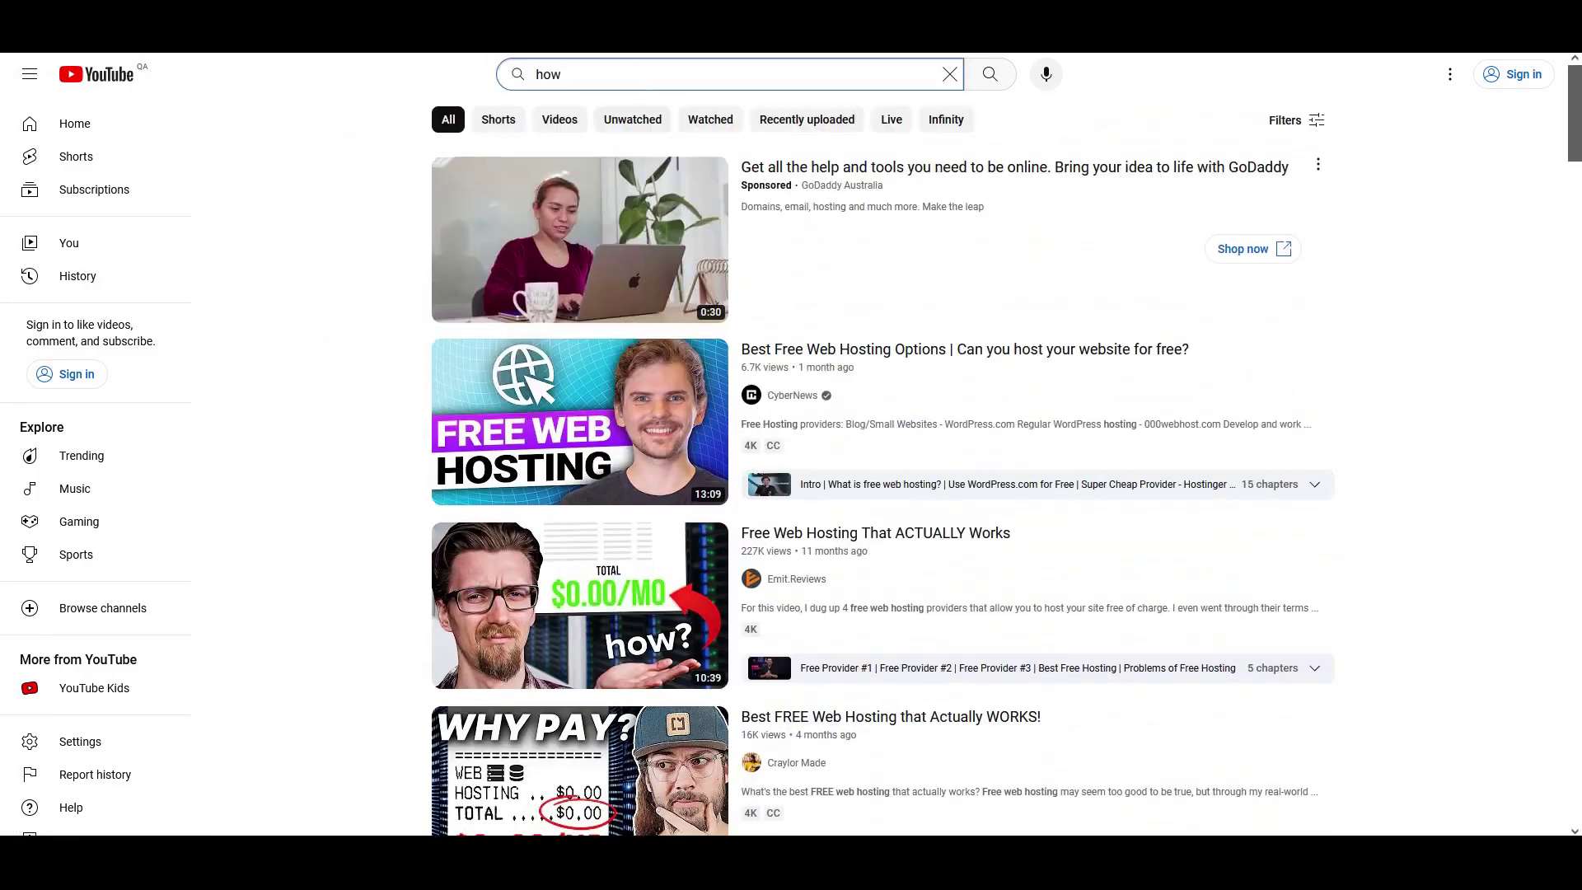
{"action": "type", "text": " to get web hosting"}
{"action": "key", "text": "Return"}
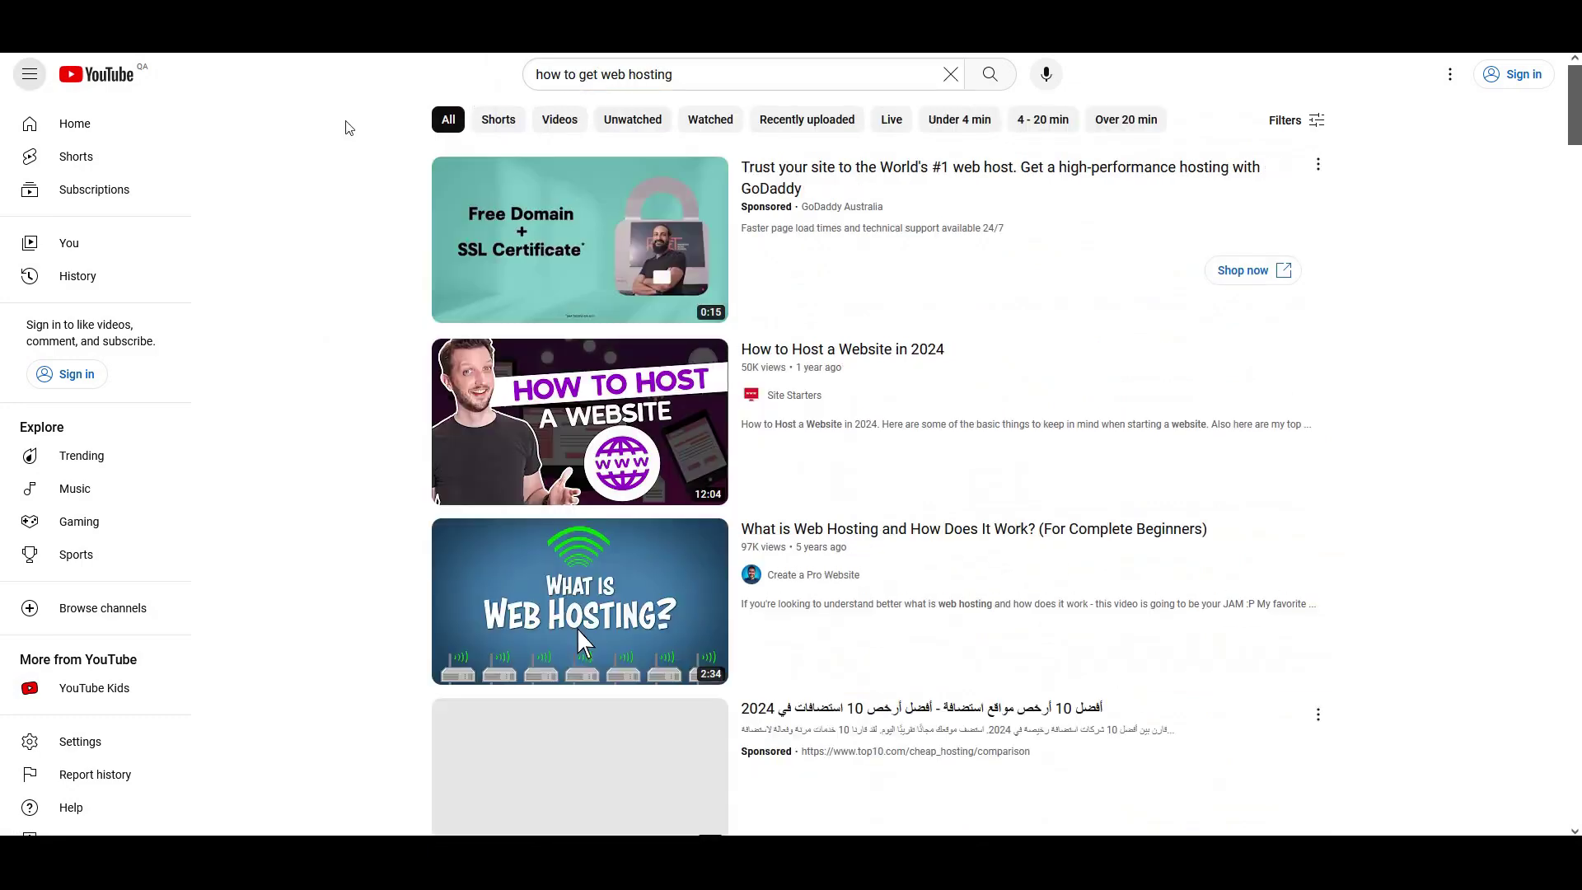
{"action": "scroll", "coordinate": [1324, 239], "scroll_direction": "down", "scroll_amount": 10}
{"action": "scroll", "coordinate": [943, 297], "scroll_direction": "up", "scroll_amount": 10}
Search YouTube for 'how to buy web hosting' and scroll through the results
{"action": "left_click", "coordinate": [701, 74]}
{"action": "key", "text": "ctrl+a"}
{"action": "type", "text": "how"}
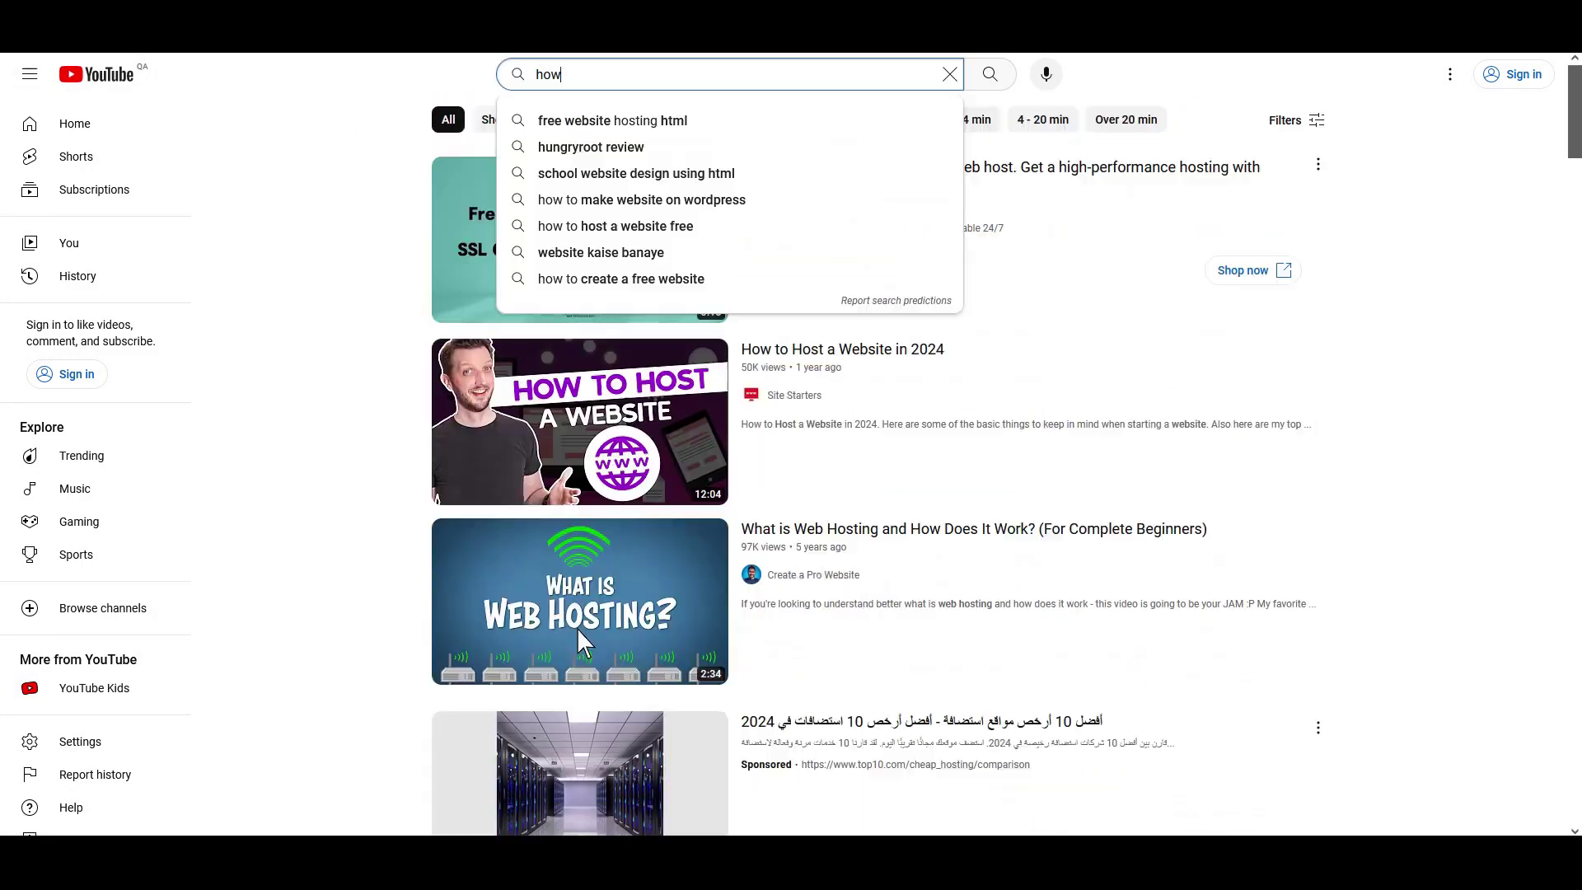
{"action": "type", "text": " to buy web hosting"}
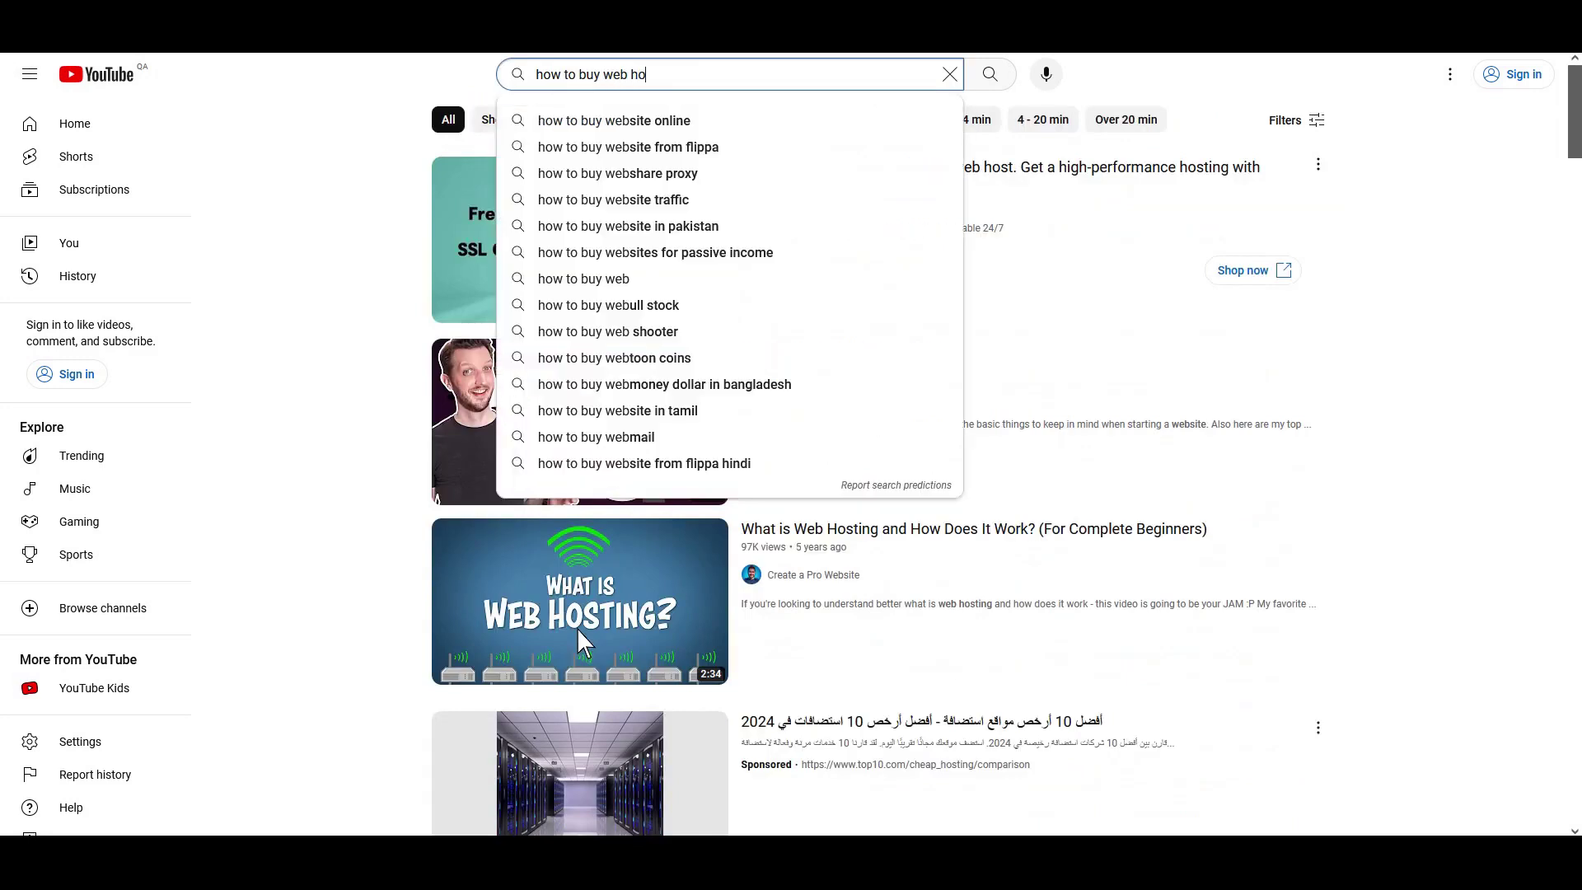
{"action": "key", "text": "Return"}
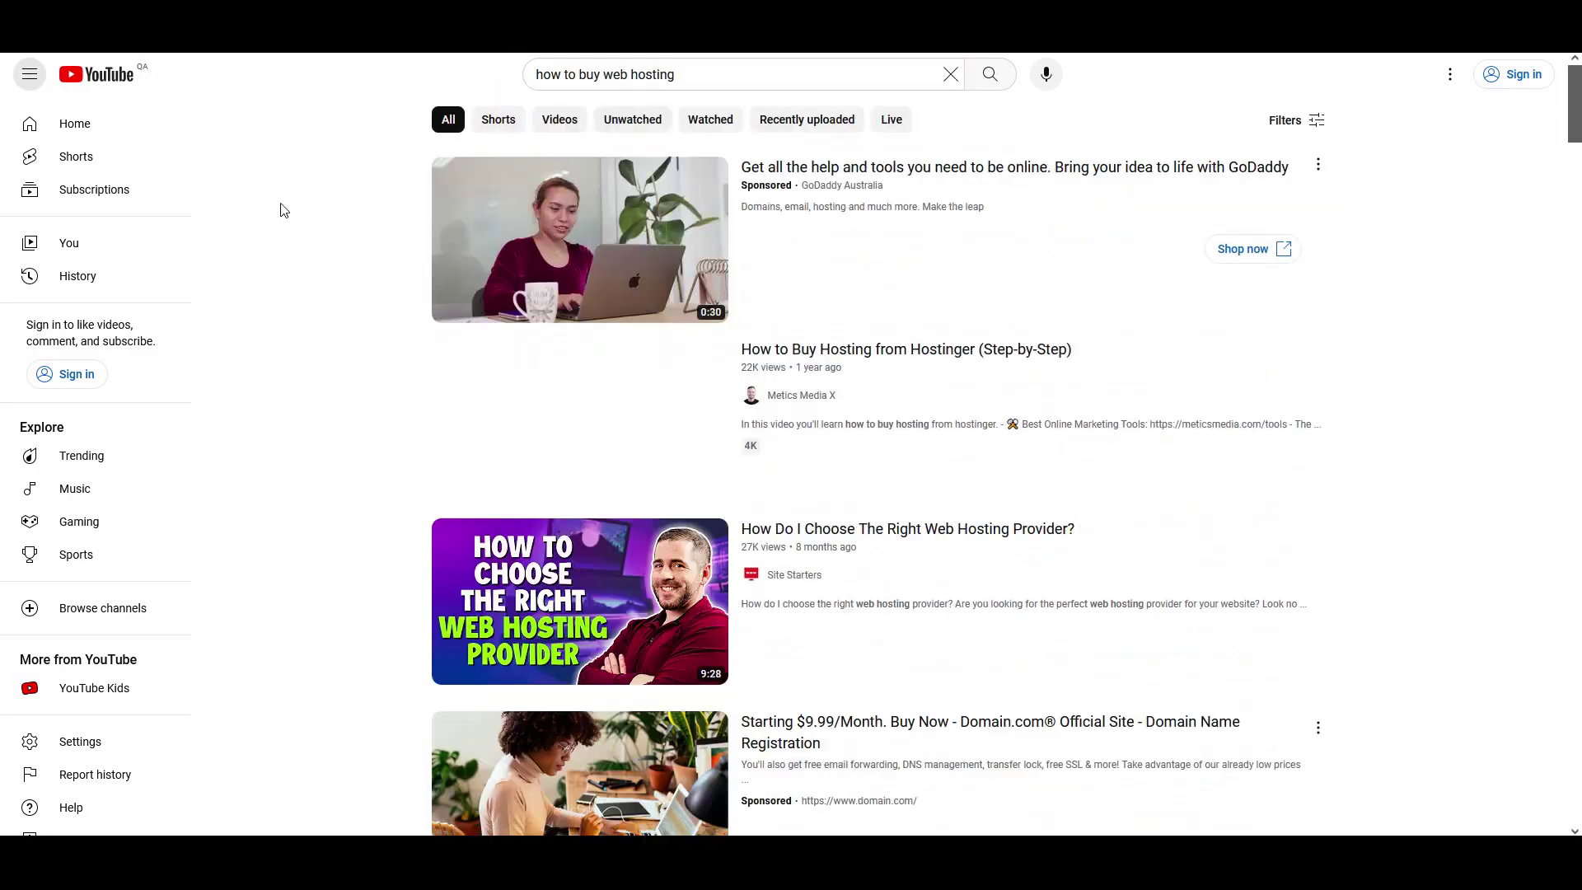
{"action": "scroll", "coordinate": [320, 221], "scroll_direction": "down", "scroll_amount": 5}
{"action": "scroll", "coordinate": [320, 220], "scroll_direction": "down", "scroll_amount": 20}
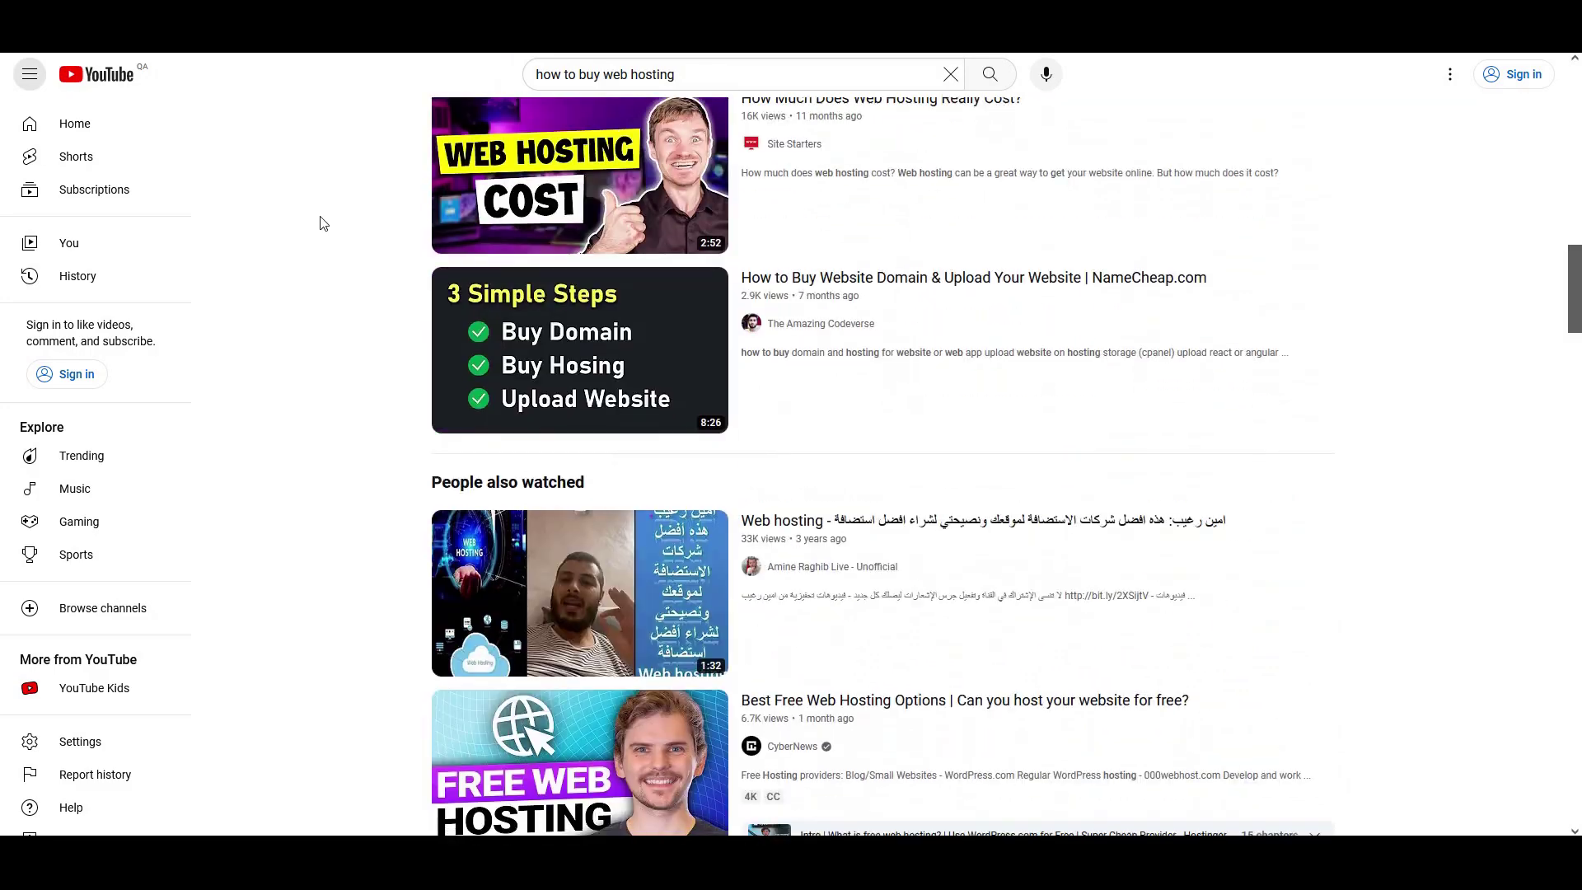
{"action": "scroll", "coordinate": [322, 224], "scroll_direction": "down", "scroll_amount": 2}
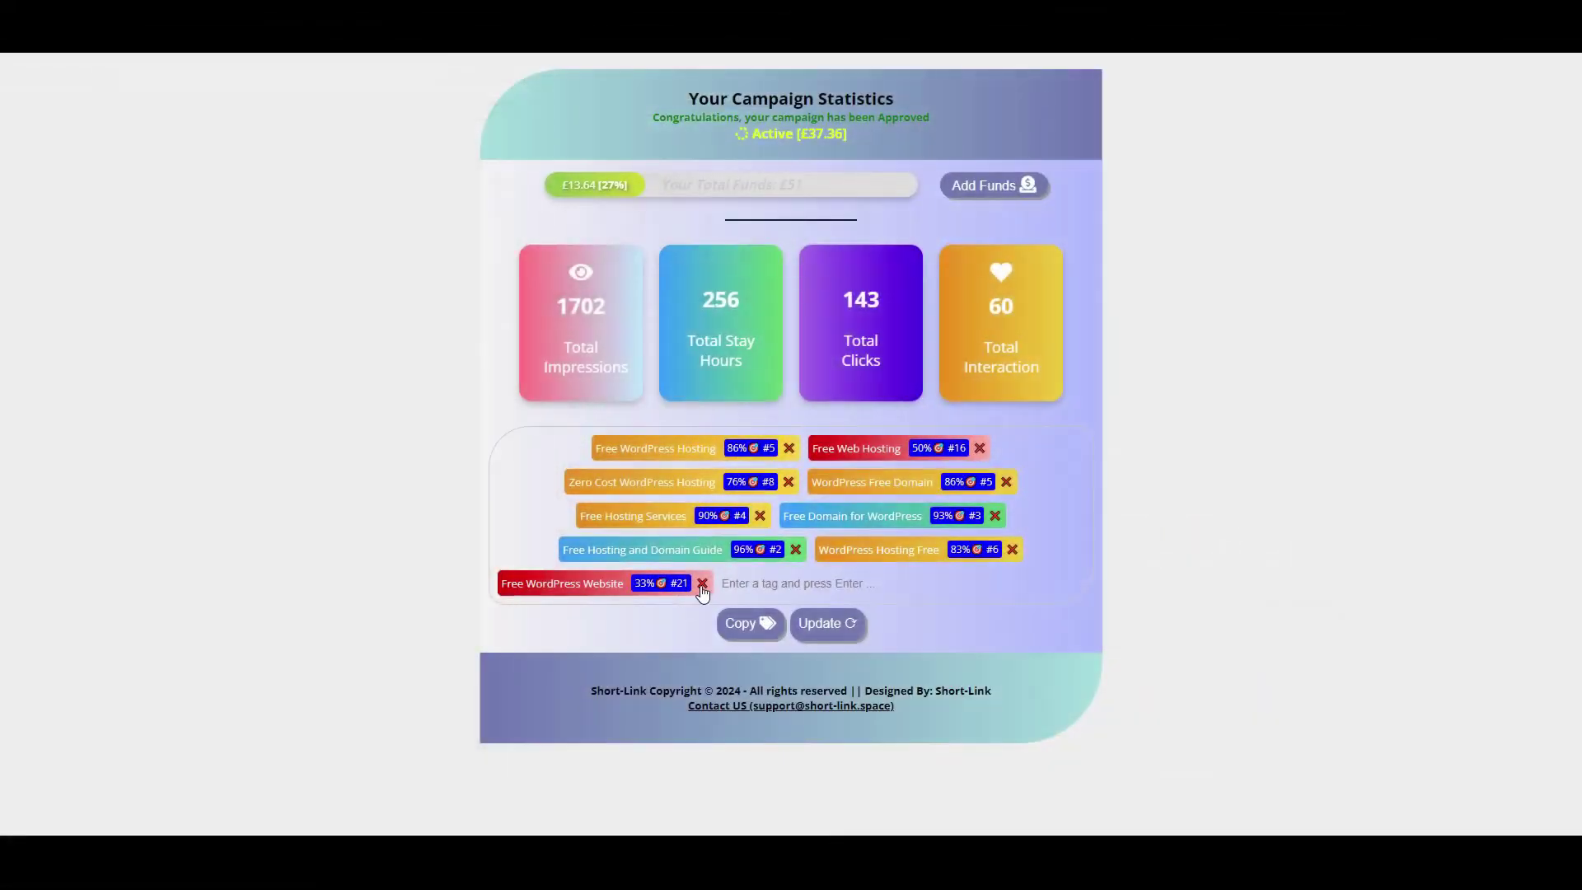
Remove all nine old keyword tags, from Free Hosting Services to Free Web Hosting
{"action": "left_click", "coordinate": [701, 582]}
{"action": "left_click", "coordinate": [787, 549]}
{"action": "left_click", "coordinate": [760, 516]}
{"action": "left_click", "coordinate": [787, 482]}
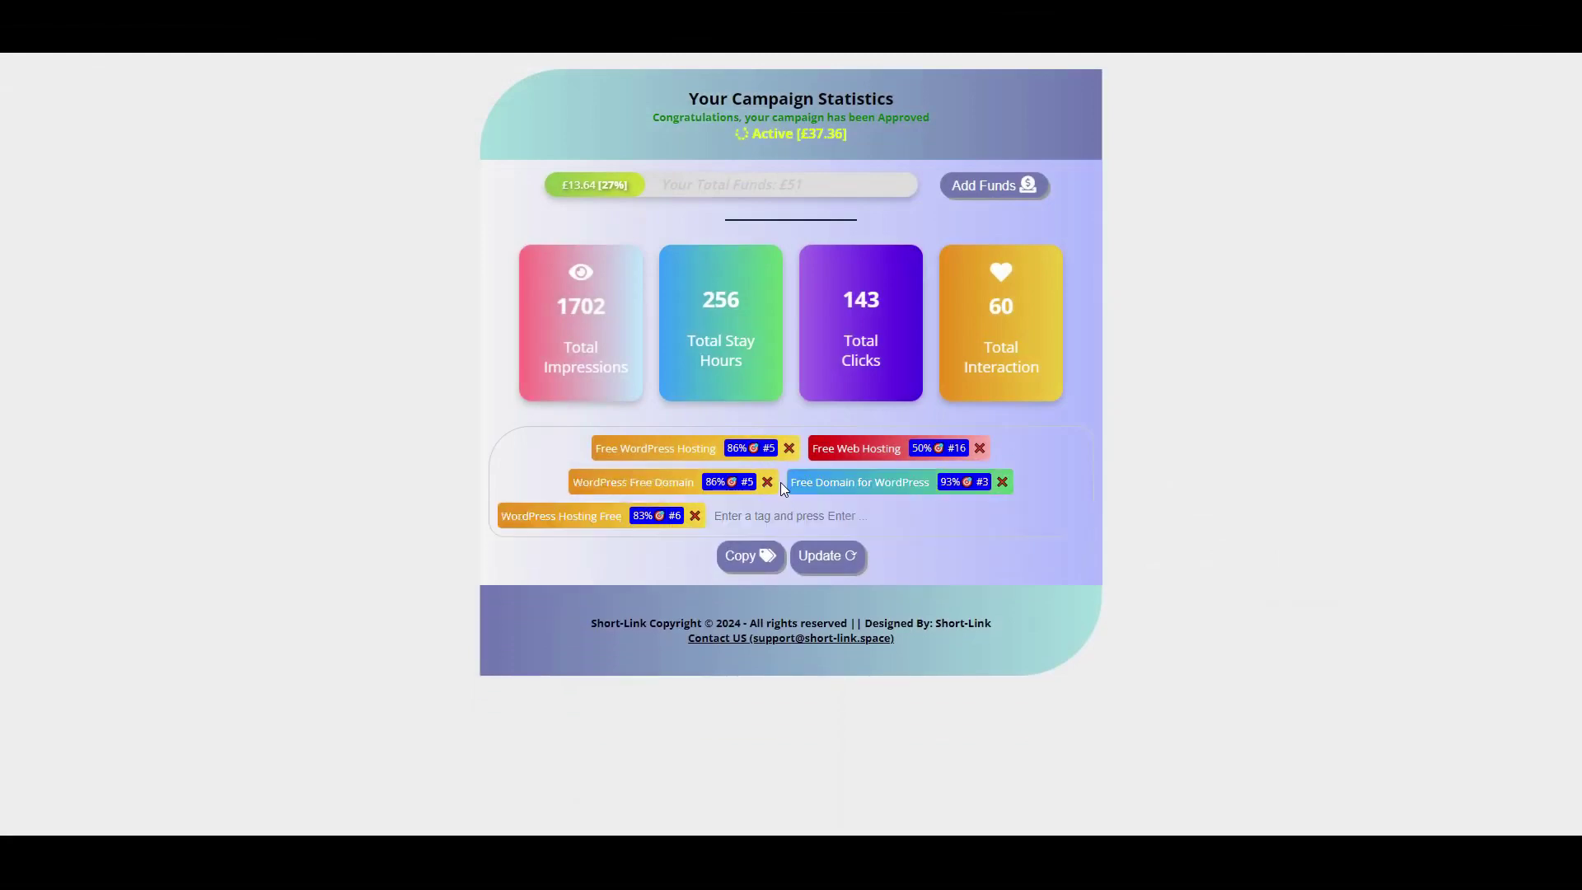
{"action": "left_click", "coordinate": [779, 482]}
{"action": "left_click", "coordinate": [787, 482]}
{"action": "left_click", "coordinate": [694, 482]}
{"action": "left_click", "coordinate": [695, 450]}
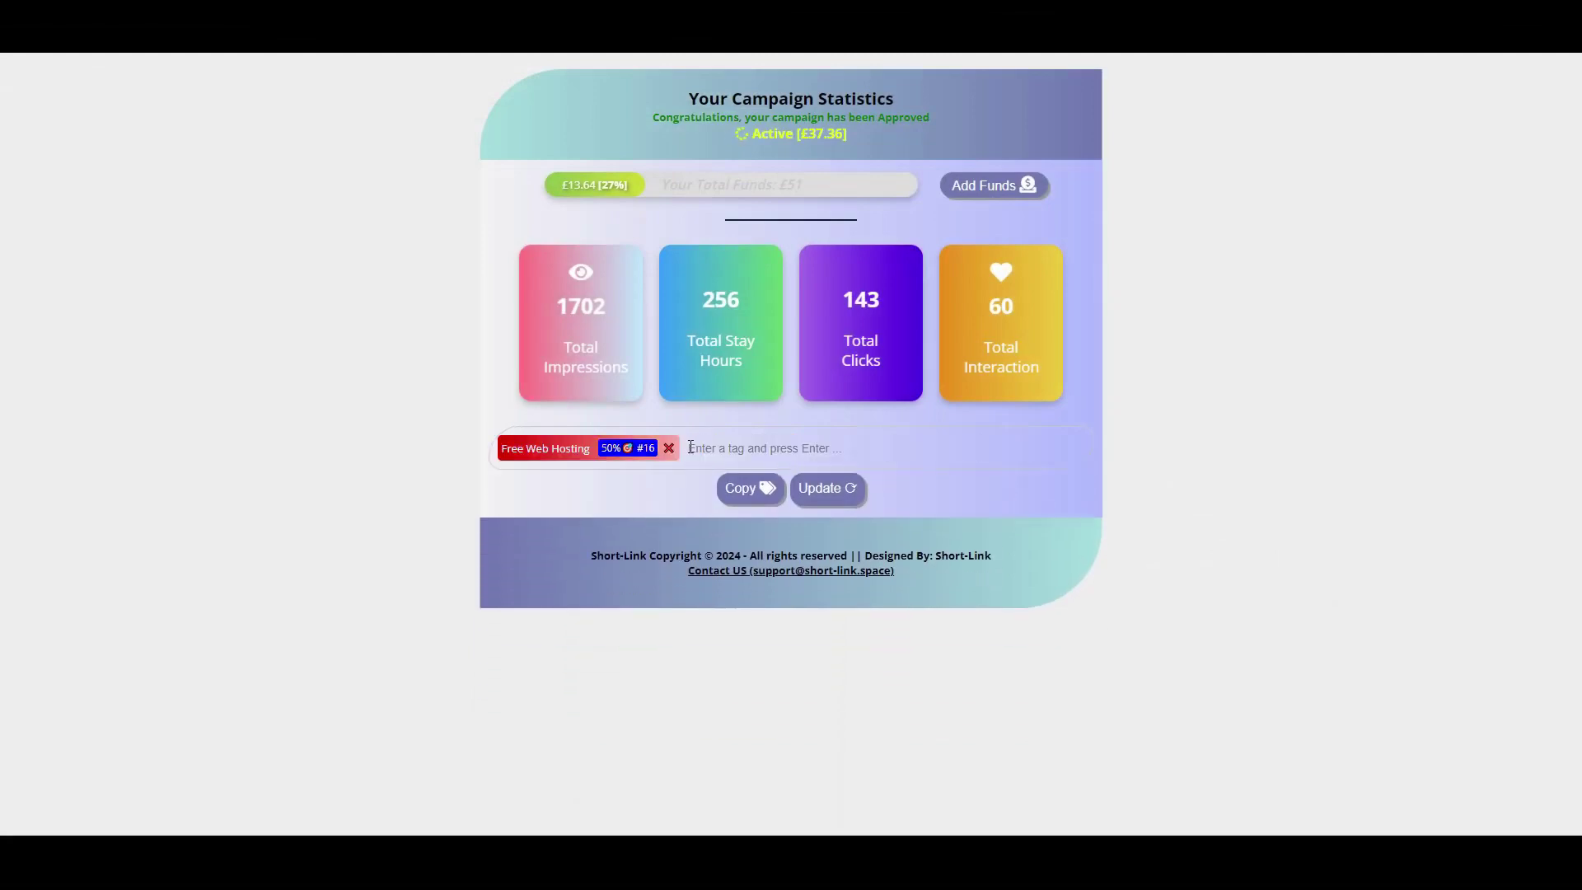
{"action": "left_click", "coordinate": [669, 449]}
Paste in the three new hosting keywords, then remove the 'free web hosting' tag
{"action": "right_click", "coordinate": [567, 443]}
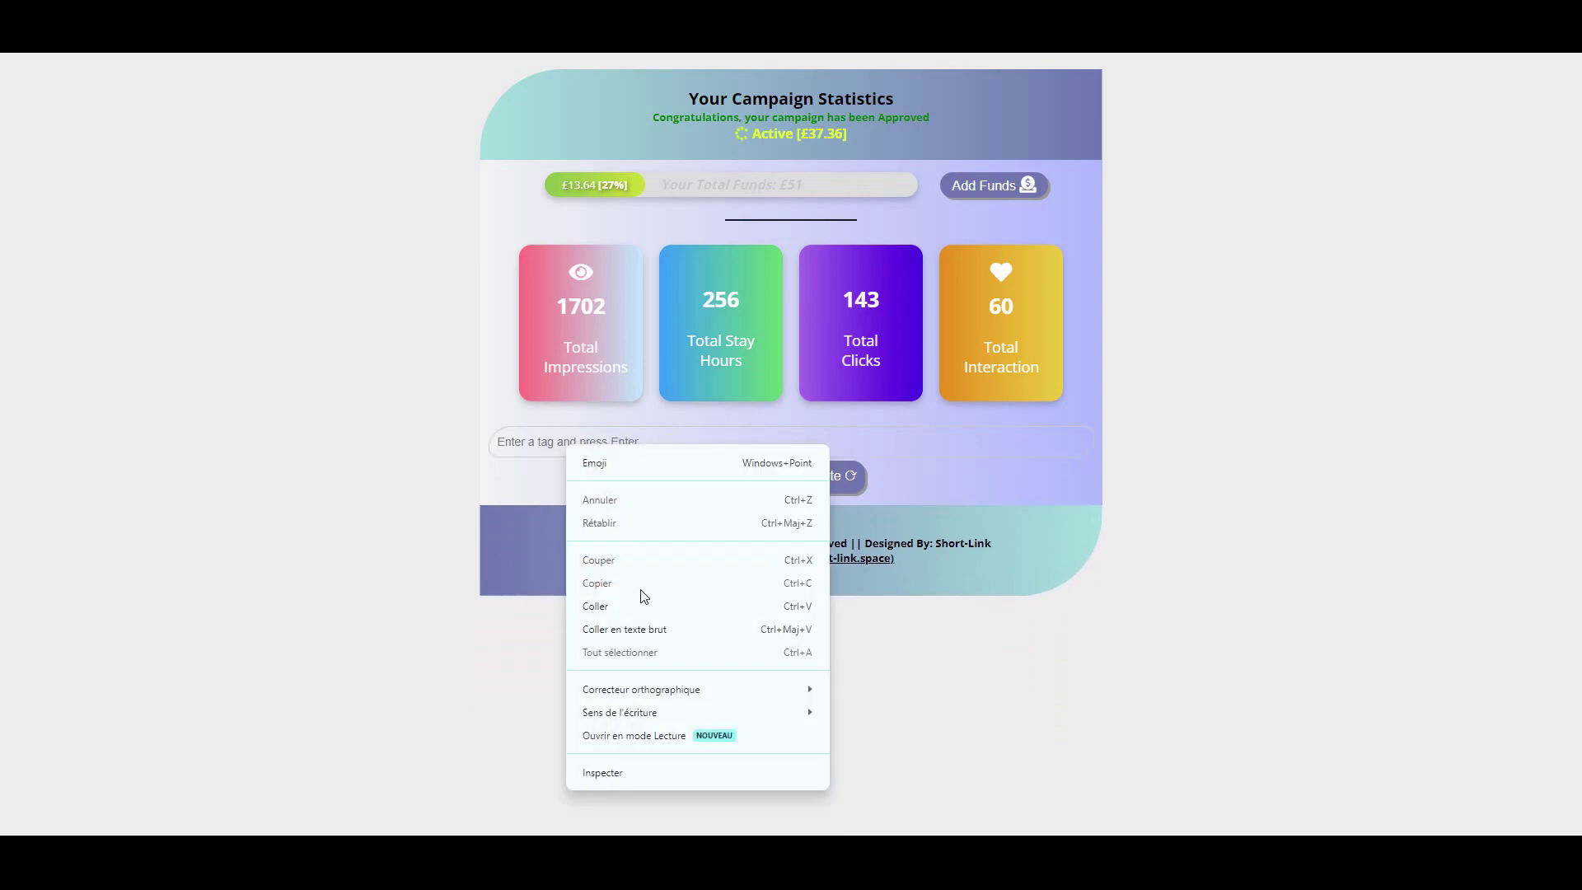
{"action": "left_click", "coordinate": [638, 606]}
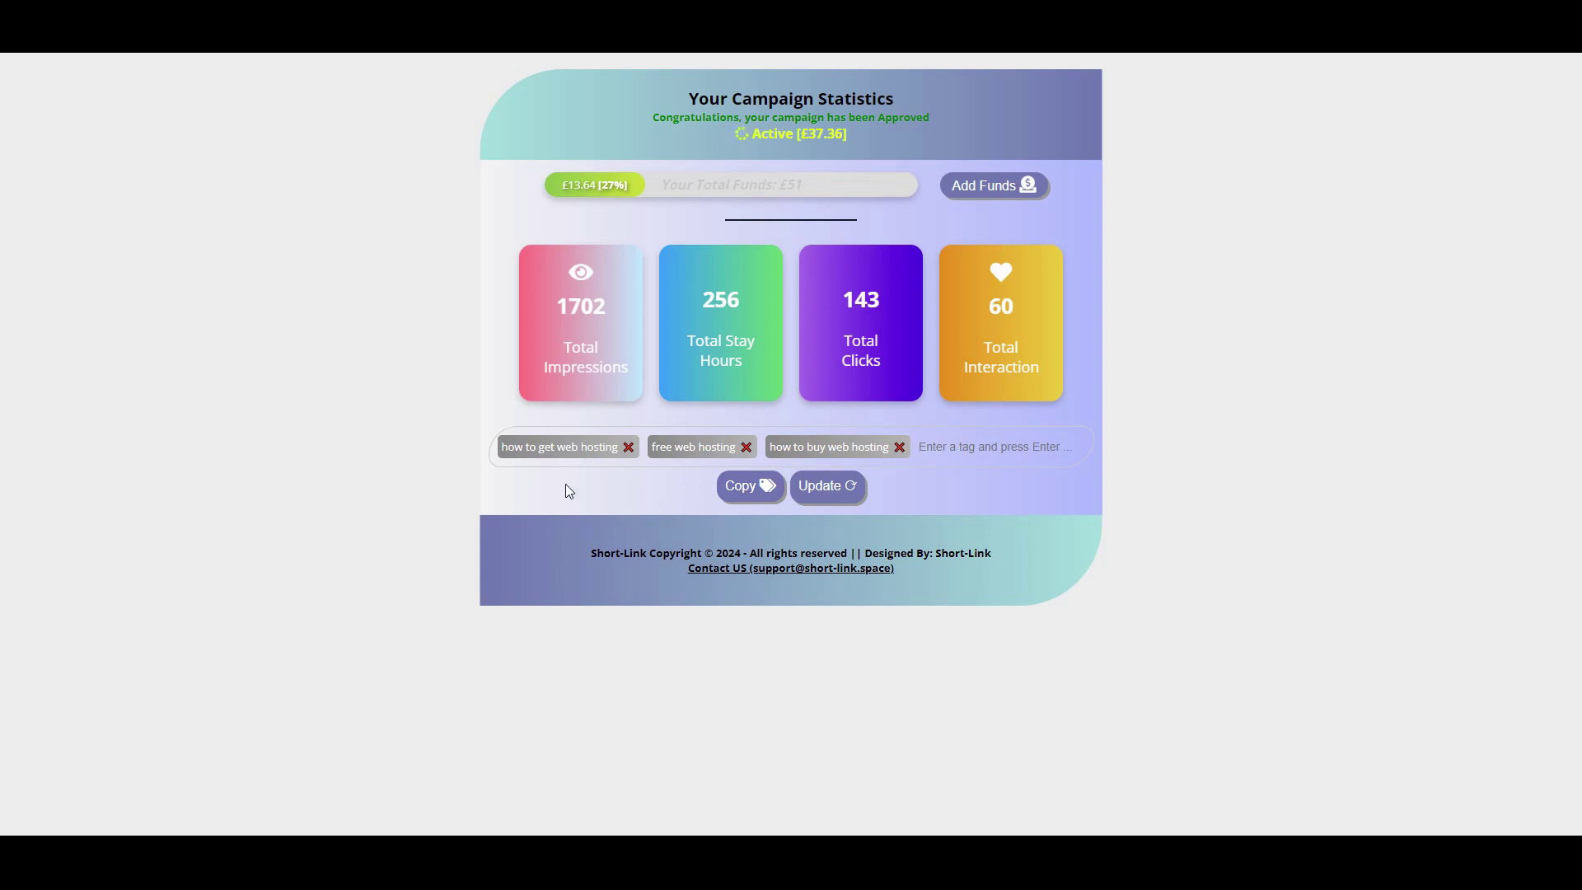
{"action": "left_click", "coordinate": [745, 446]}
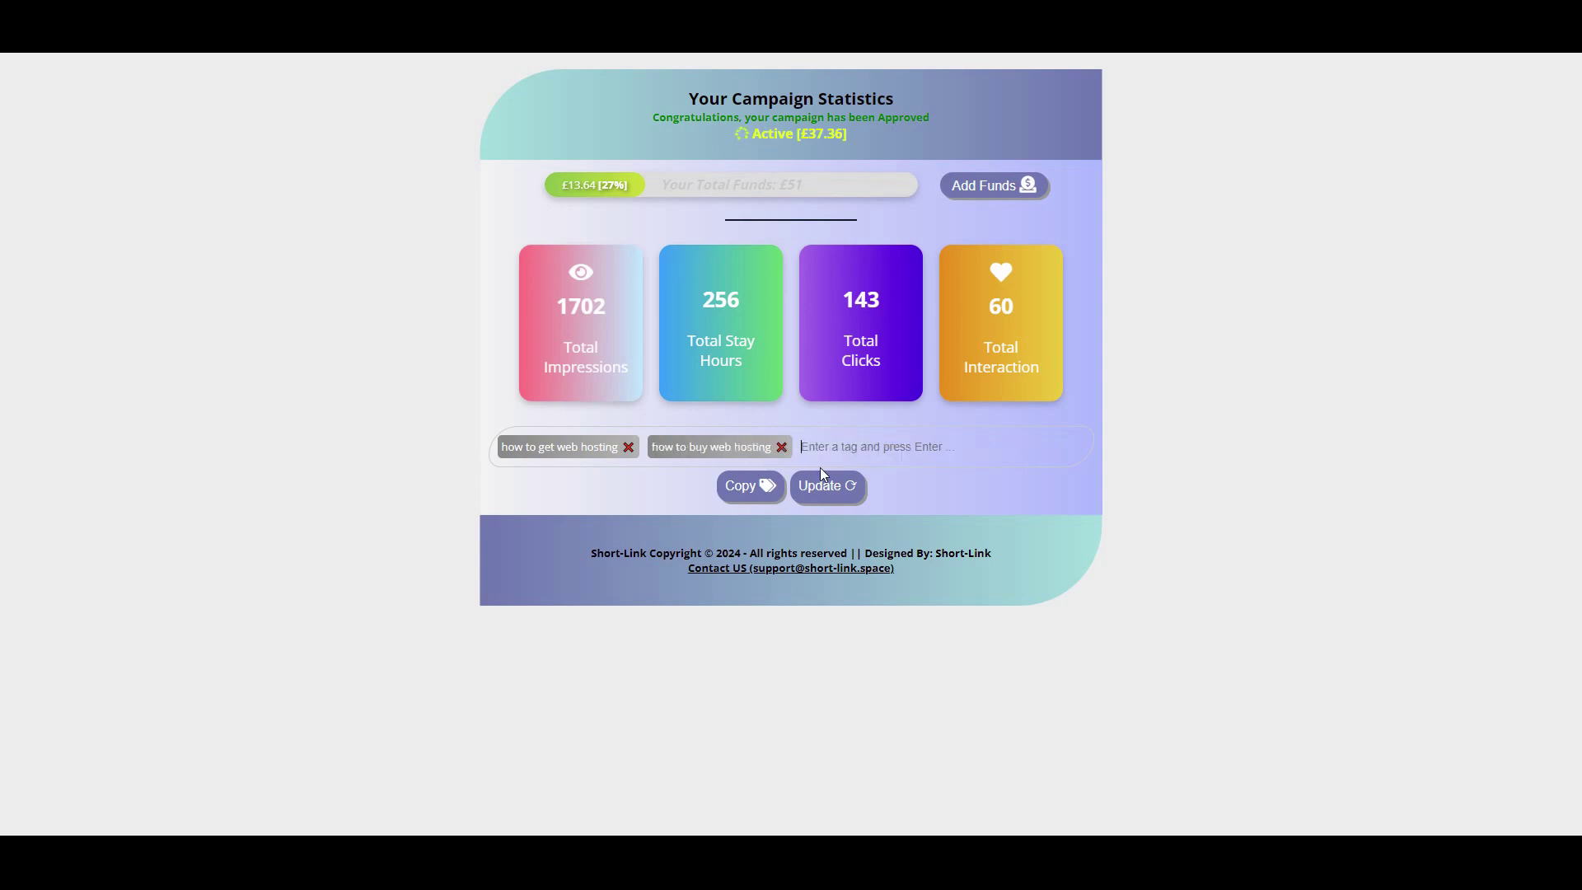
Add 'free web hosting - WP Wiki' and replace 'how to get web hosting' with 'how to get web hosting for my website'
{"action": "right_click", "coordinate": [813, 446]}
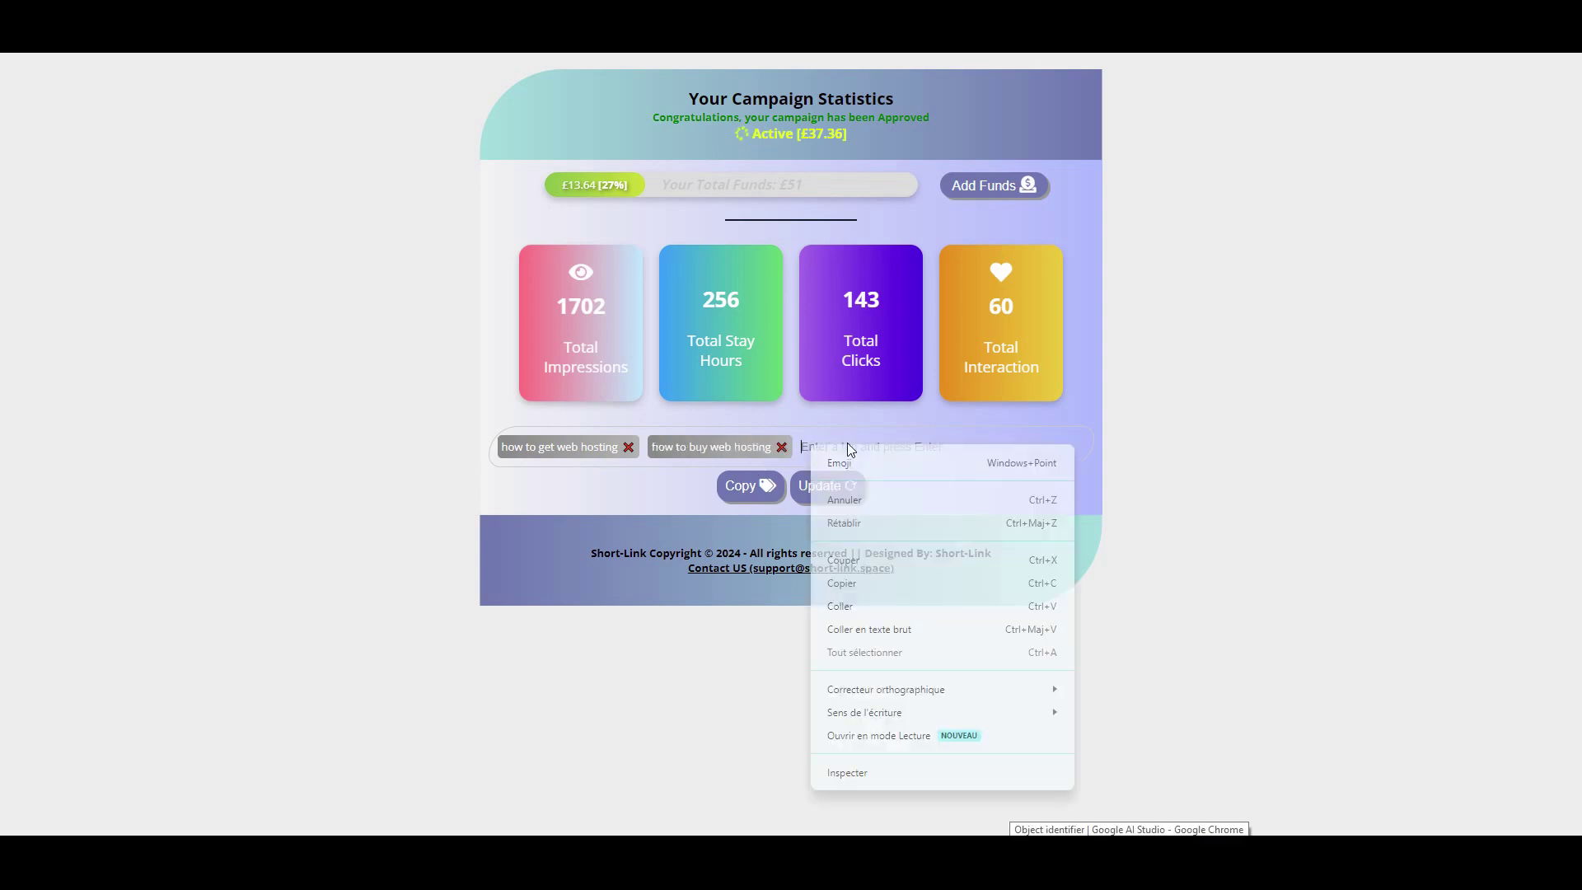
{"action": "left_click", "coordinate": [859, 610]}
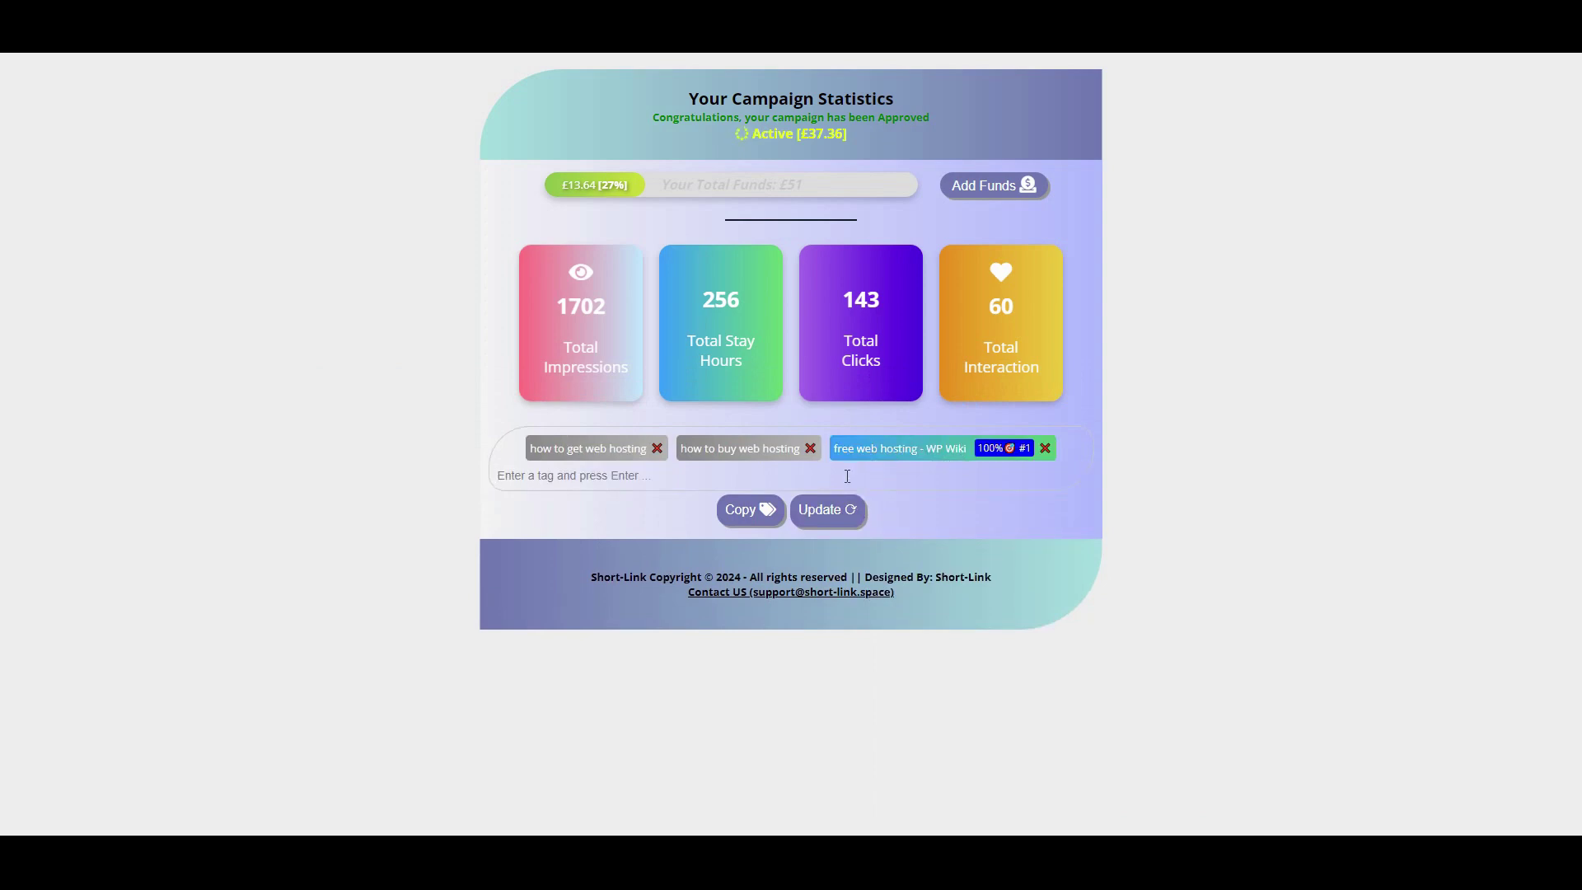
{"action": "left_click", "coordinate": [657, 447]}
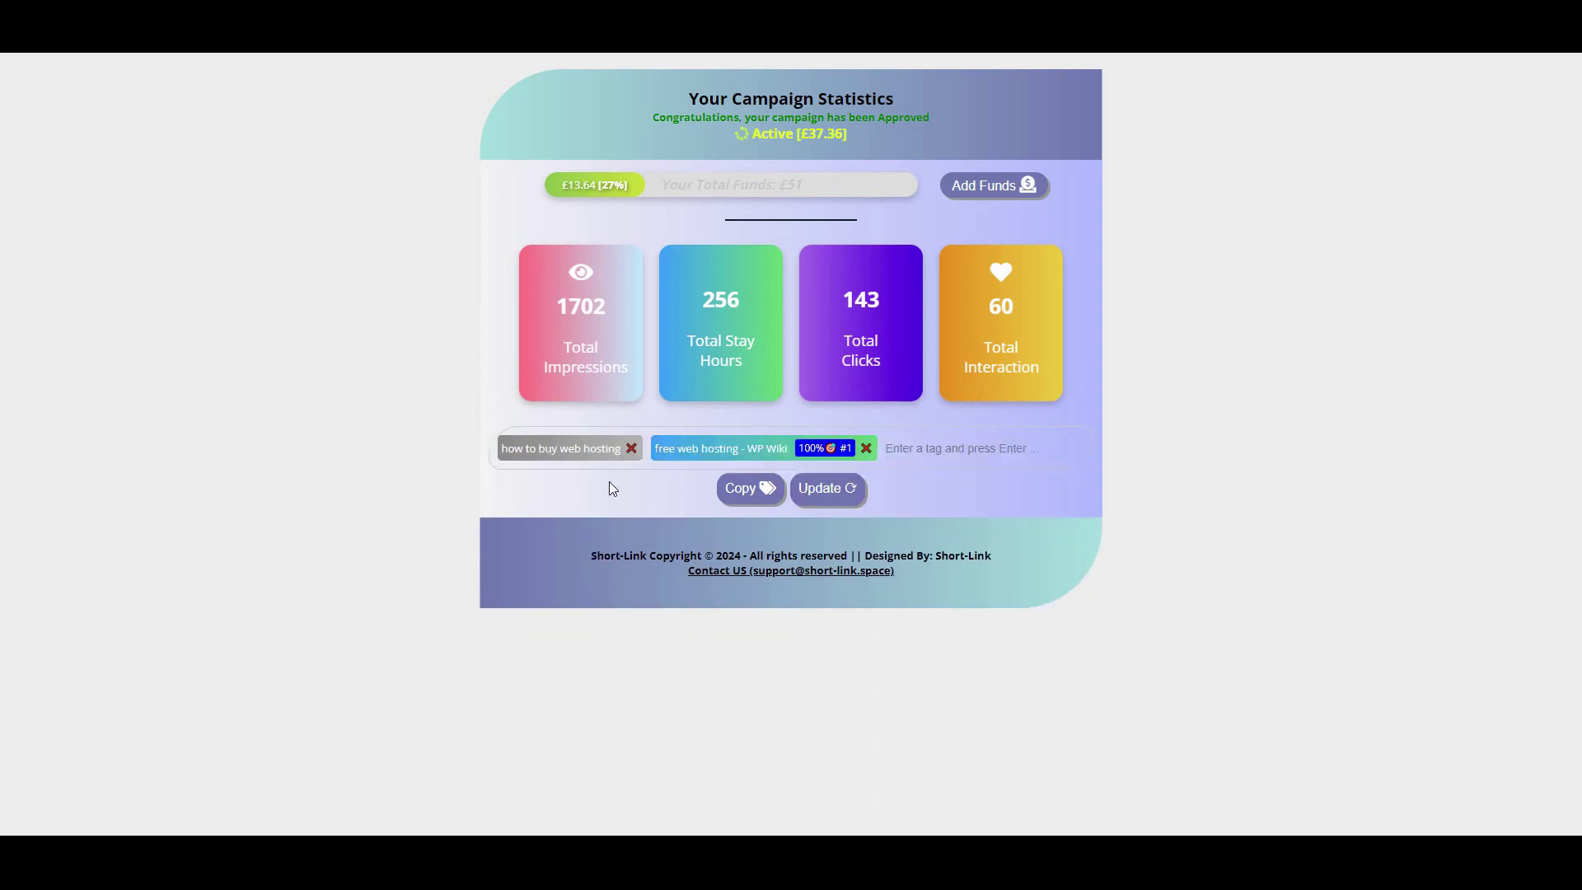
{"action": "right_click", "coordinate": [905, 445]}
{"action": "left_click", "coordinate": [936, 606]}
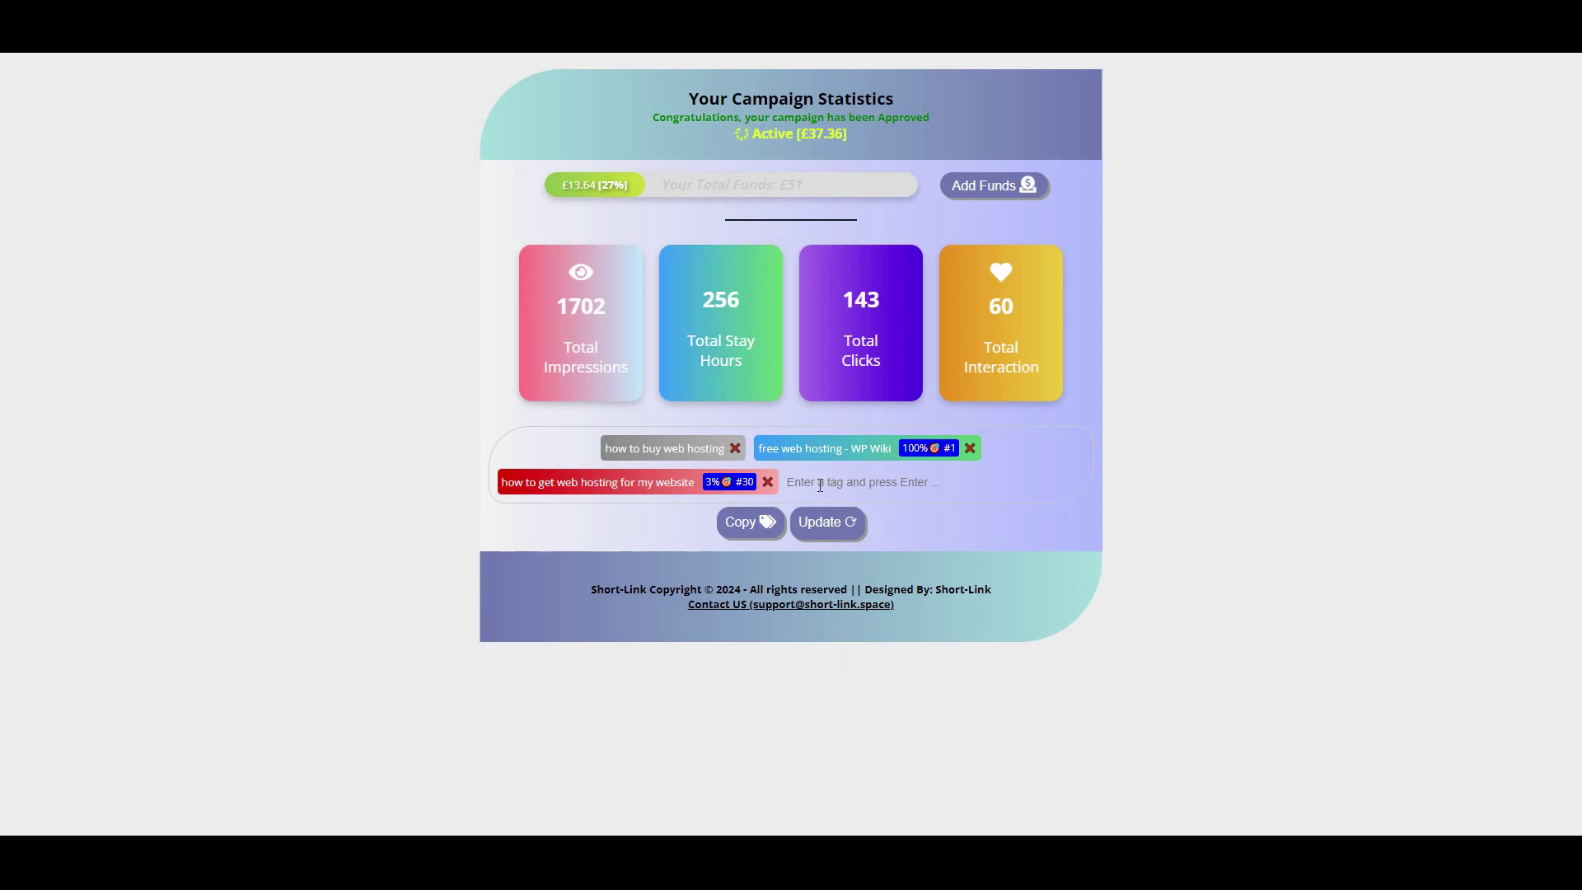
Replace 'how to buy web hosting' with 'how to buy web hosting with free wordpress' and reload the stats
{"action": "left_click", "coordinate": [735, 449]}
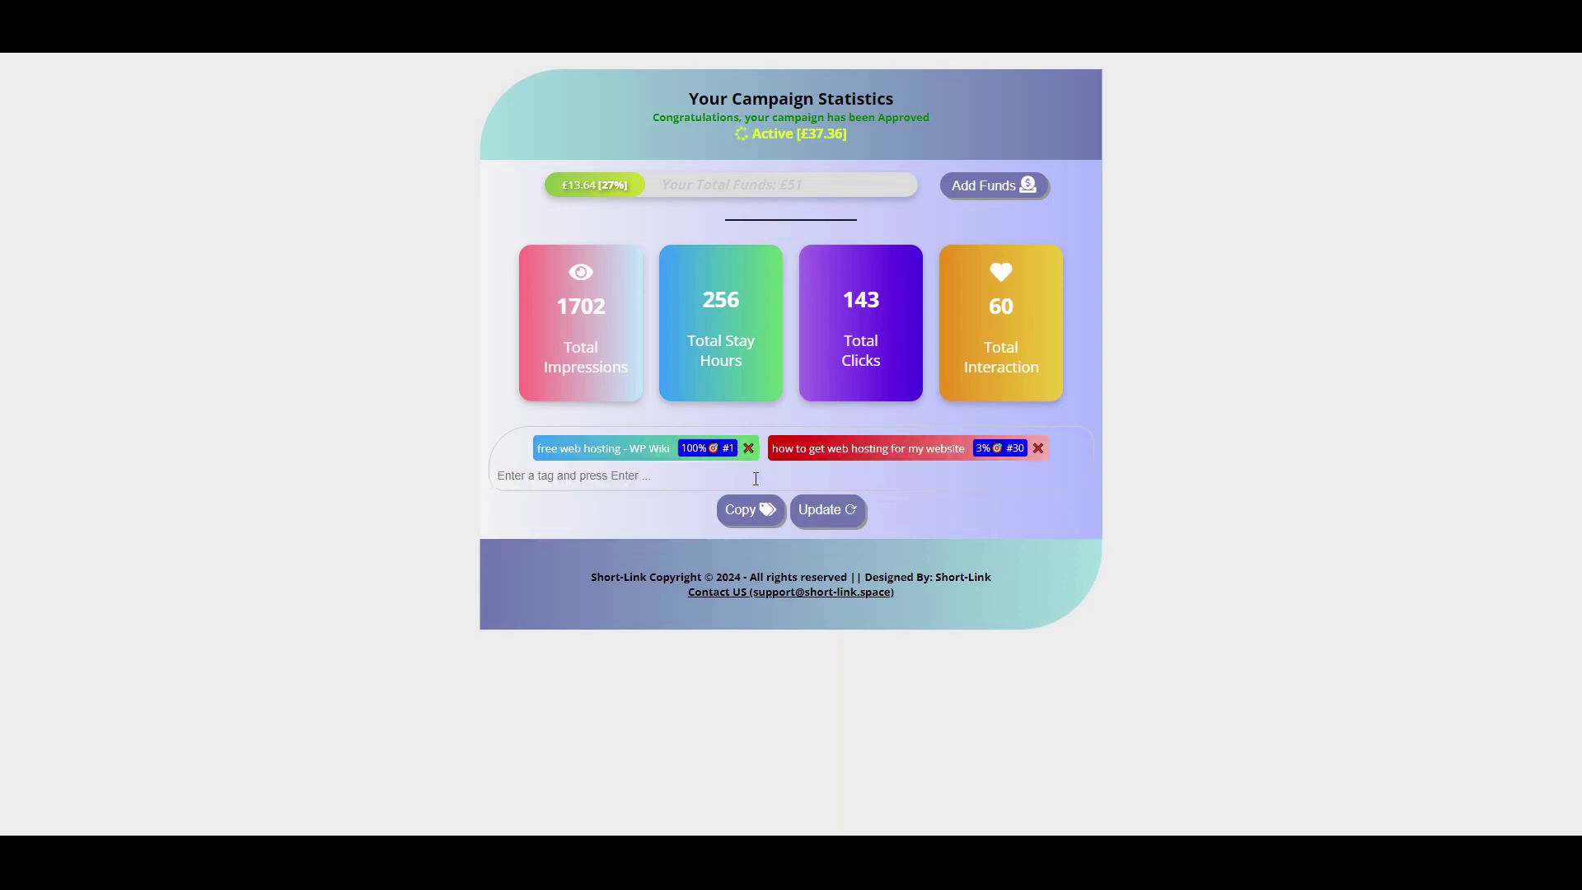
{"action": "right_click", "coordinate": [745, 478]}
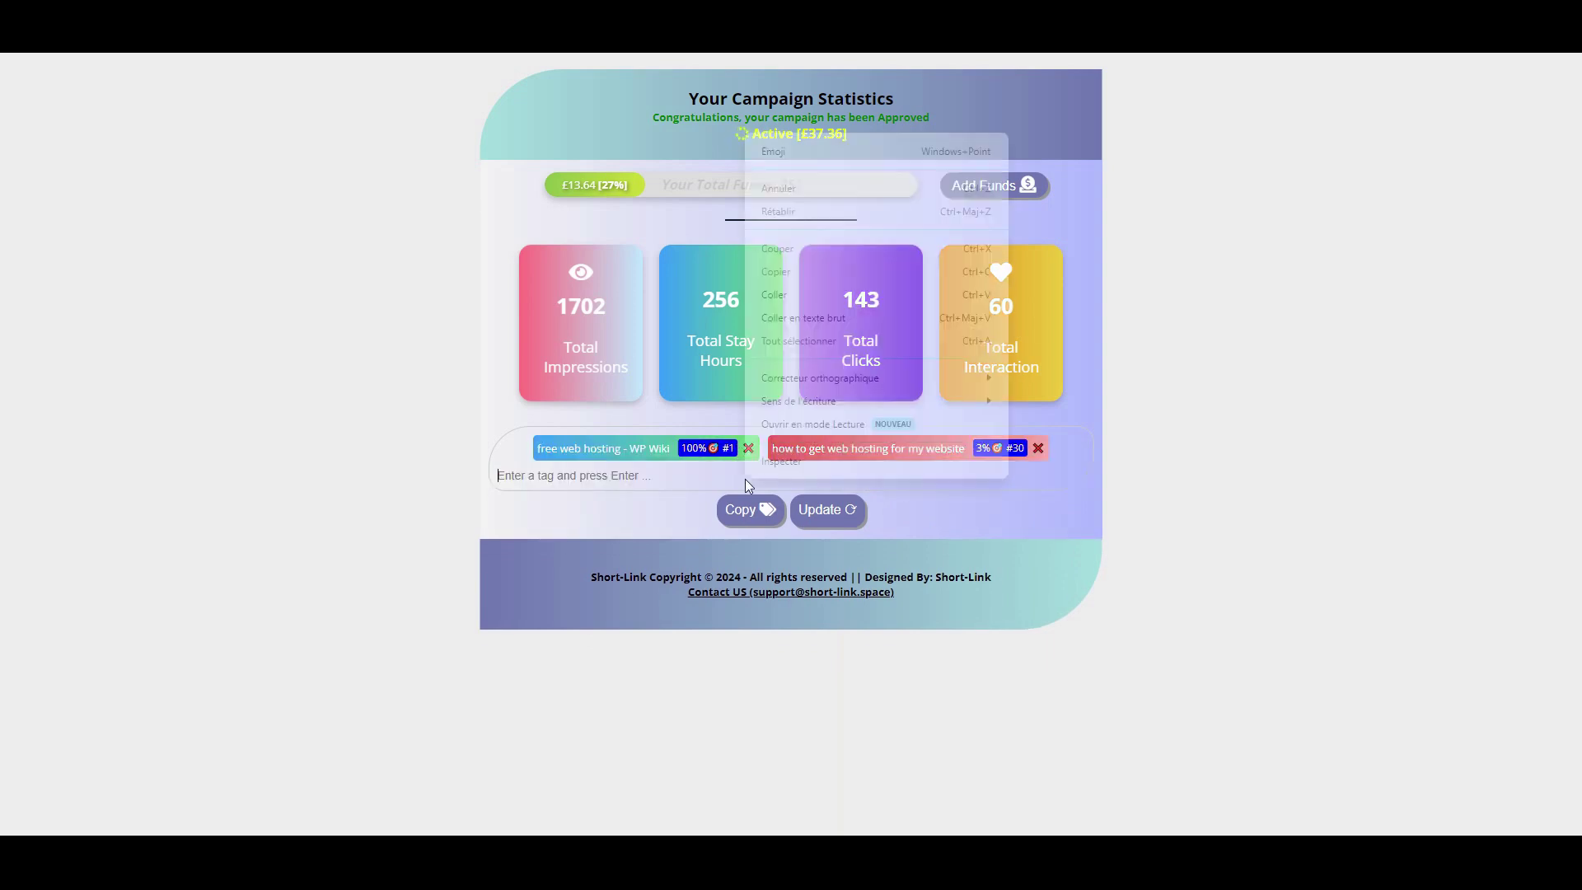
{"action": "left_click", "coordinate": [784, 295]}
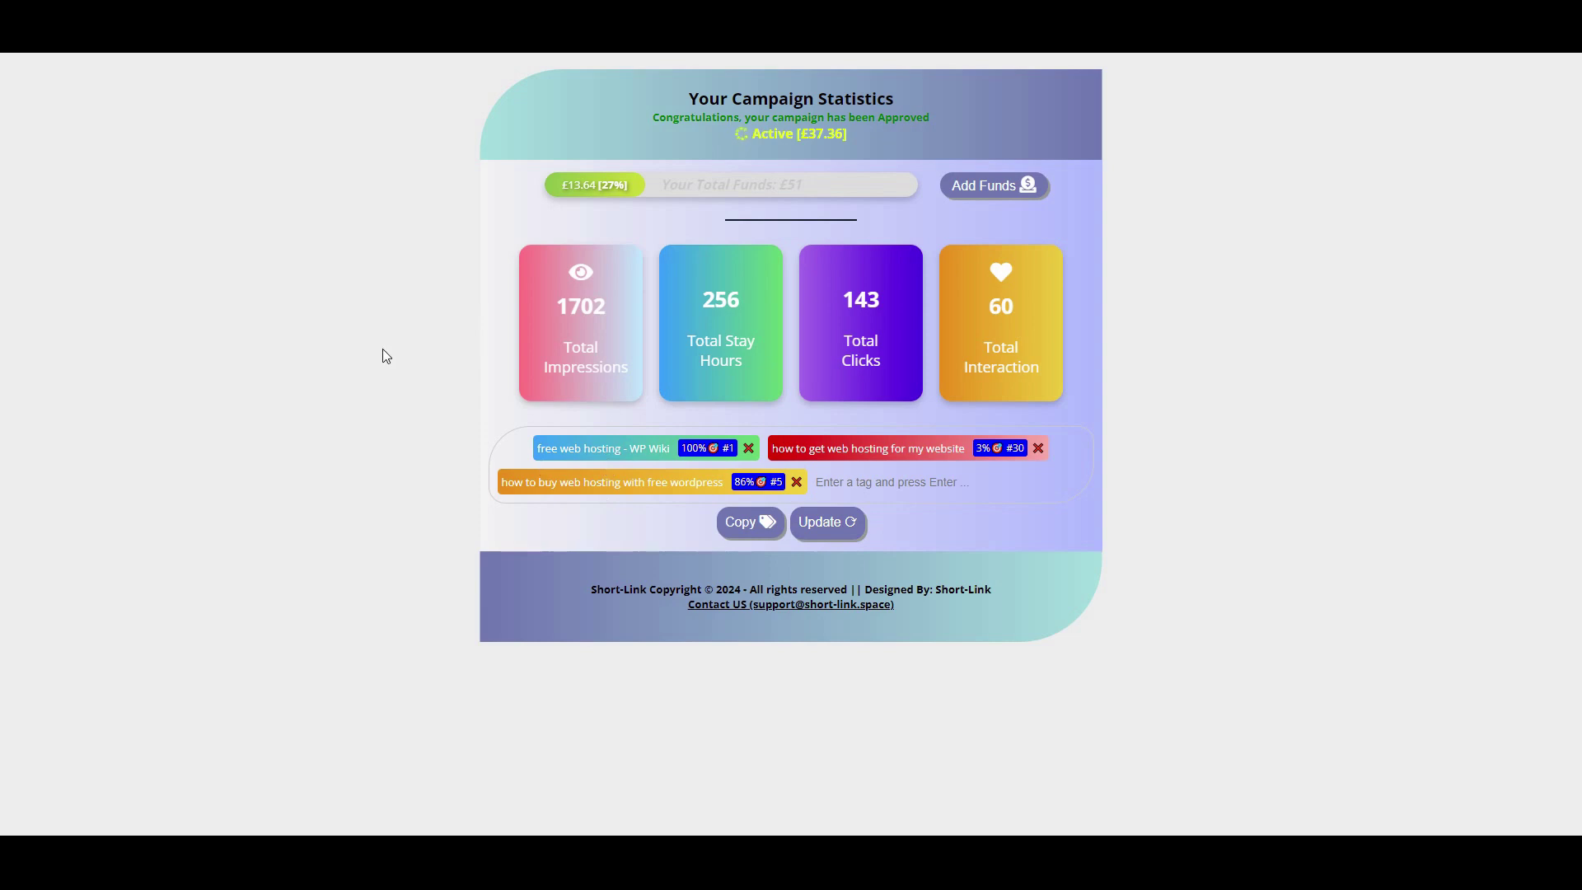
{"action": "key", "text": "F5"}
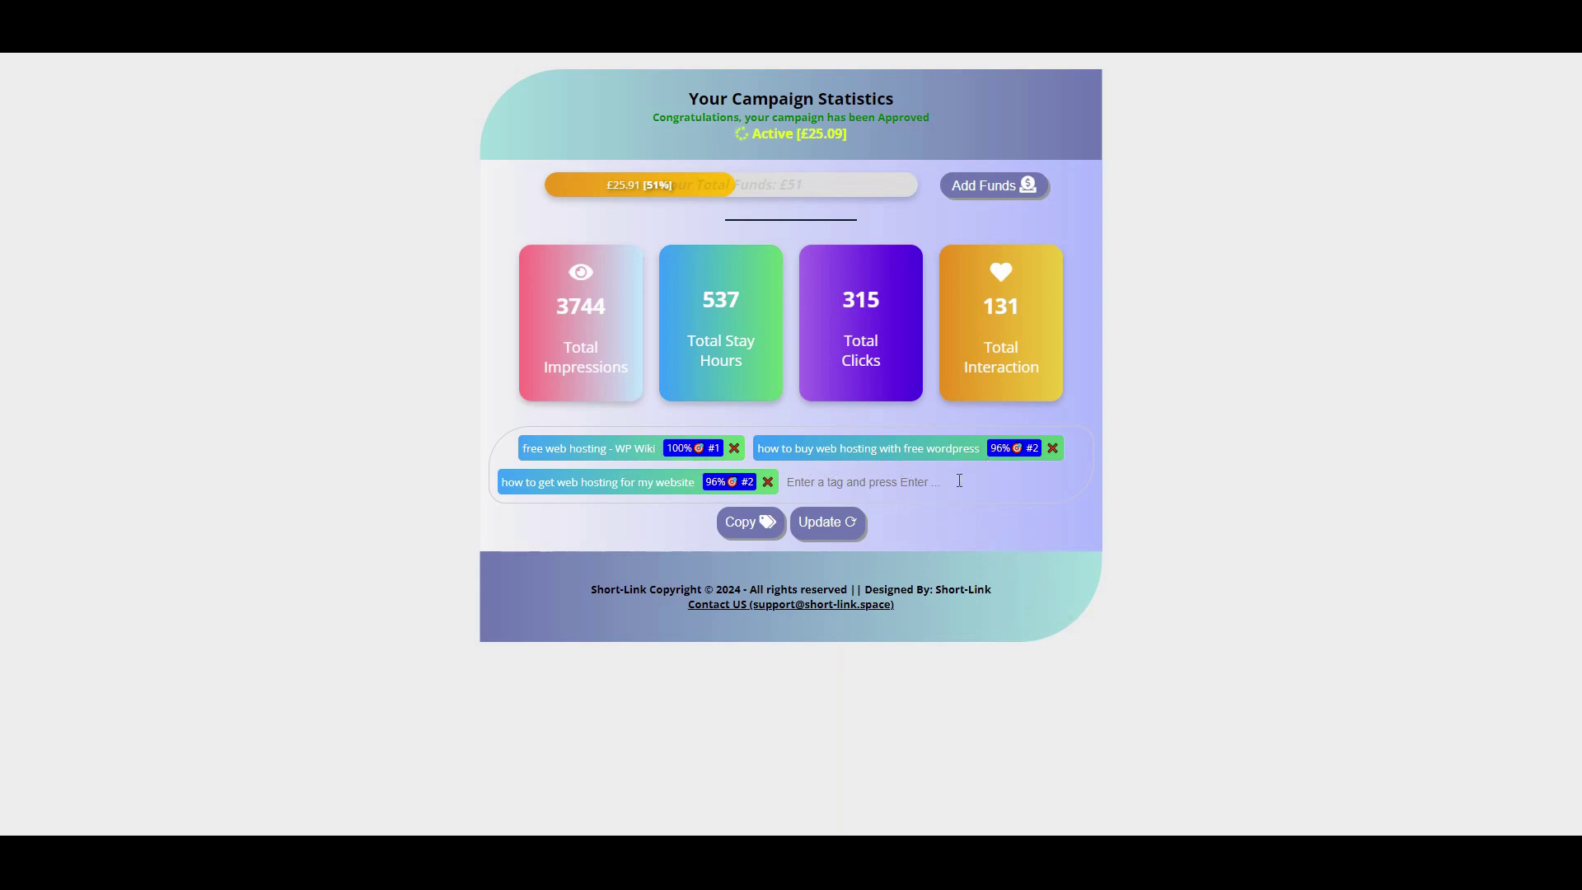
Replace the long variants with how to get web hosting, free web hosting and how to buy web hosting, then update
{"action": "left_click", "coordinate": [767, 482]}
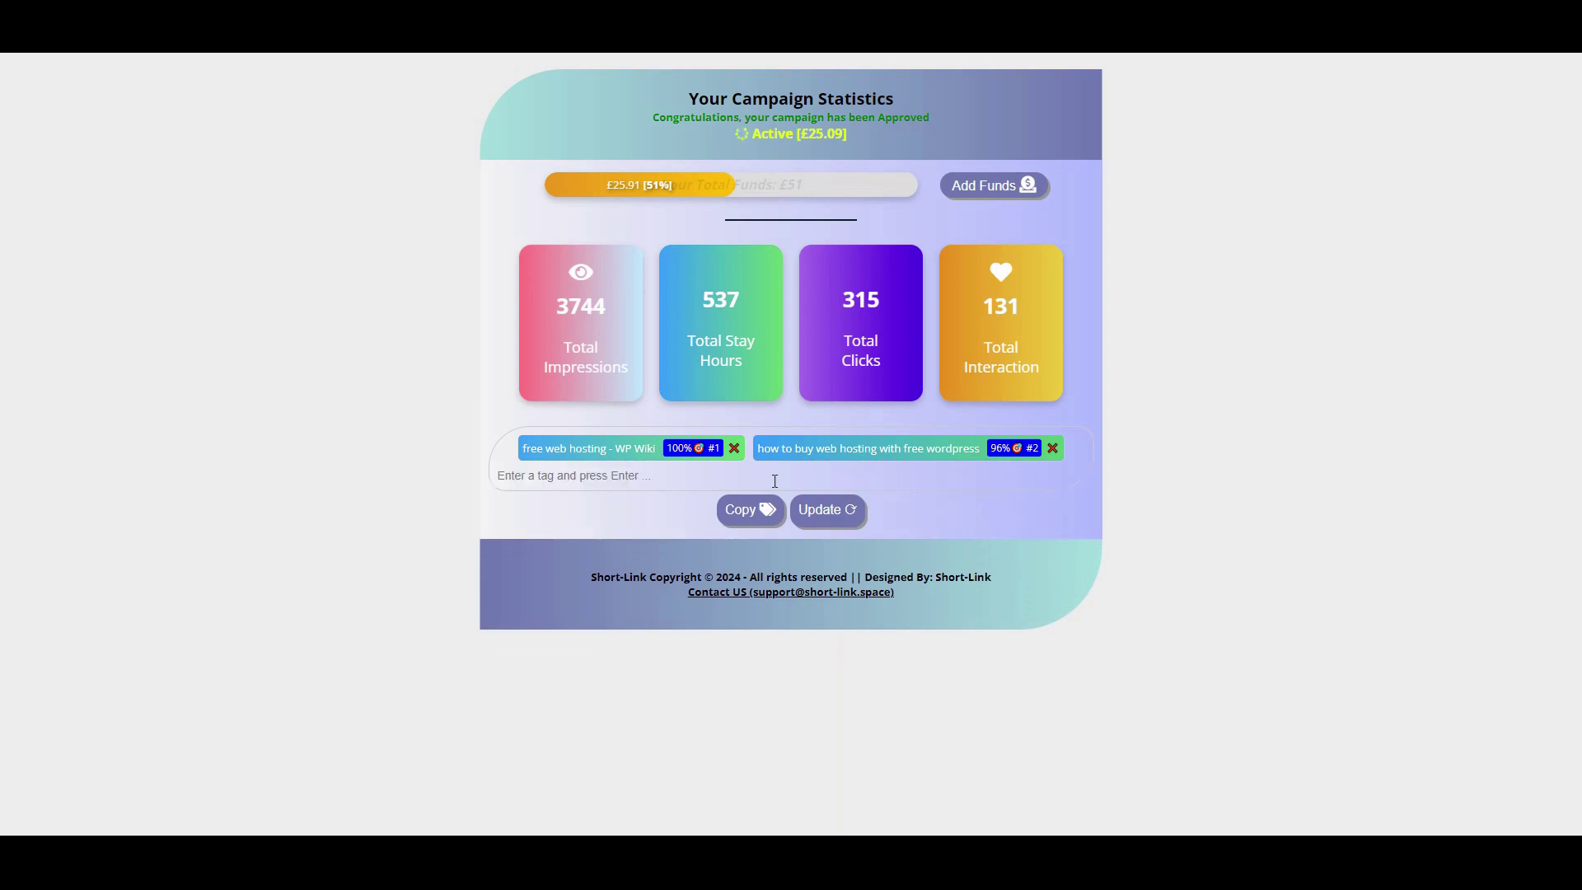
{"action": "left_click", "coordinate": [734, 448]}
{"action": "left_click", "coordinate": [797, 448]}
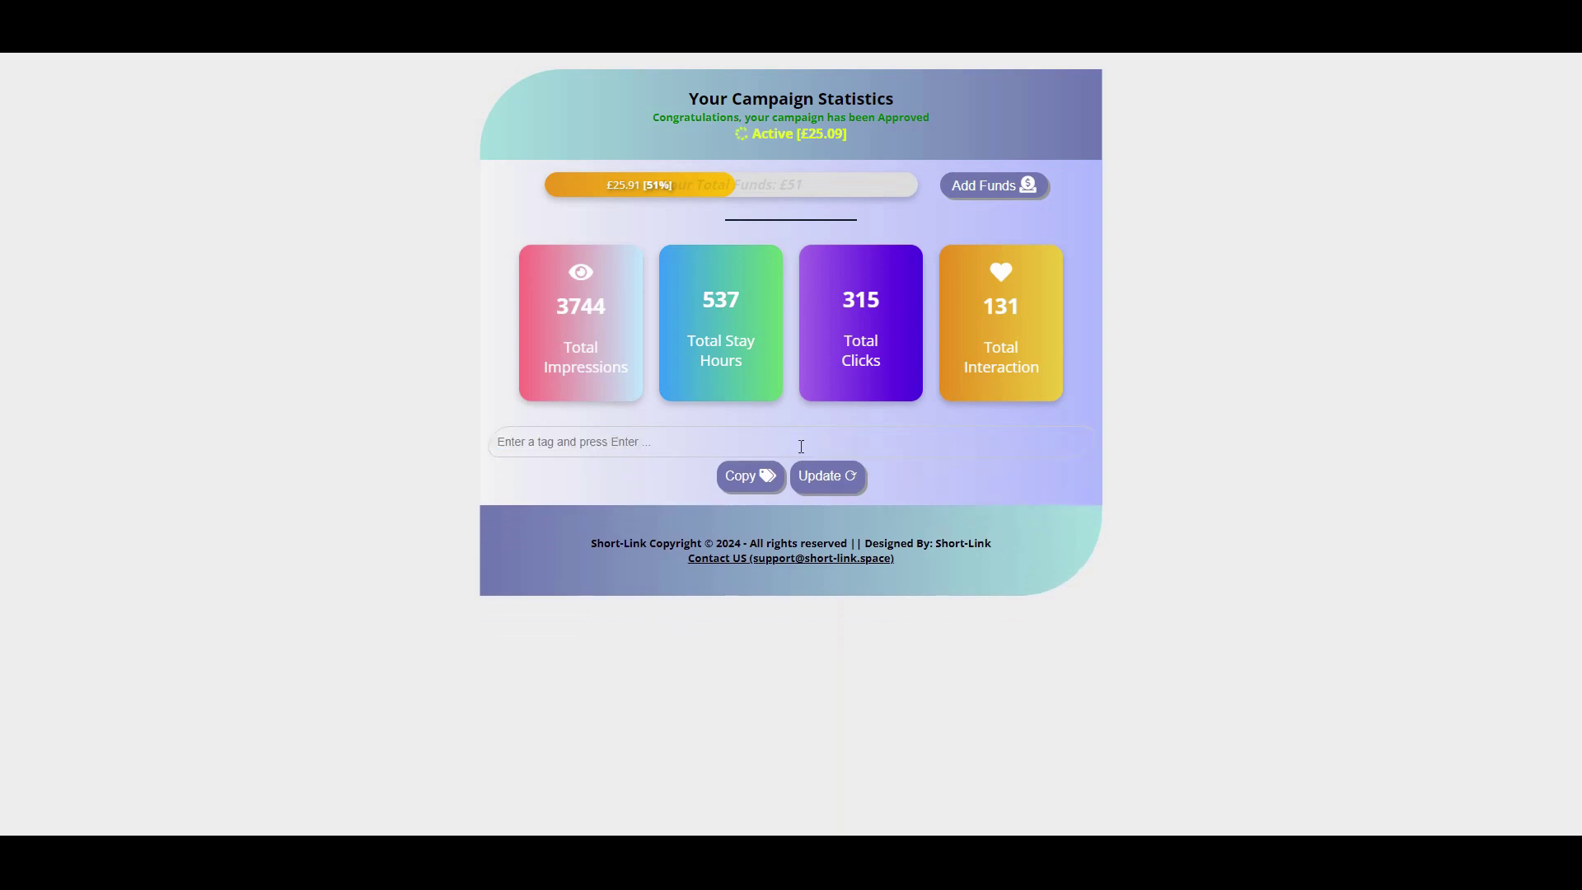
{"action": "right_click", "coordinate": [732, 445]}
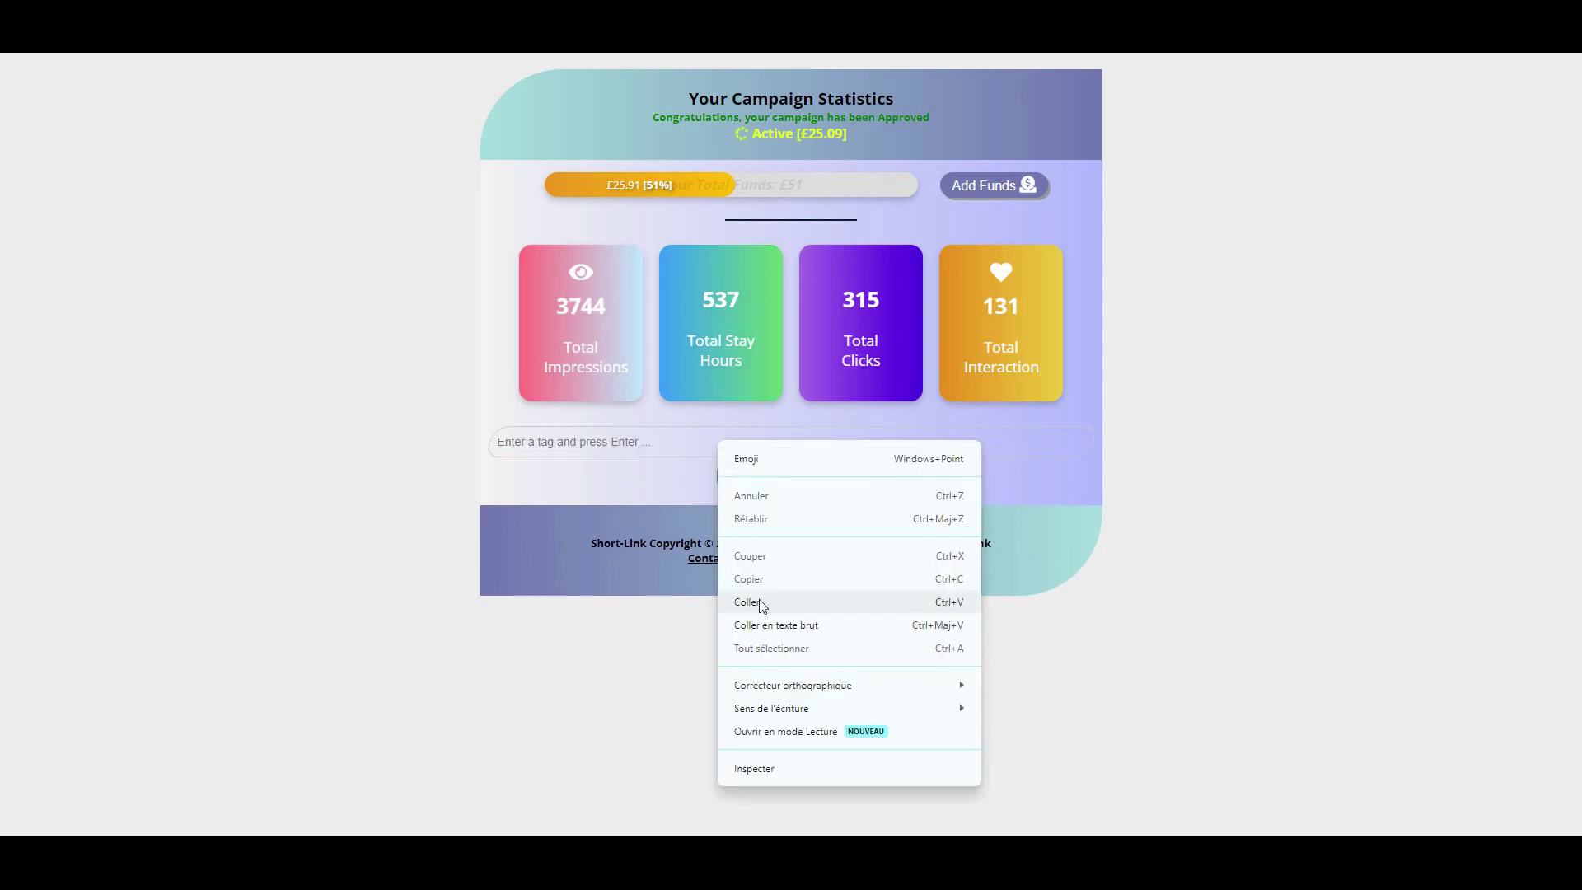
{"action": "left_click", "coordinate": [731, 593]}
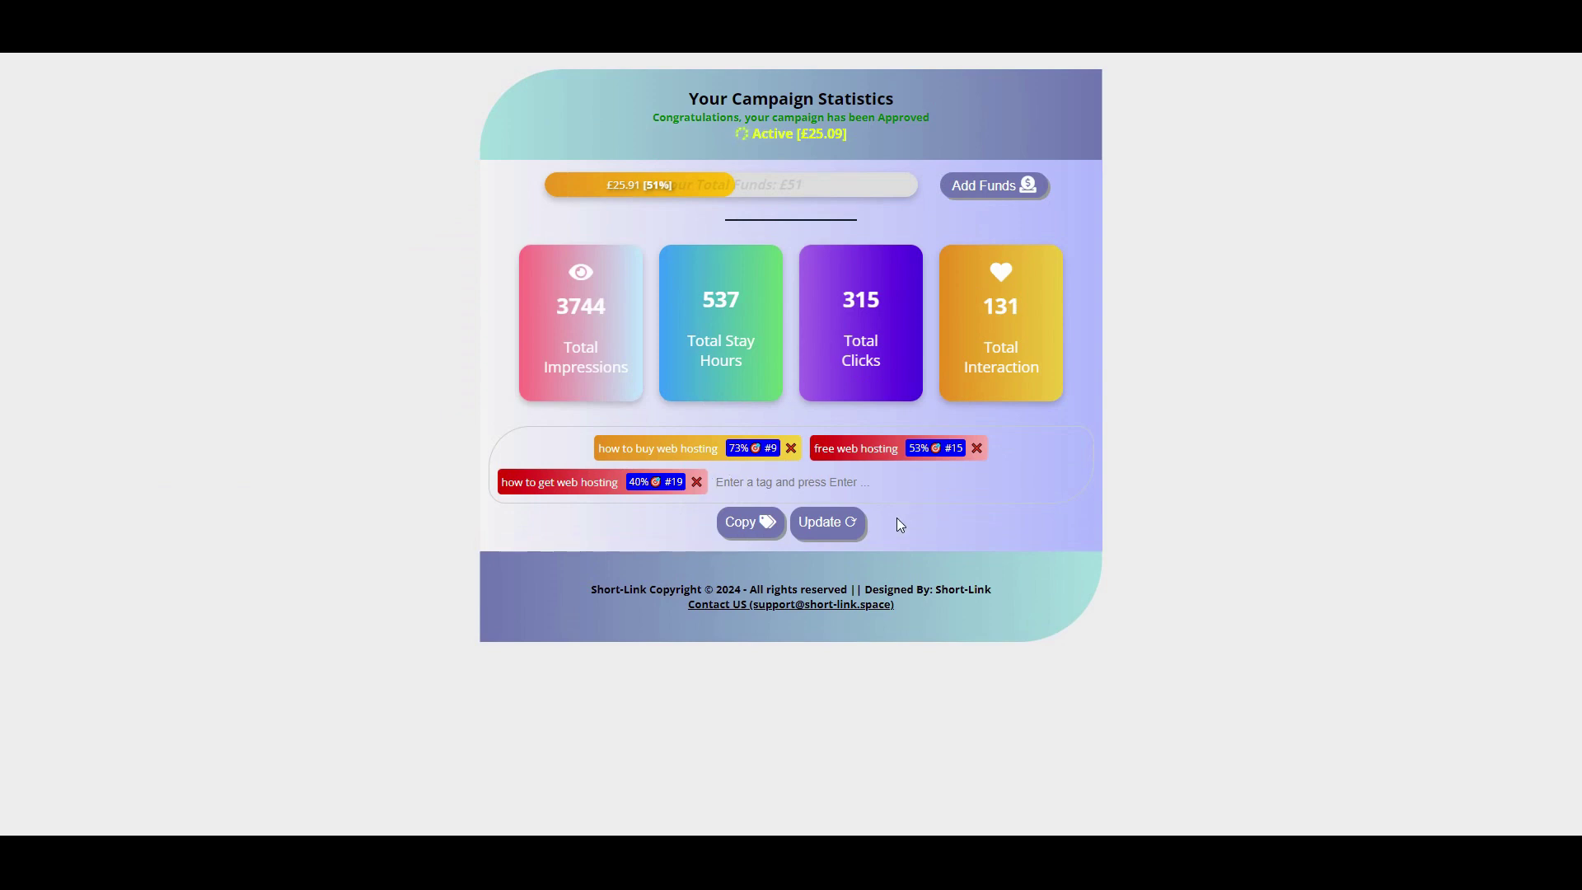
{"action": "left_click", "coordinate": [826, 526]}
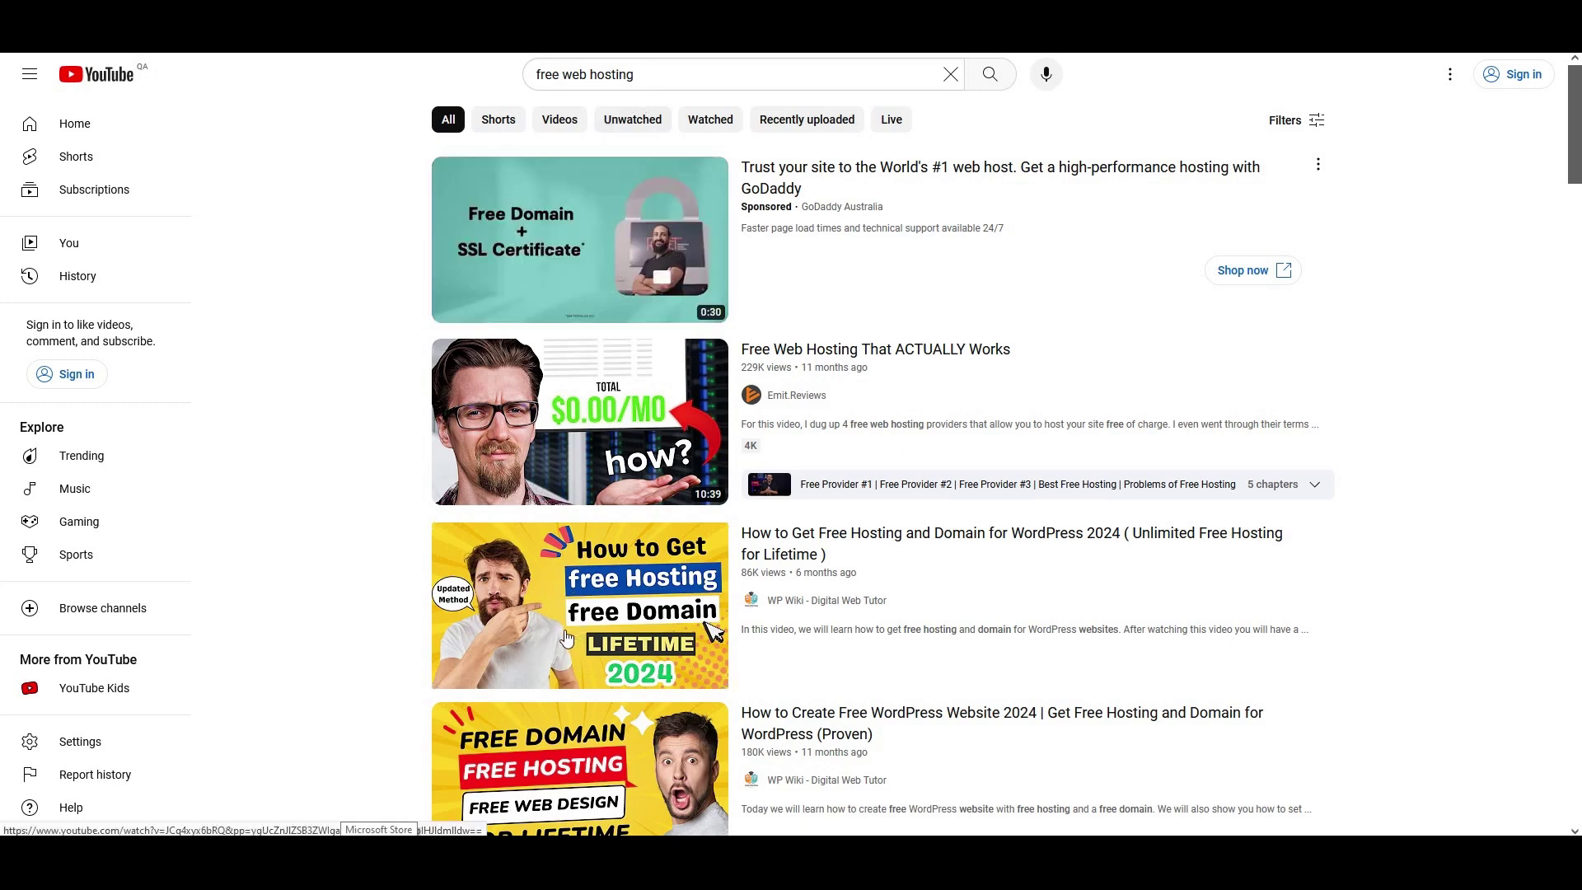
Search YouTube for 'how to get web hosting'
{"action": "triple_click", "coordinate": [605, 75]}
{"action": "type", "text": "h"}
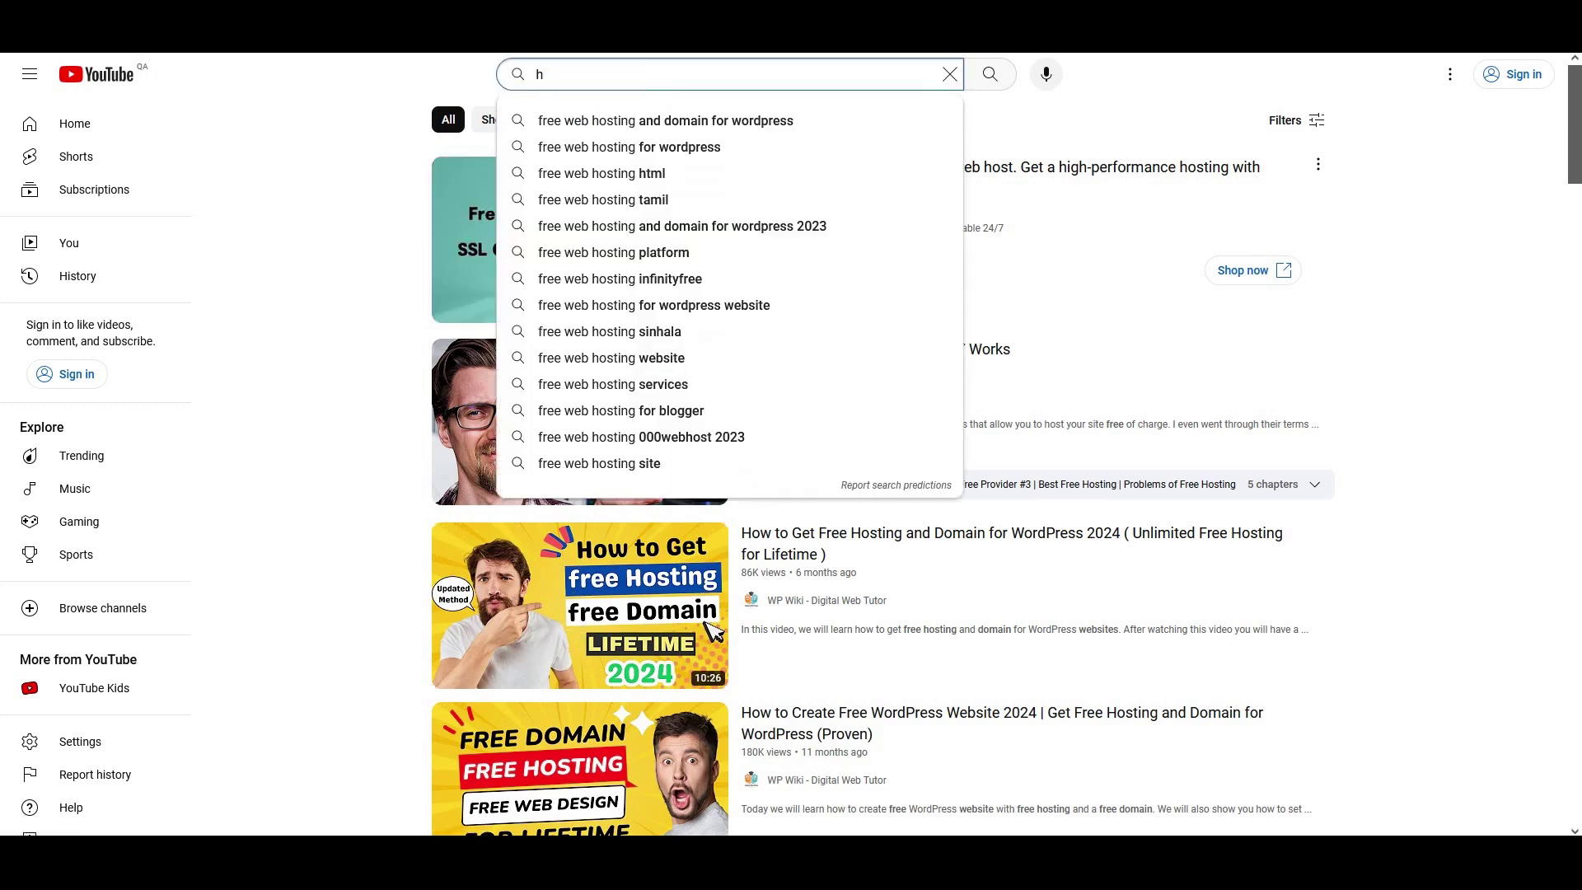
{"action": "type", "text": "ow to get w"}
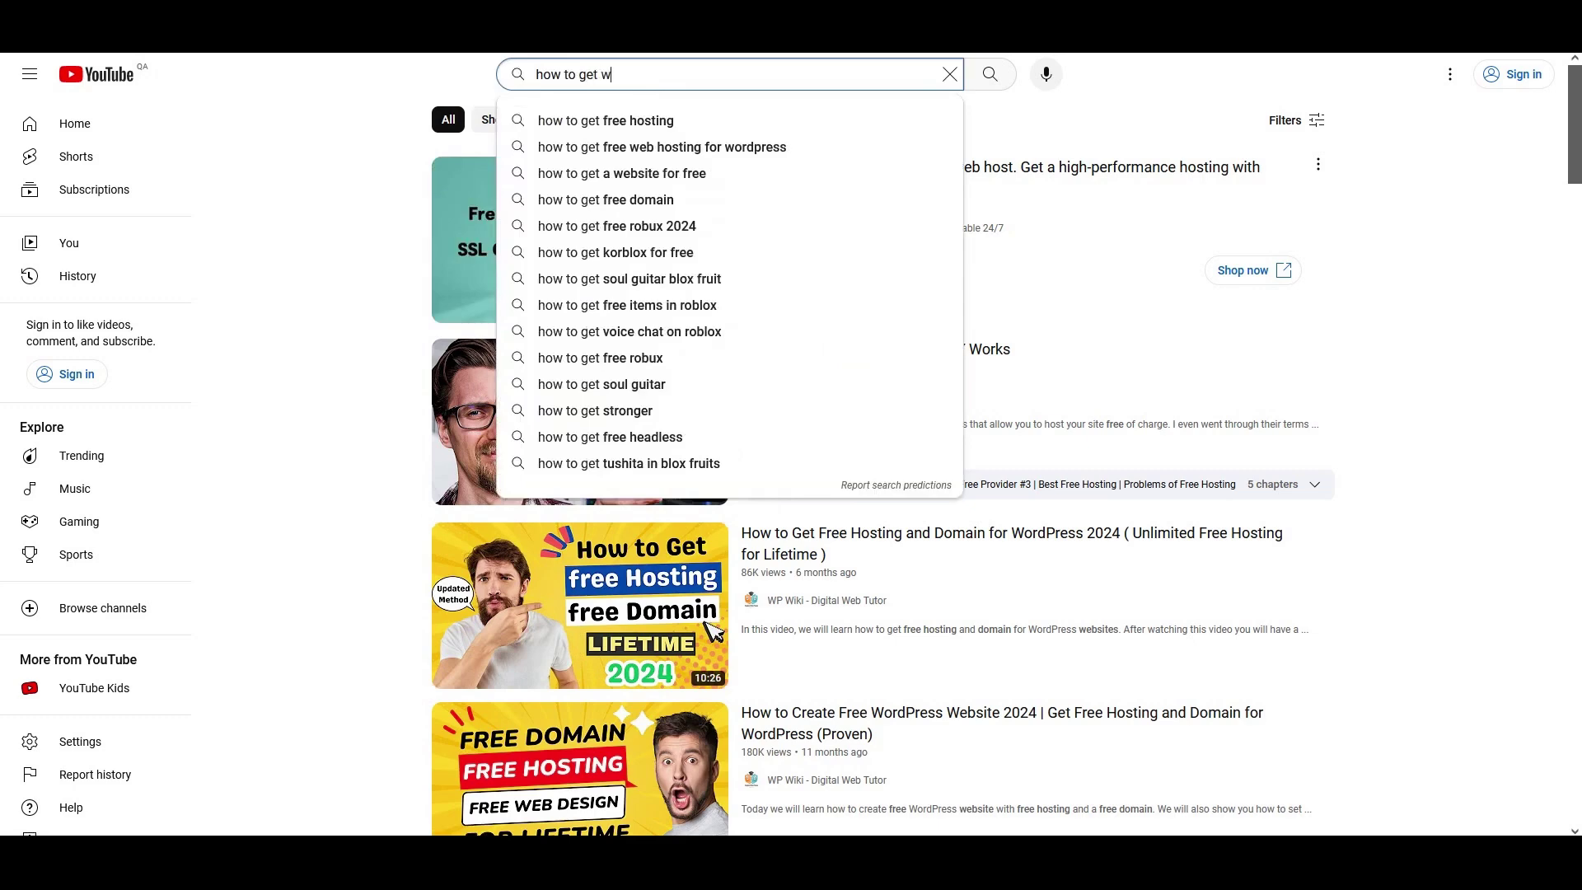
{"action": "type", "text": "eb hosting"}
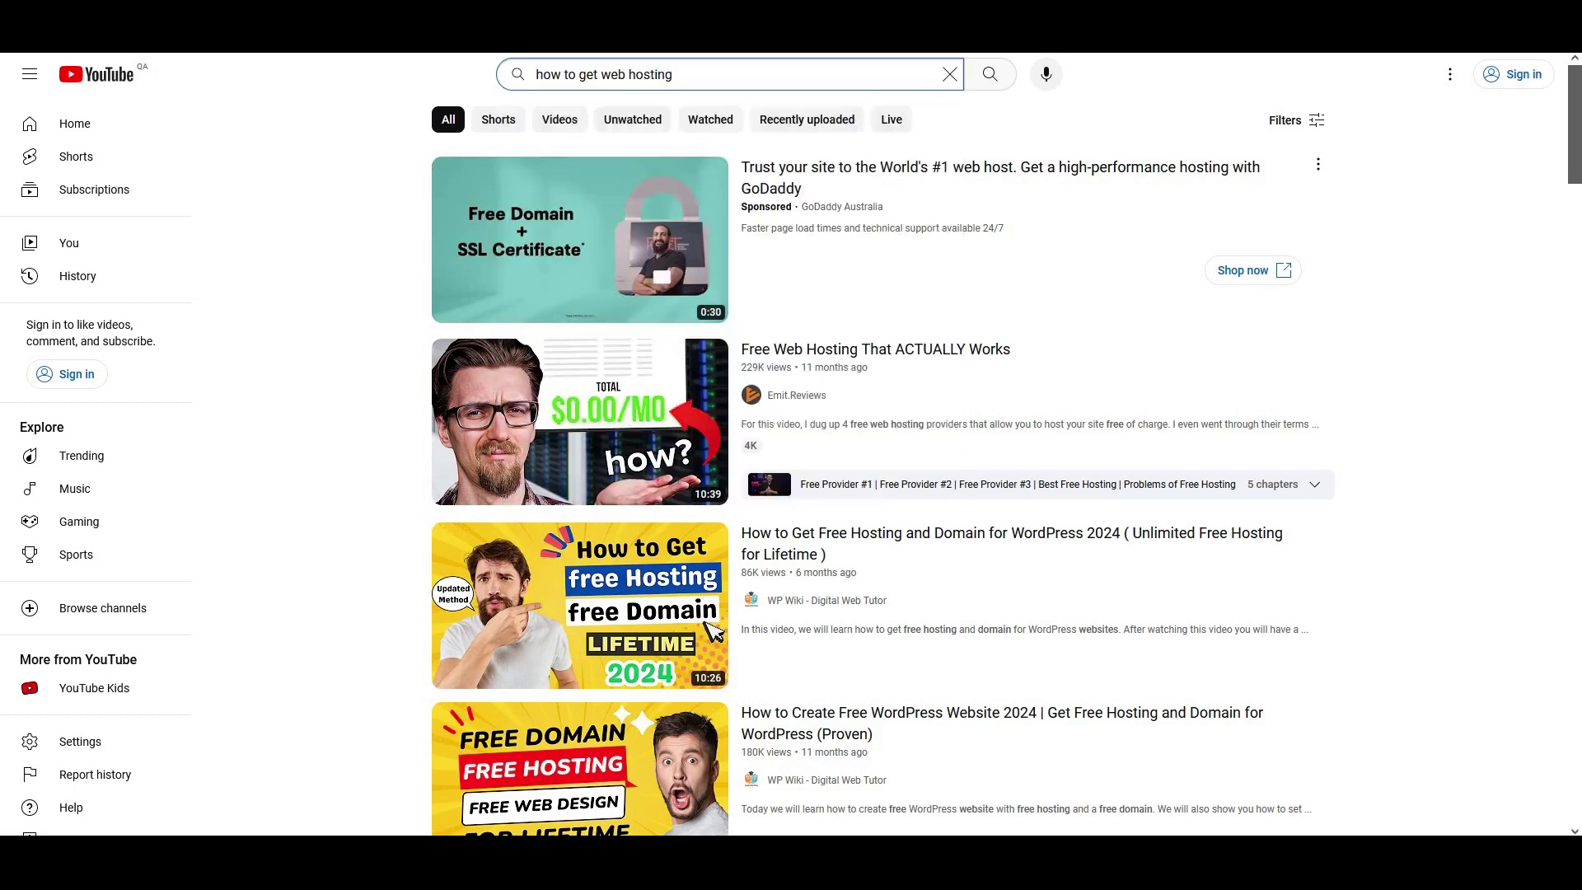
{"action": "key", "text": "Return"}
Search for 'how to buy web hosting' and scroll down the results
{"action": "key", "text": "ctrl+a"}
{"action": "type", "text": "h"}
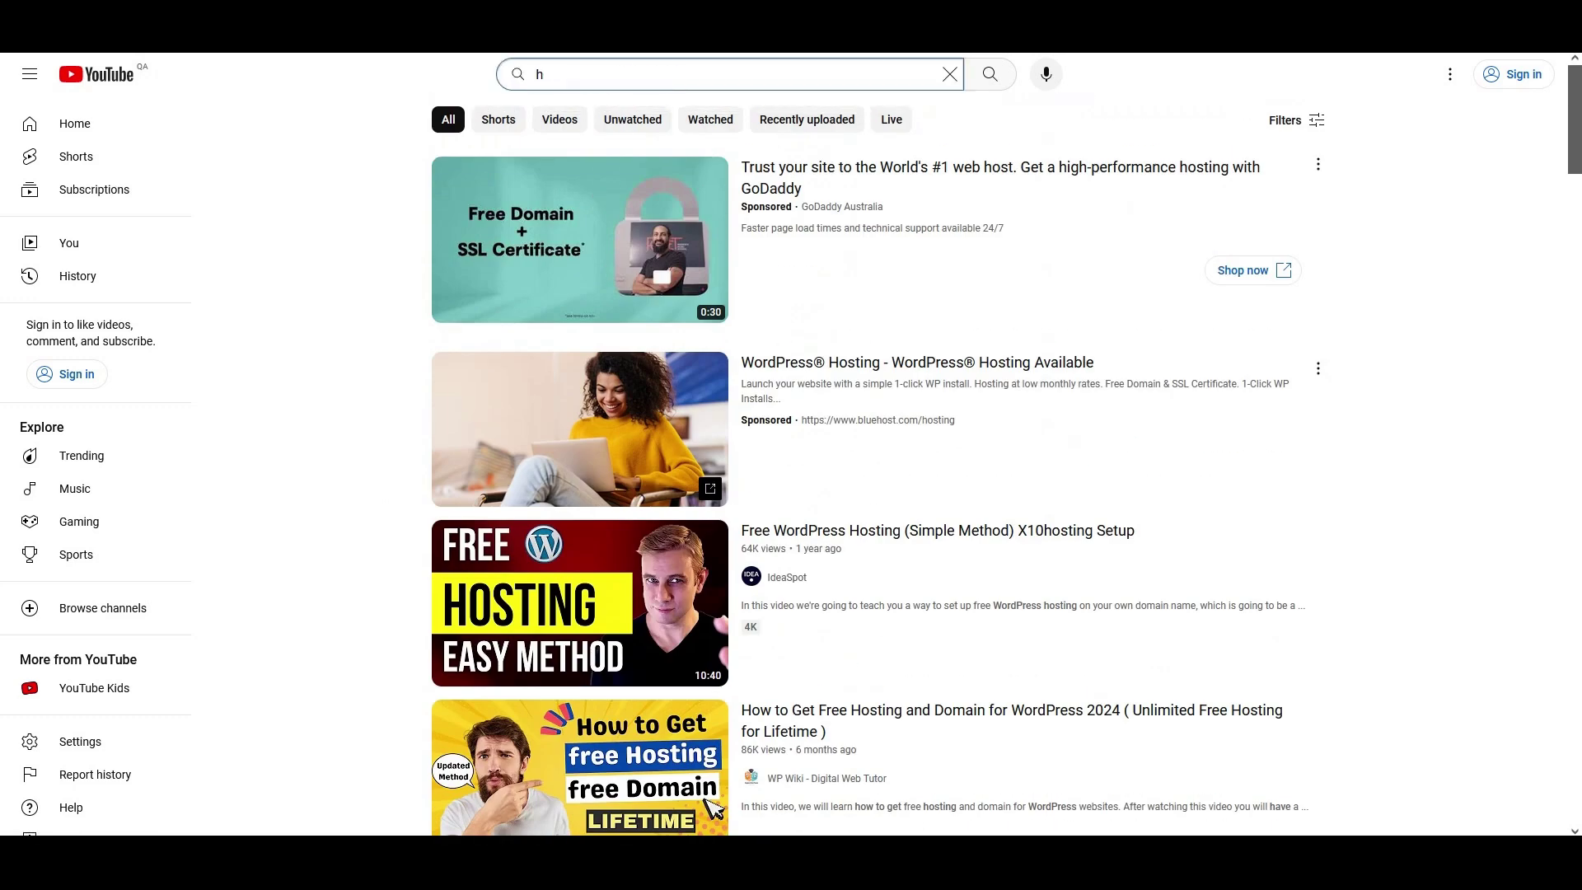
{"action": "type", "text": "ow to buy web hosting"}
{"action": "key", "text": "Return"}
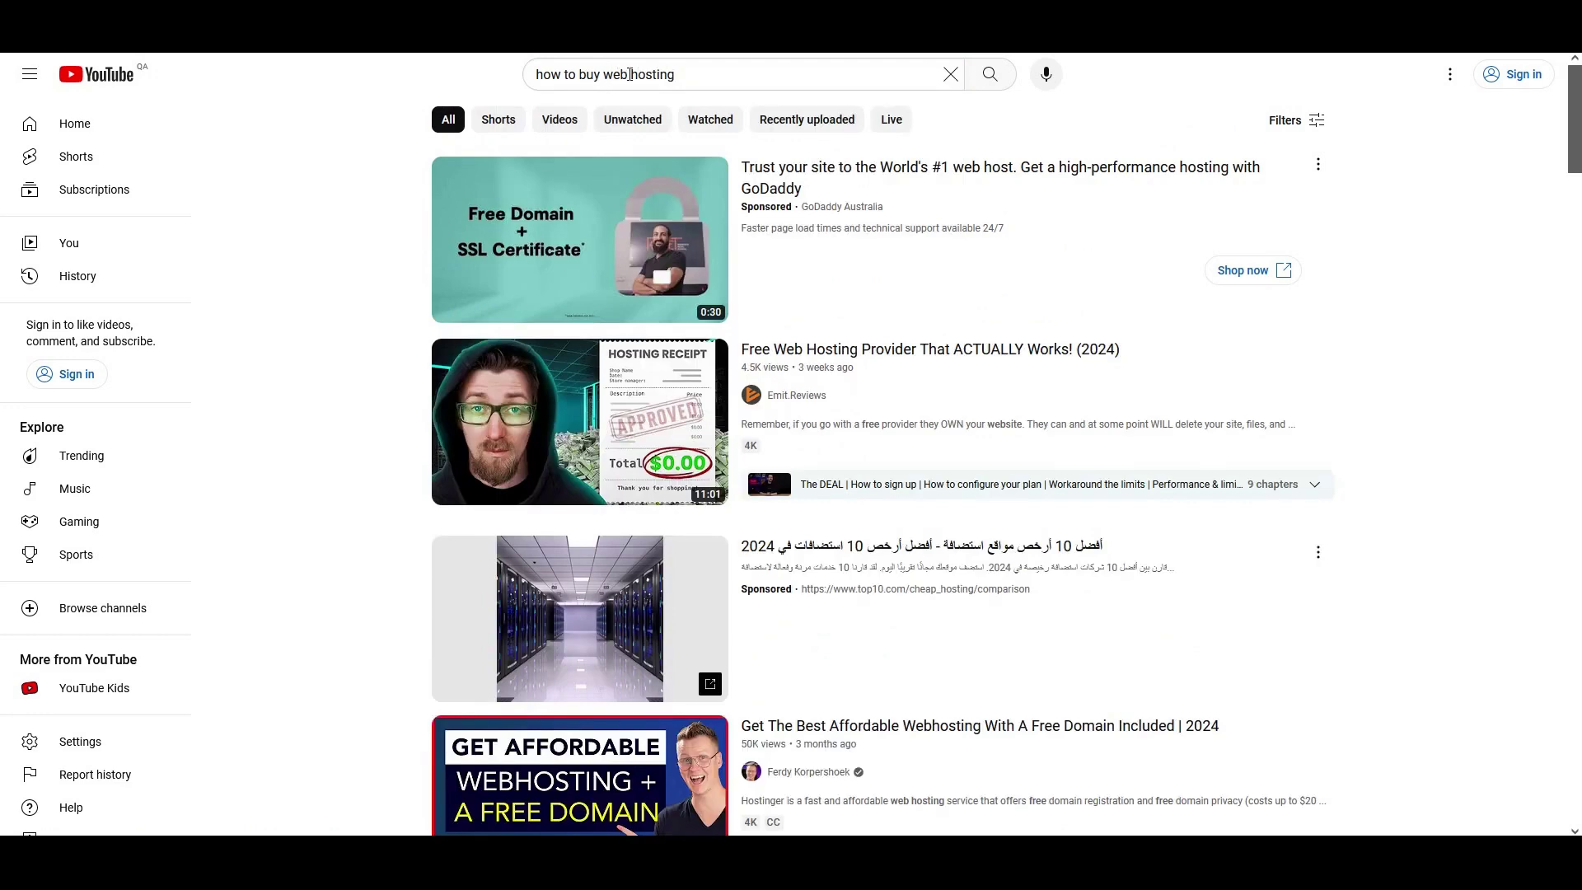
{"action": "scroll", "coordinate": [618, 285], "scroll_direction": "down", "scroll_amount": 10}
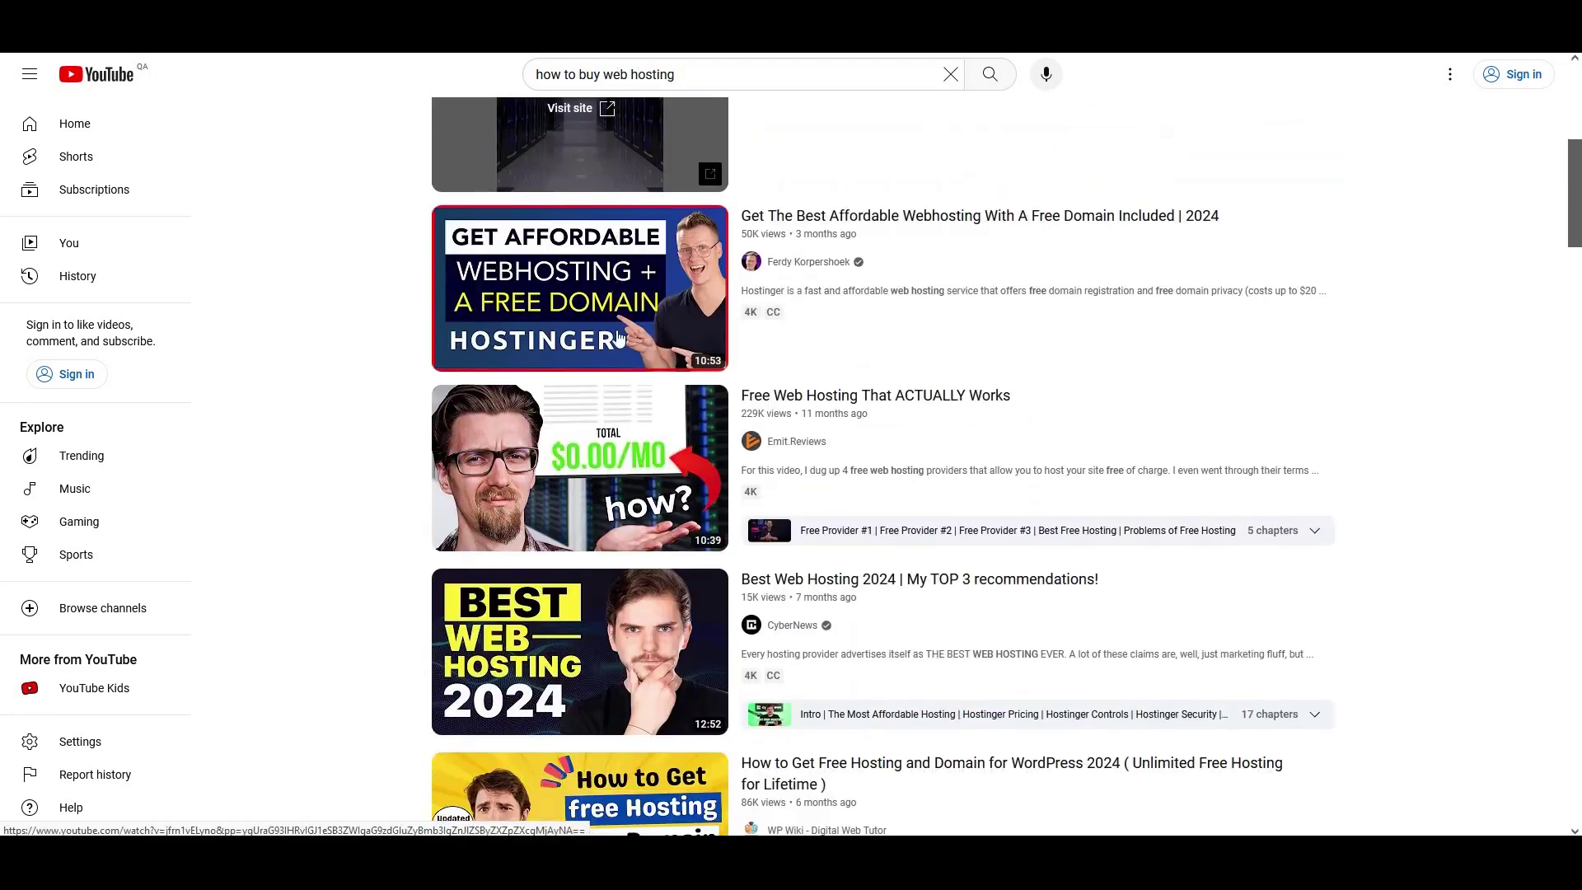